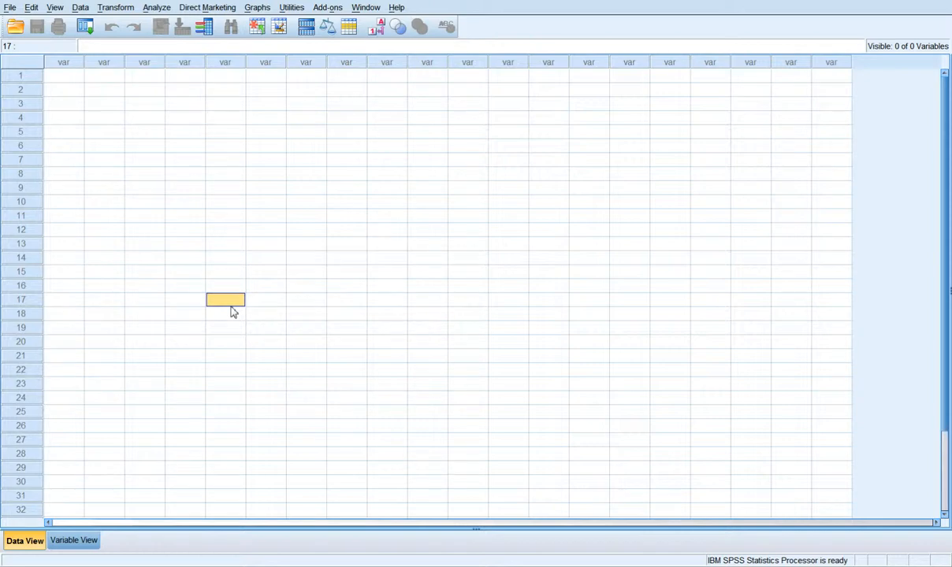
left_click(157, 8)
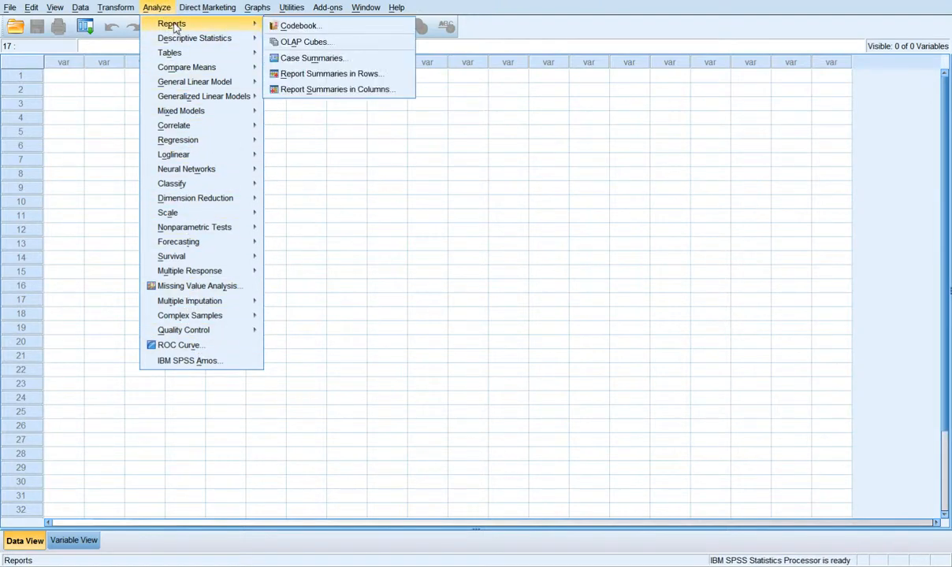
mouse_move(182, 87)
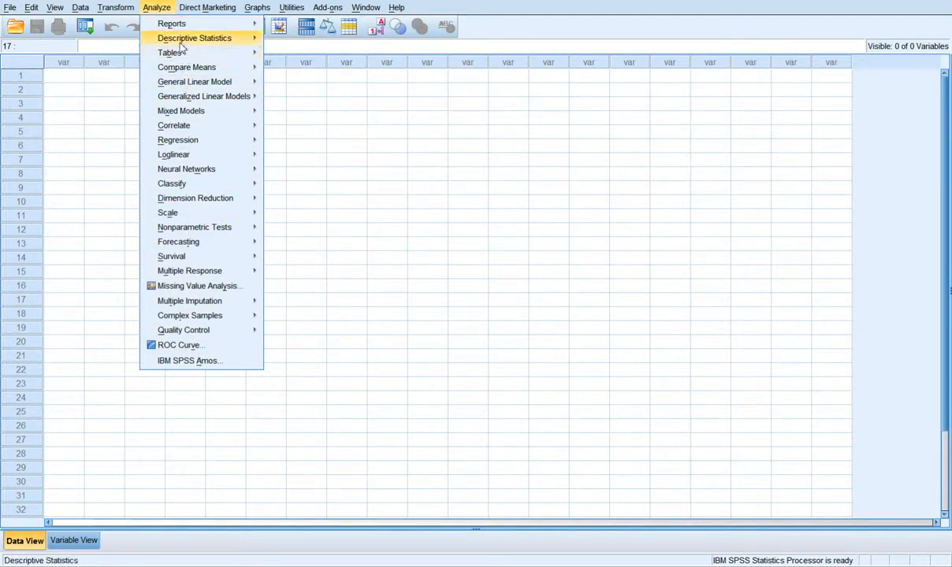
mouse_move(180, 46)
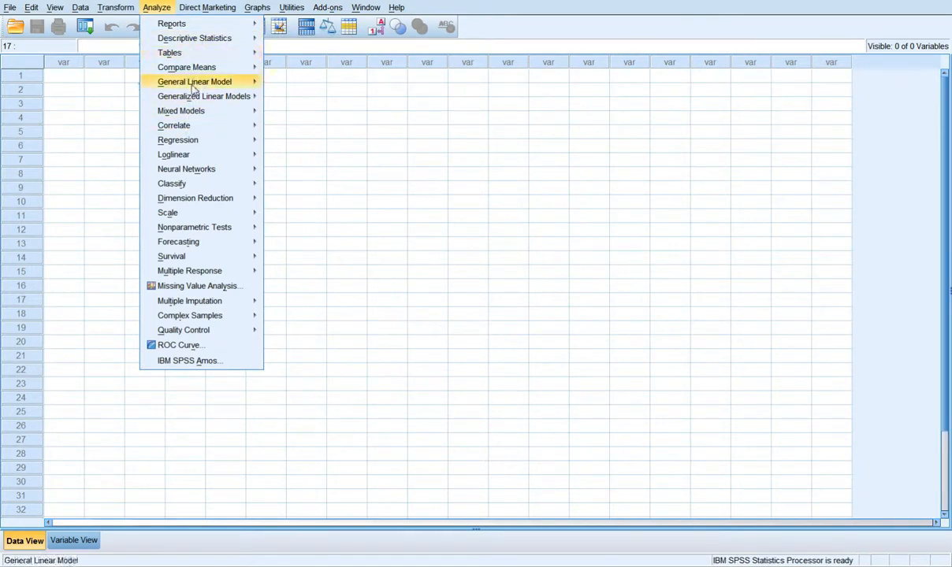
mouse_move(197, 114)
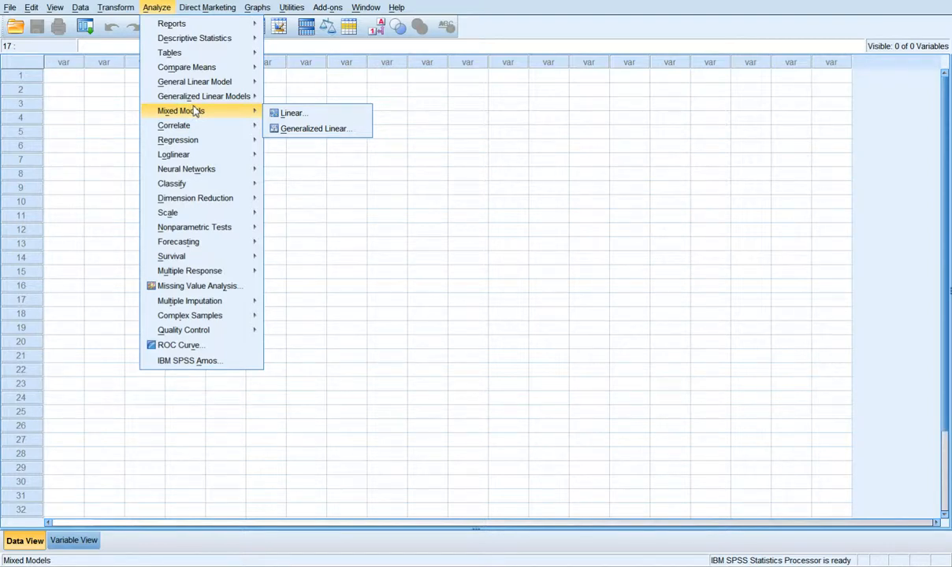
mouse_move(197, 173)
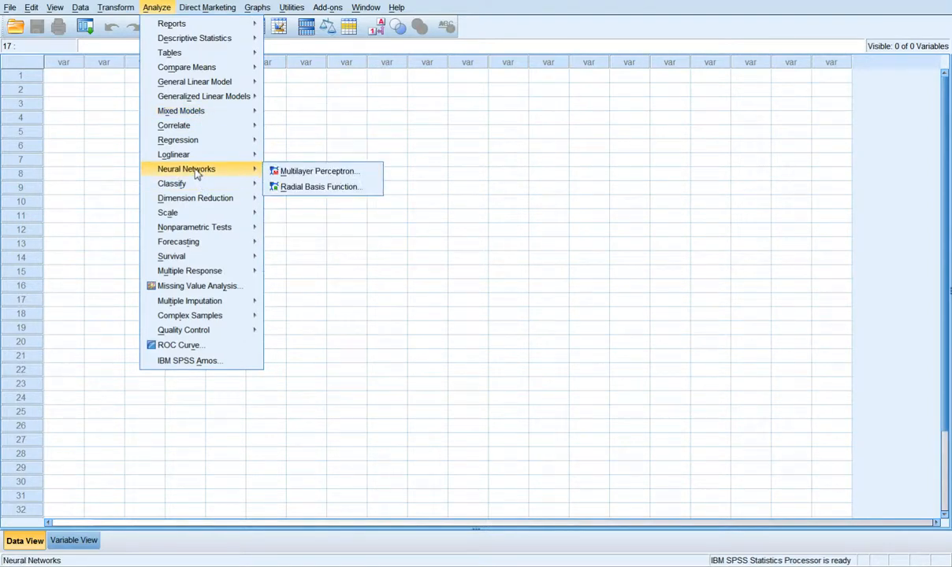
mouse_move(178, 219)
mouse_move(178, 248)
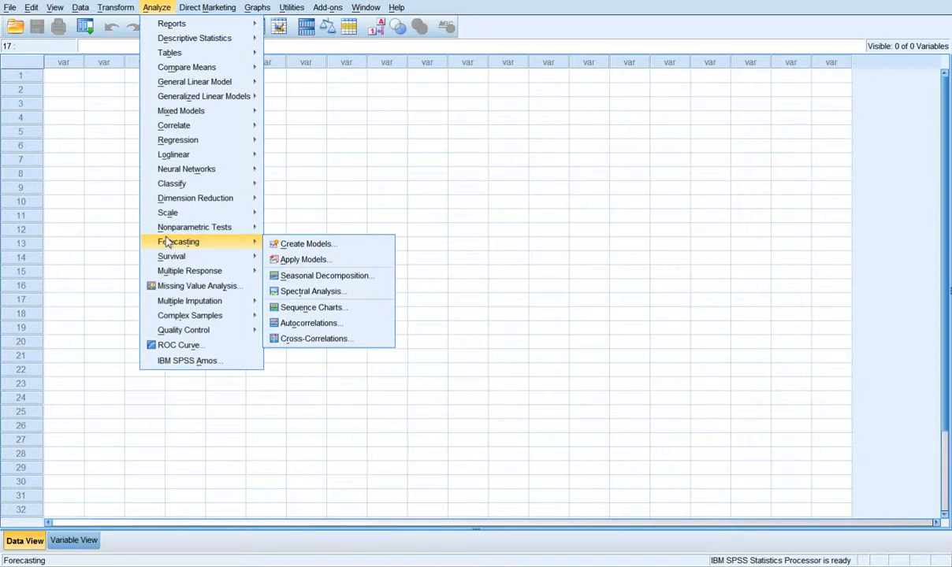
left_click(154, 9)
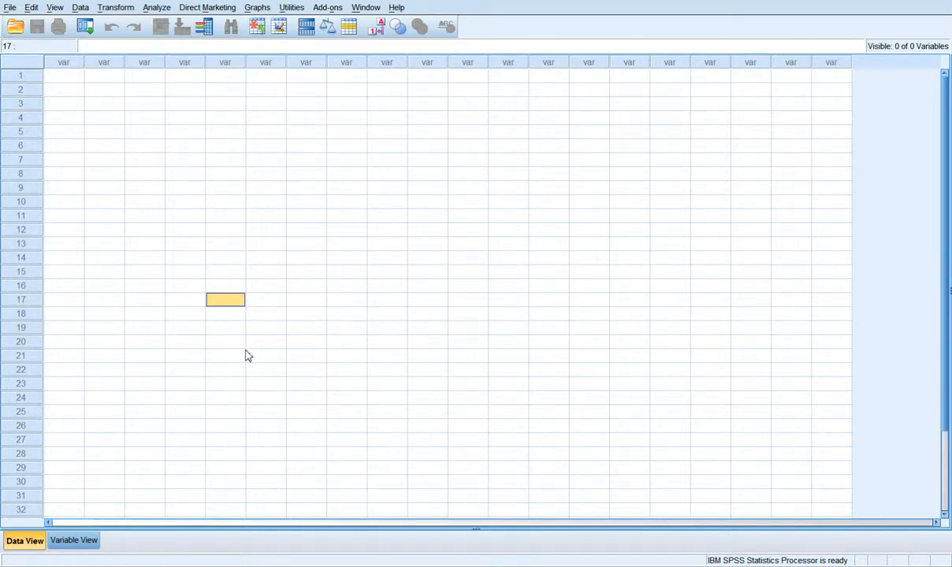
- Define two variables named Gender and Income in the variable list
left_click(75, 543)
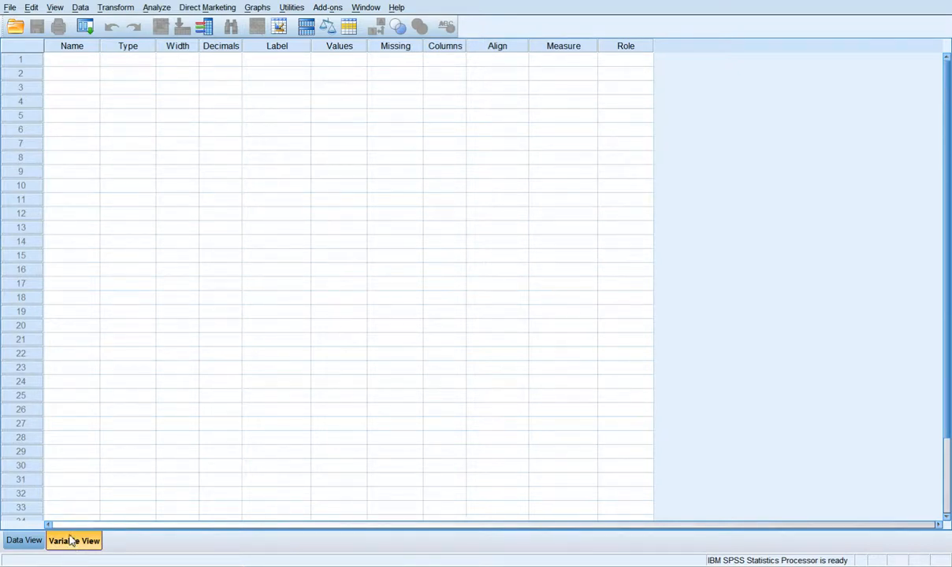
left_click(72, 62)
type("Gender")
left_click(60, 70)
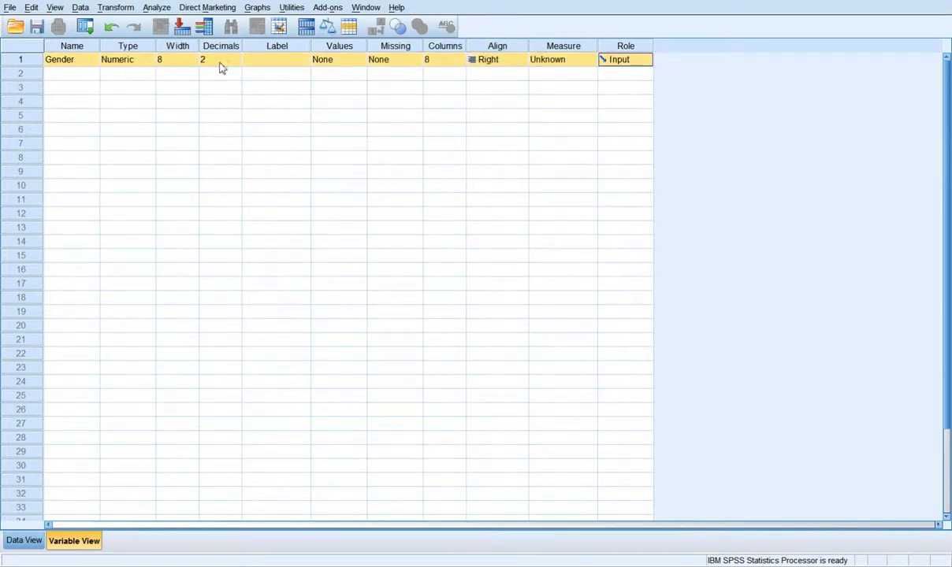
left_click(69, 75)
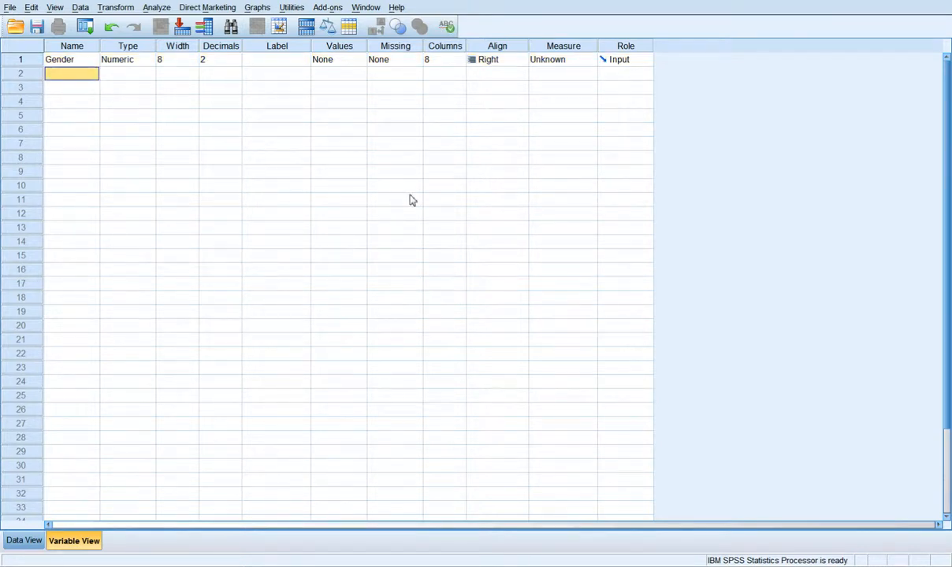
type("Income")
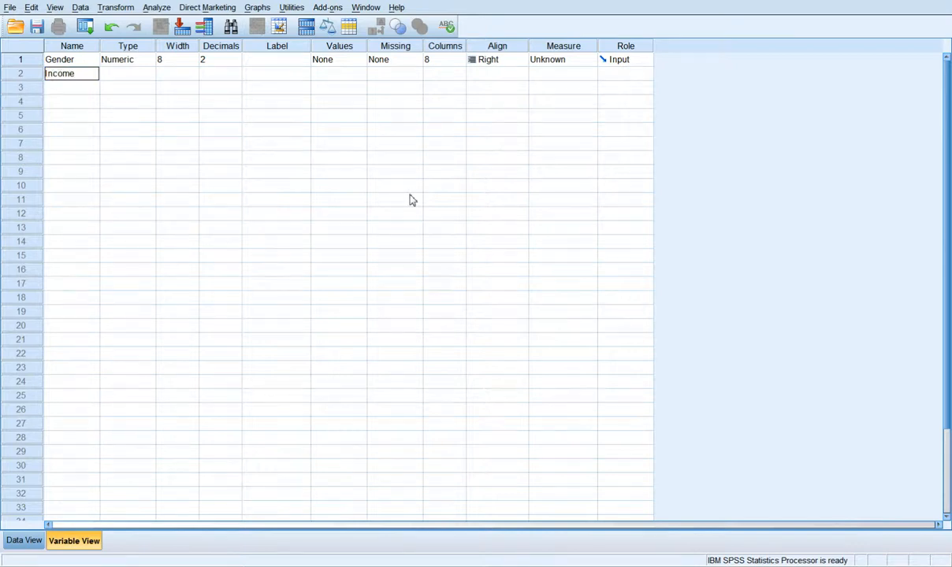
key("Return")
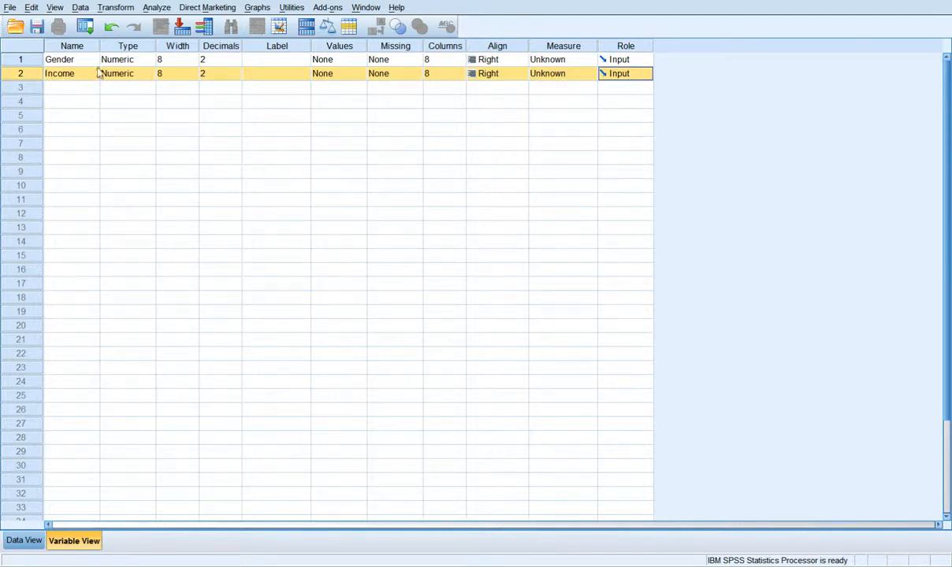
- Adjust the column widths of the variable list so that the Label column is much wider than the others
left_click_drag(311, 45, 404, 47)
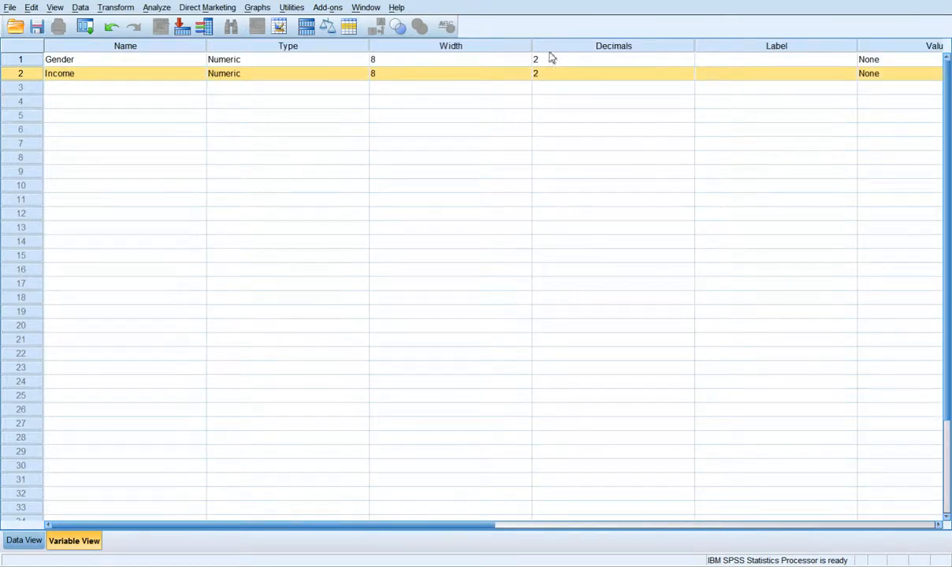
left_click_drag(529, 43, 415, 55)
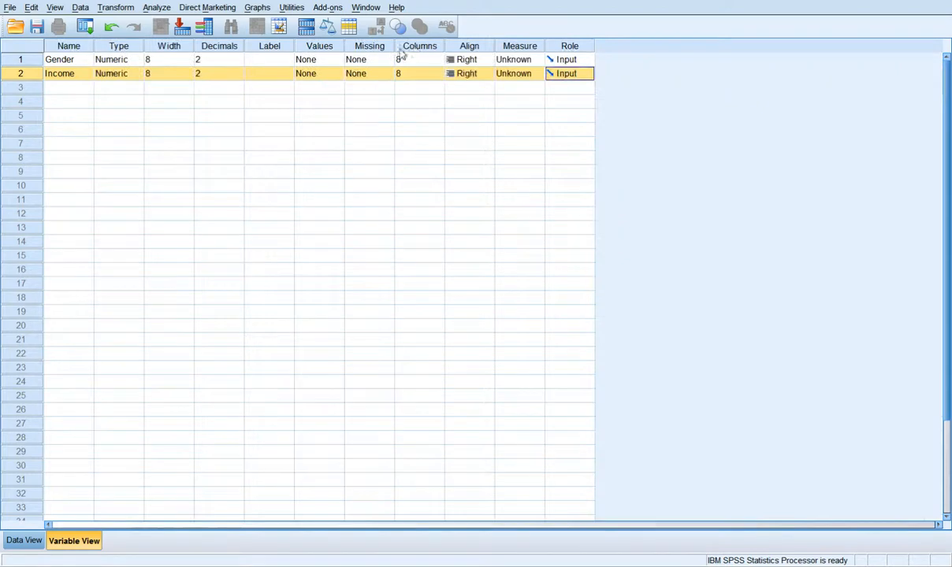
left_click(272, 158)
left_click_drag(293, 46, 442, 67)
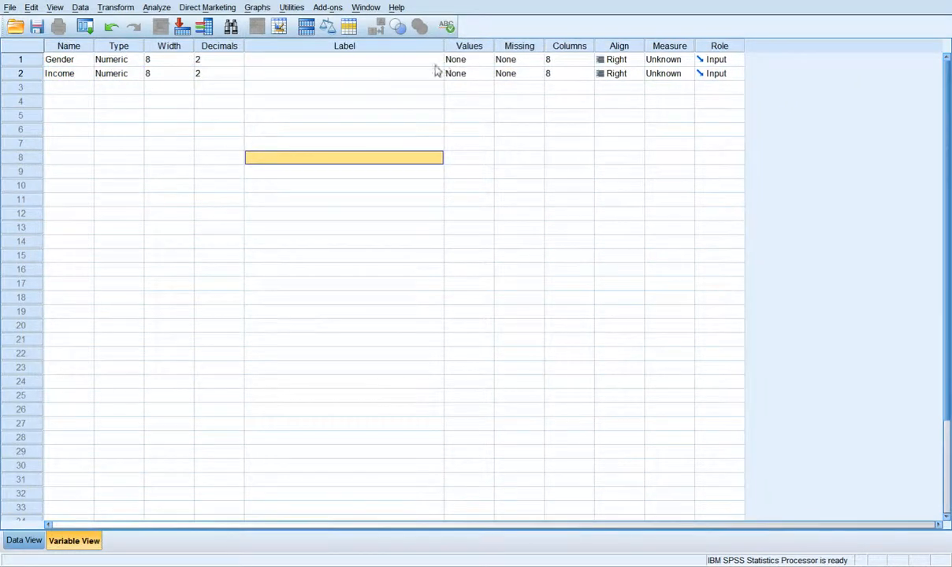
- Give the Gender variable the label "Gender" and the Income variable the label "Income label"
left_click(288, 65)
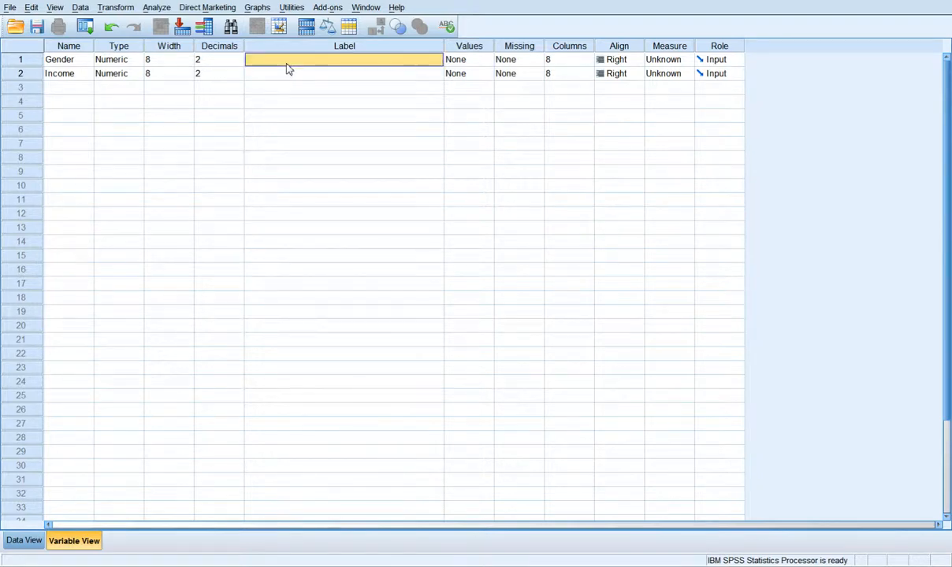
type("Gender")
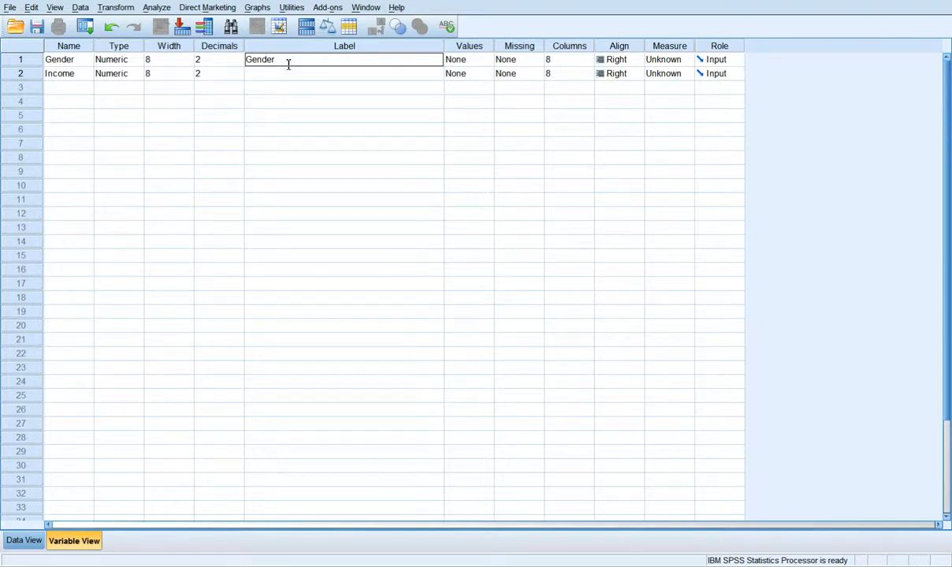
key("Return")
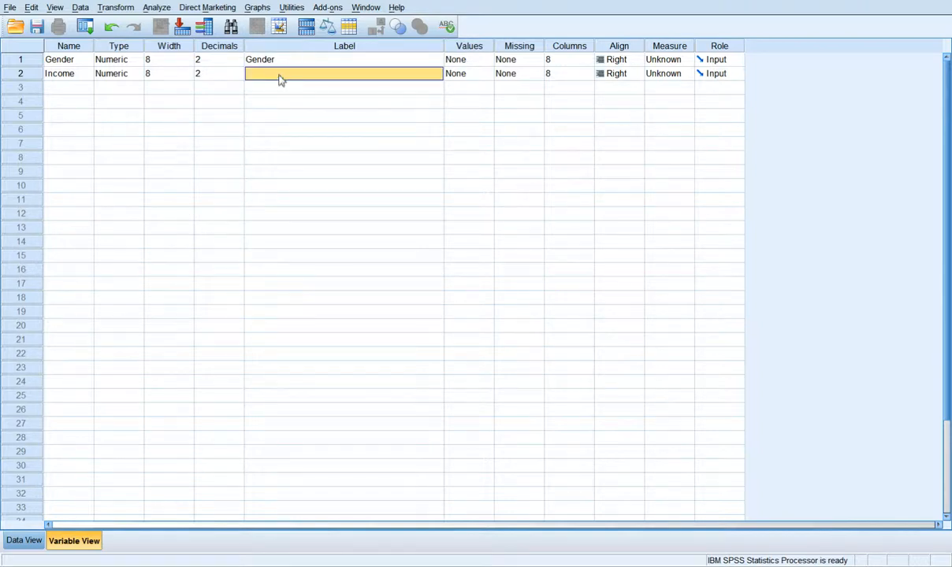
type("Income")
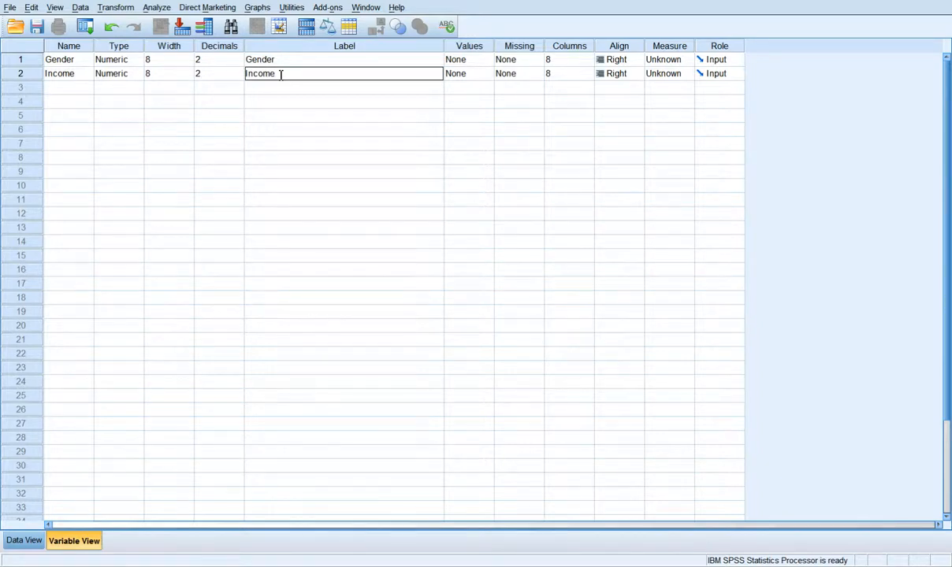
type(" label")
key("Return")
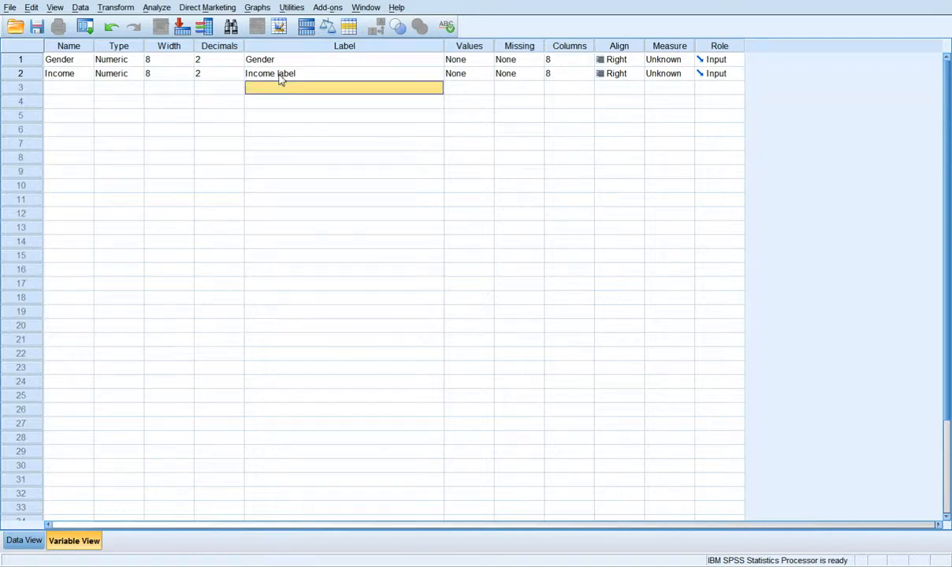
- Extend the Gender variable's label to "Gender label"
left_click(264, 61)
left_click(281, 61)
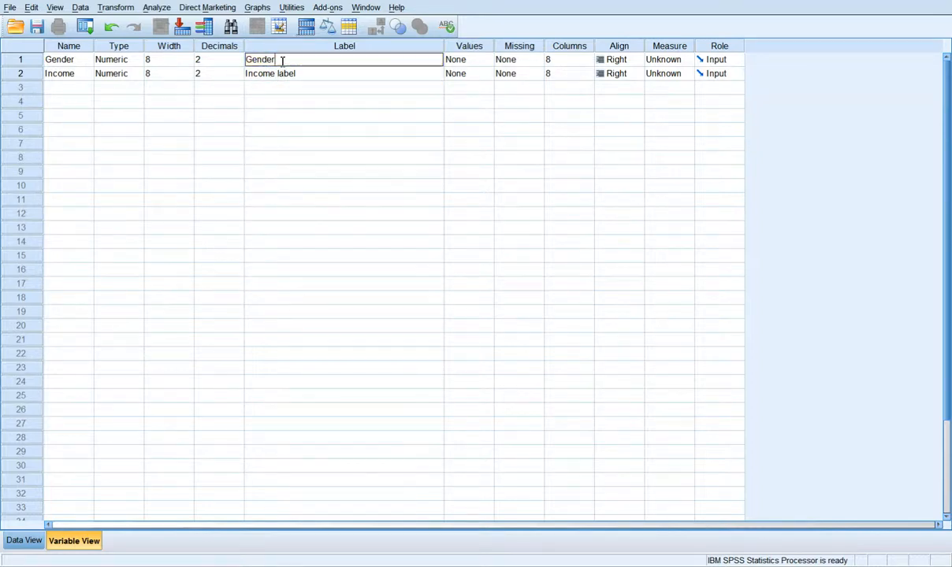
type("label")
key("Return")
key("Up")
key("Down")
key("Up")
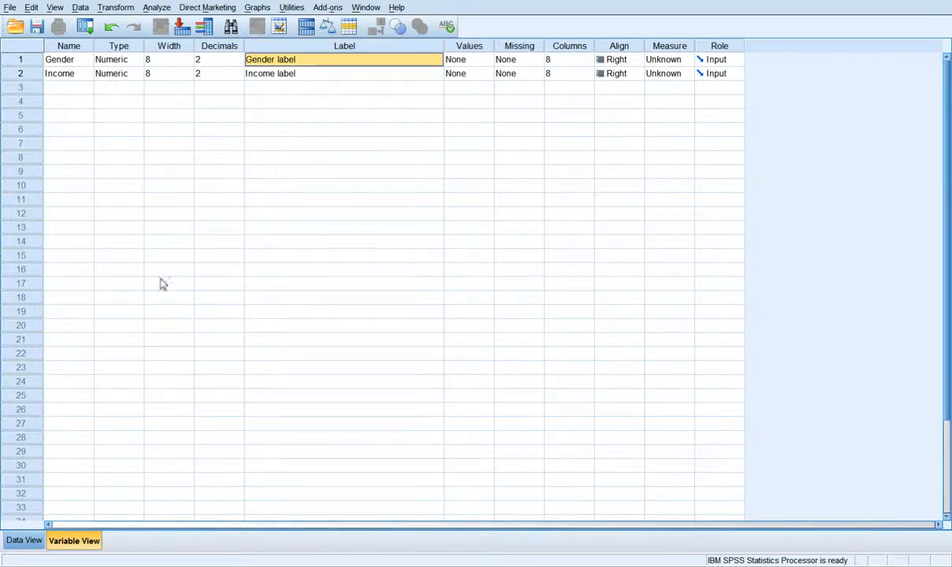
- Add a value label to the Gender variable that codes 1 as Male
left_click(27, 543)
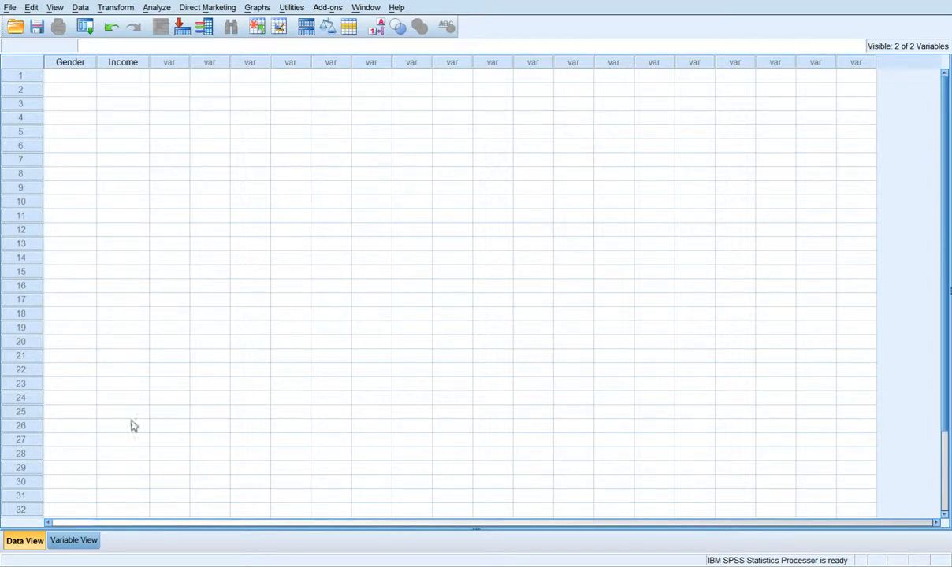
left_click(68, 542)
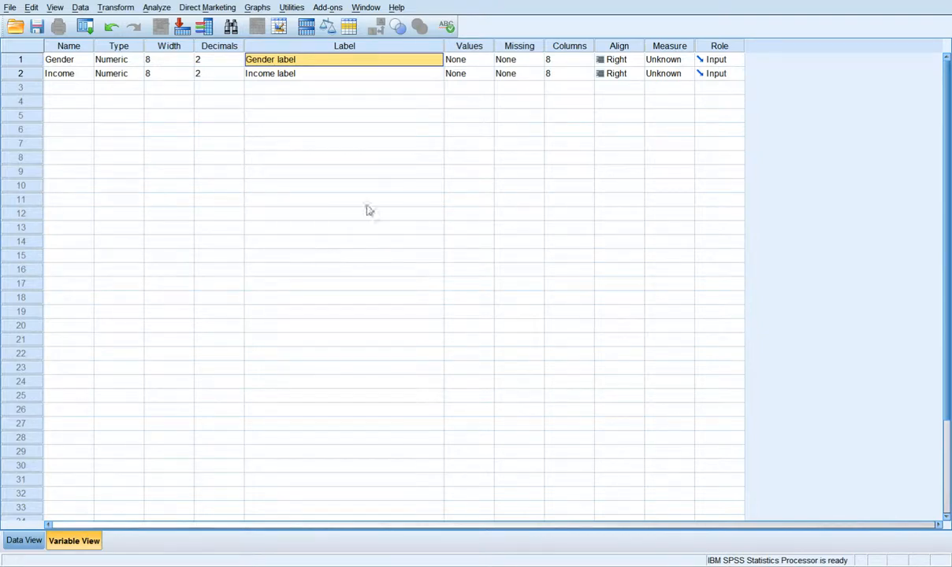
left_click(472, 61)
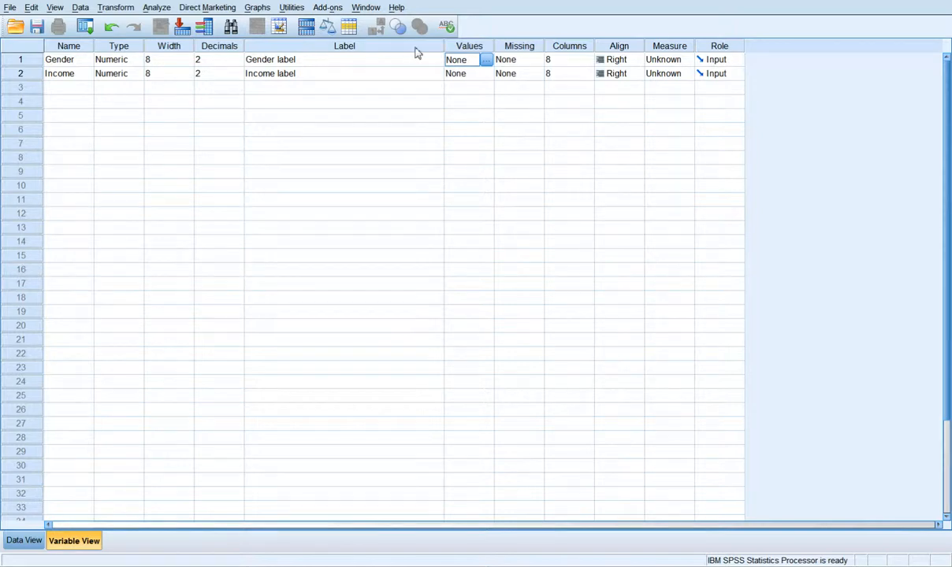
left_click(486, 61)
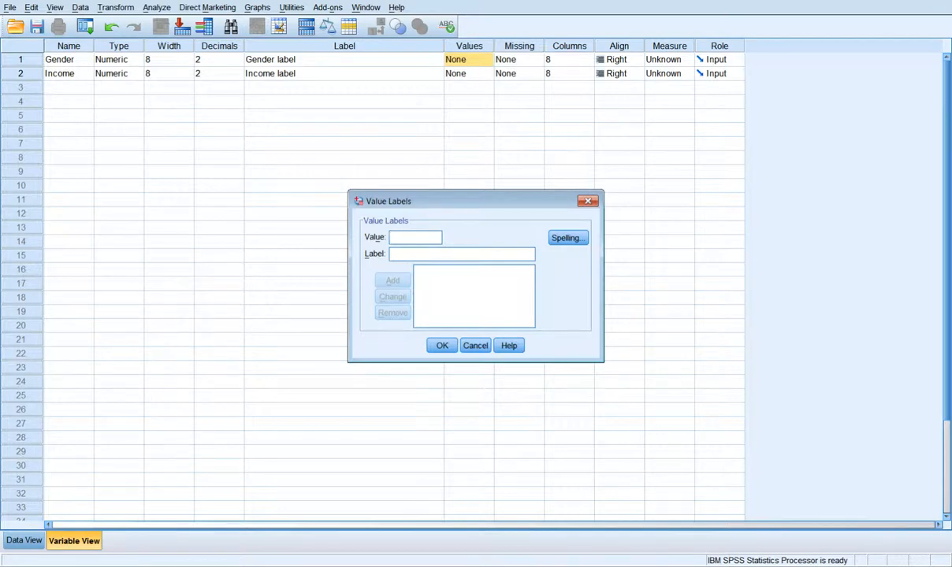
type("1")
type("Male")
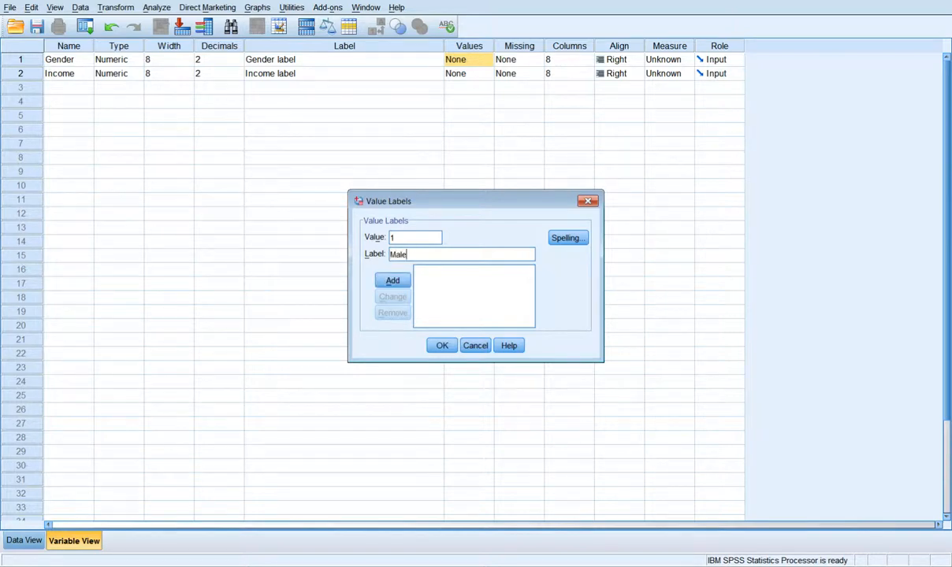
key("alt+a")
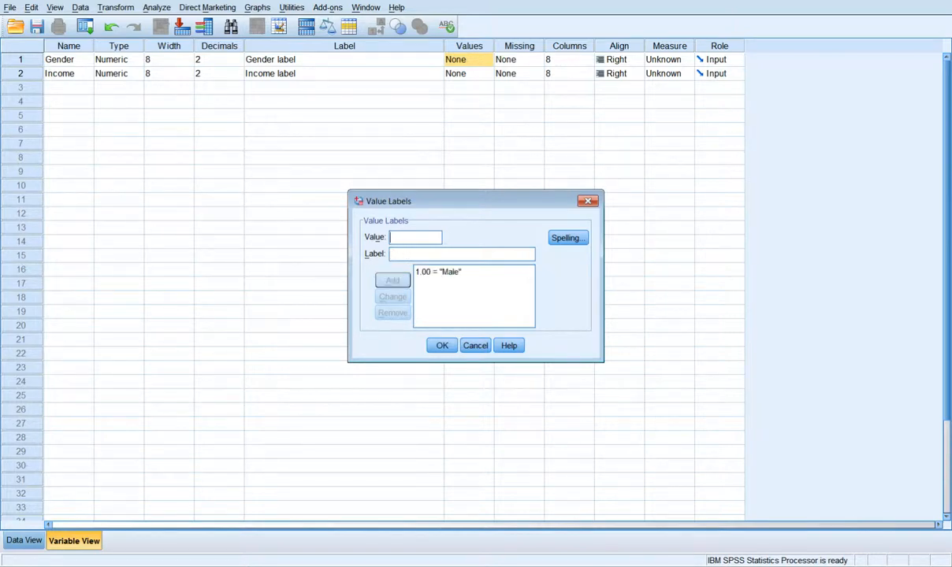
- Add the value label 2 = Female for Gender, apply the labels and widen the Values column
type("2")
key("Tab")
type("Female")
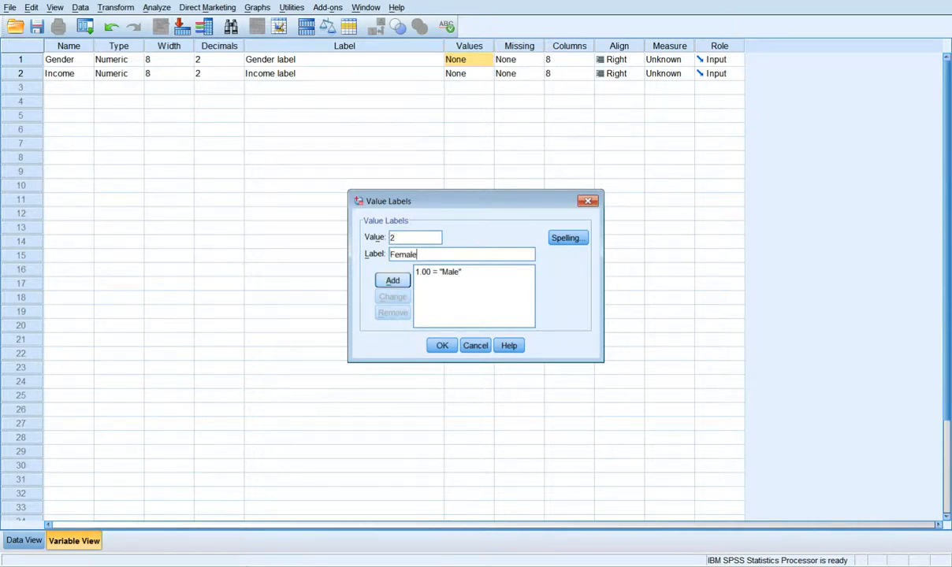
key("alt+a")
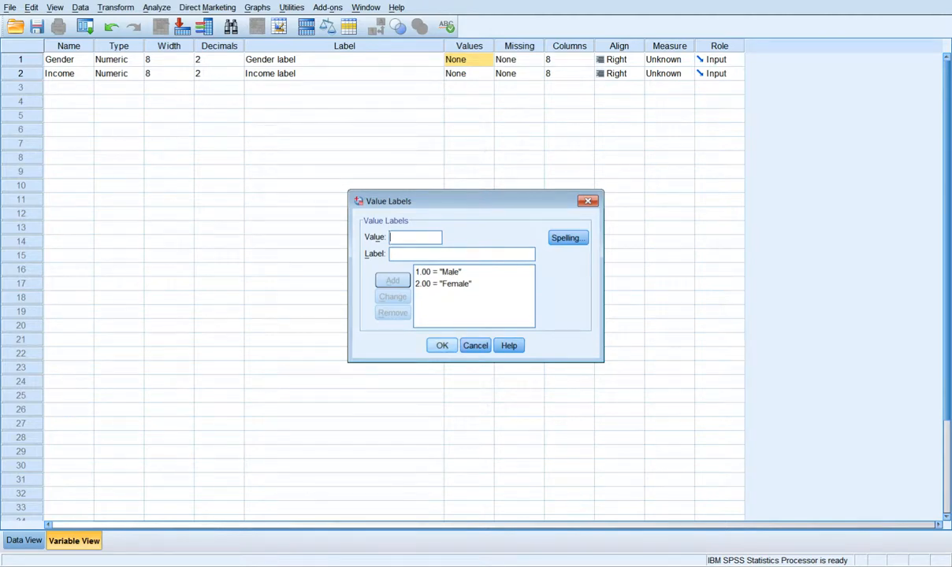
left_click(442, 346)
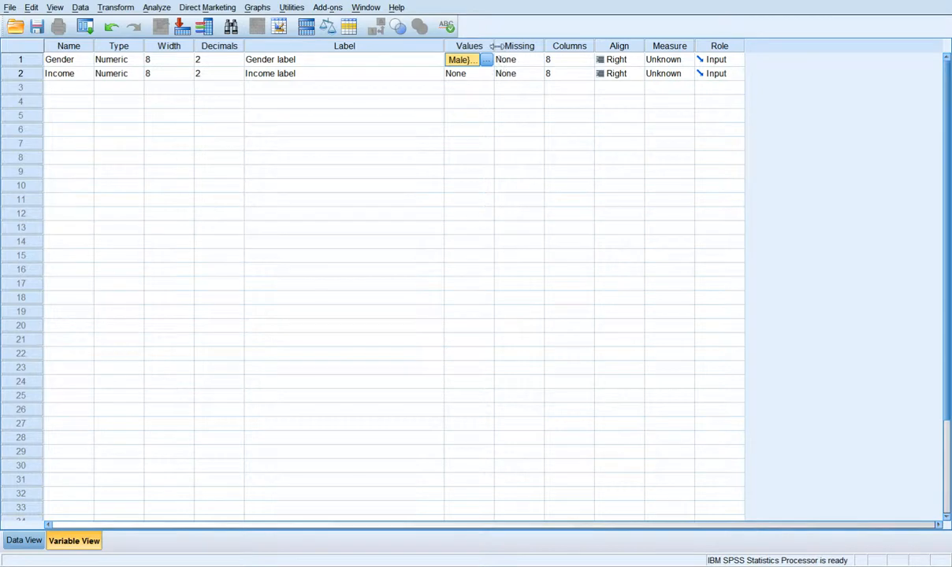
left_click_drag(494, 46, 534, 45)
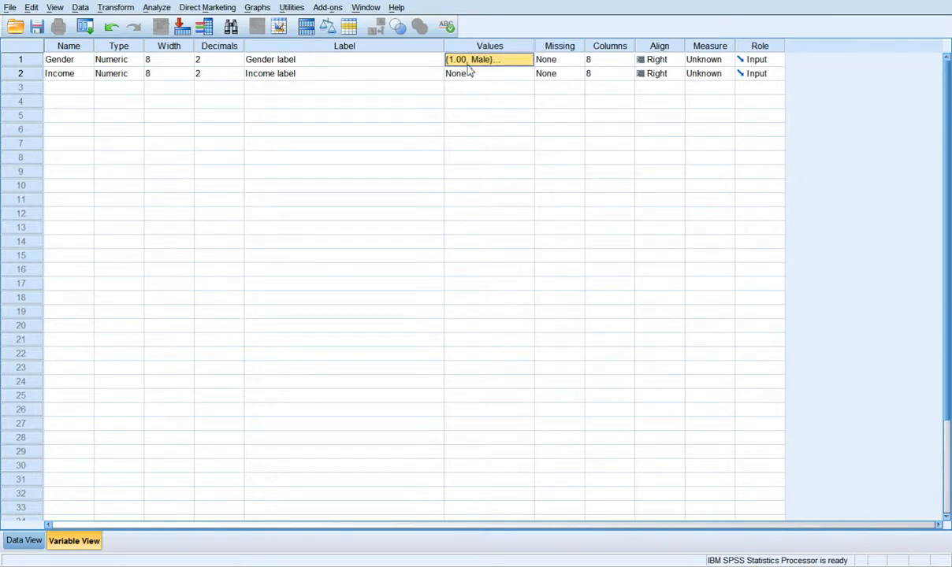
- Enter the Gender codes 1, 1, 2, 1, 1, 2 for cases 1 to 6 in the data grid
left_click(24, 541)
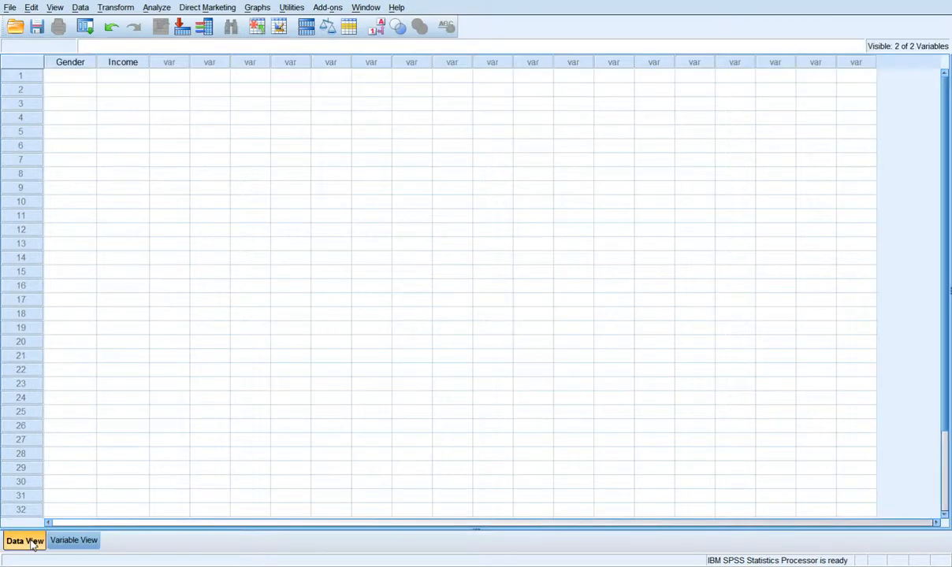
left_click(77, 79)
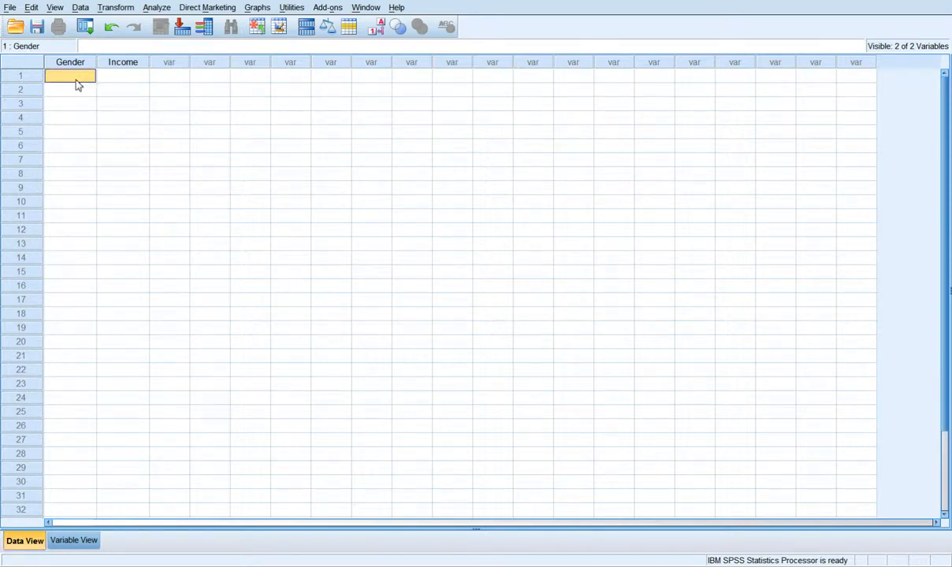
type("1")
key("Return")
type("1")
key("Return")
type("2")
key("Return")
type("1")
key("Return")
type("1")
key("Return")
type("2")
key("Return")
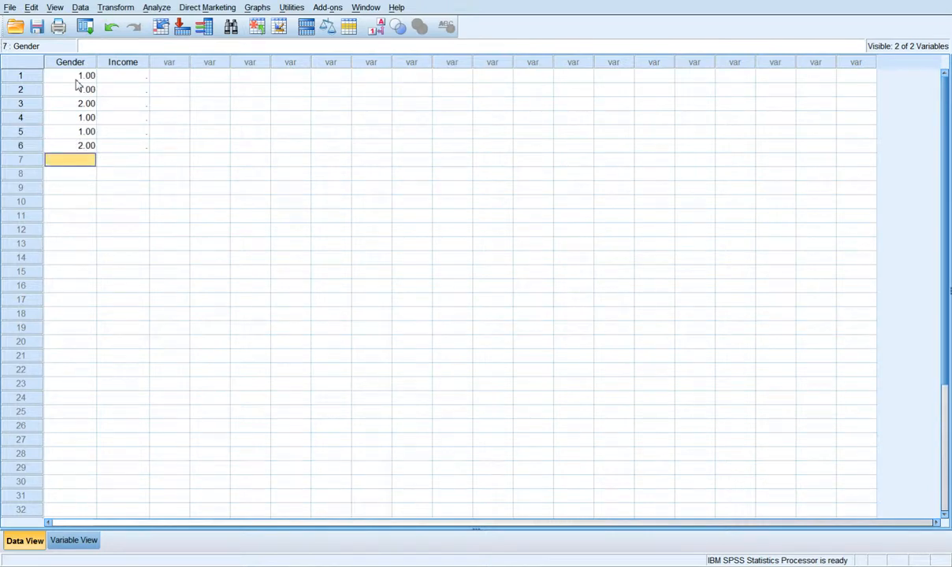
- Enter the Gender codes 3 and 4 for cases 7 and 8 in the data grid
type("3")
key("Return")
type("4")
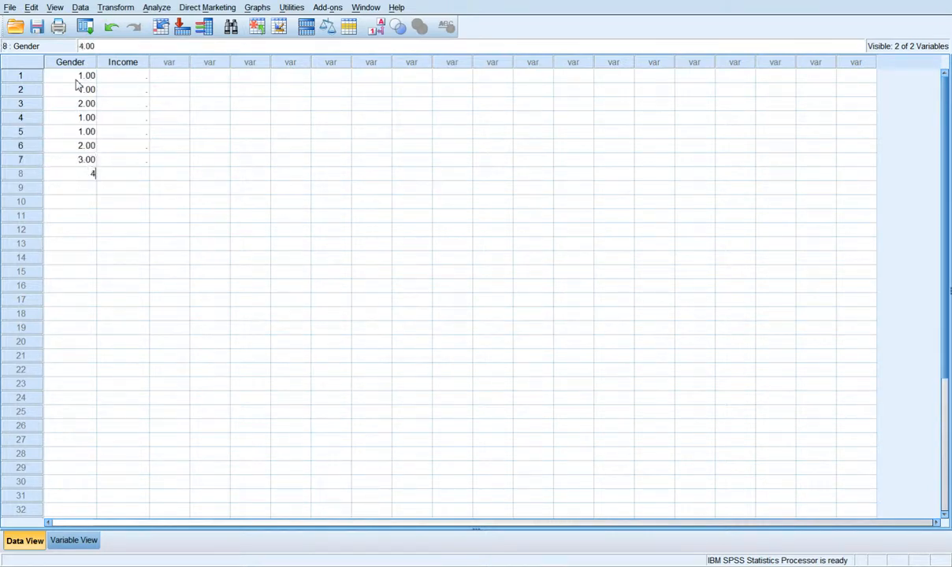
key("Return")
- Clear the Gender values of cases 7 and 8
key("Up")
key("Up")
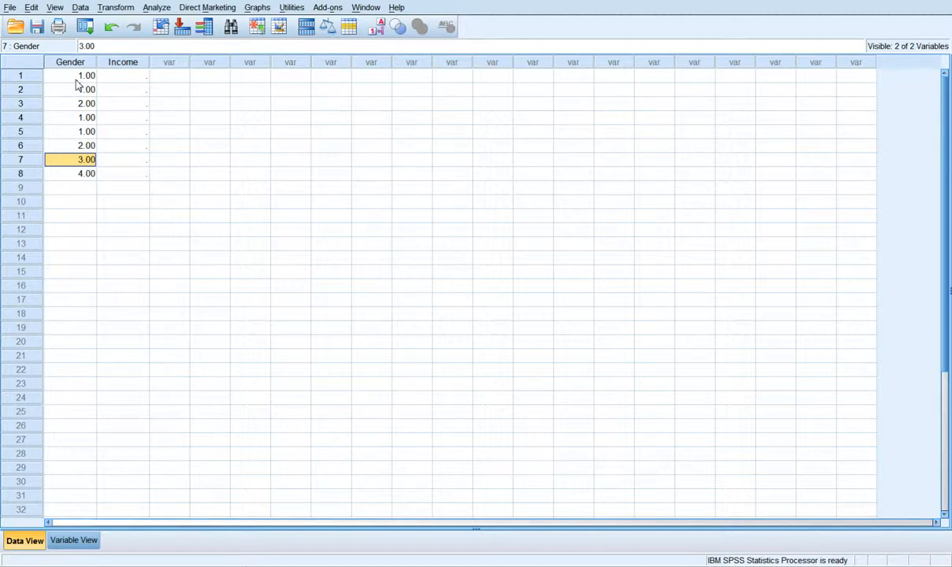
key("Delete")
key("Down")
key("Delete")
- Enter the Income values 30000 and 40000 for cases 1 and 2
left_click(142, 81)
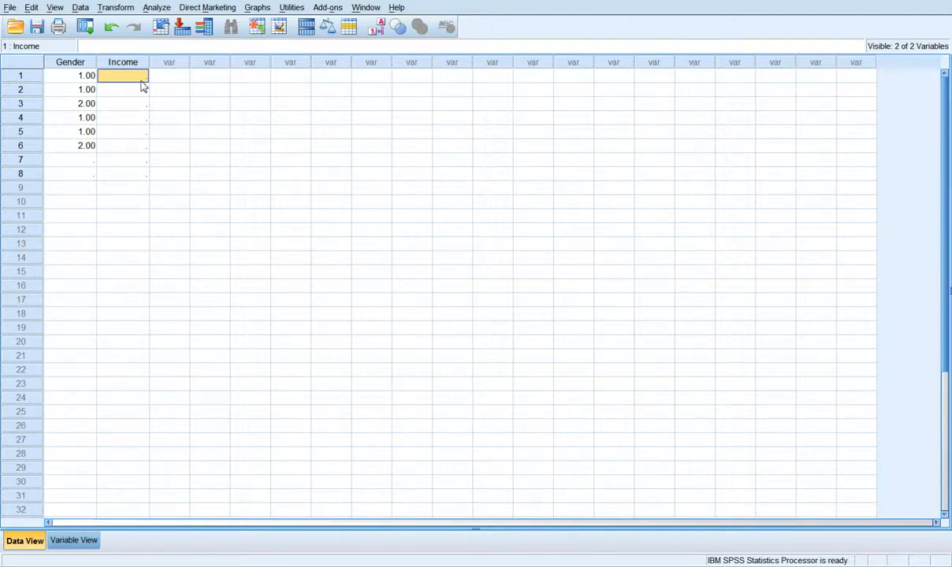
type("30000")
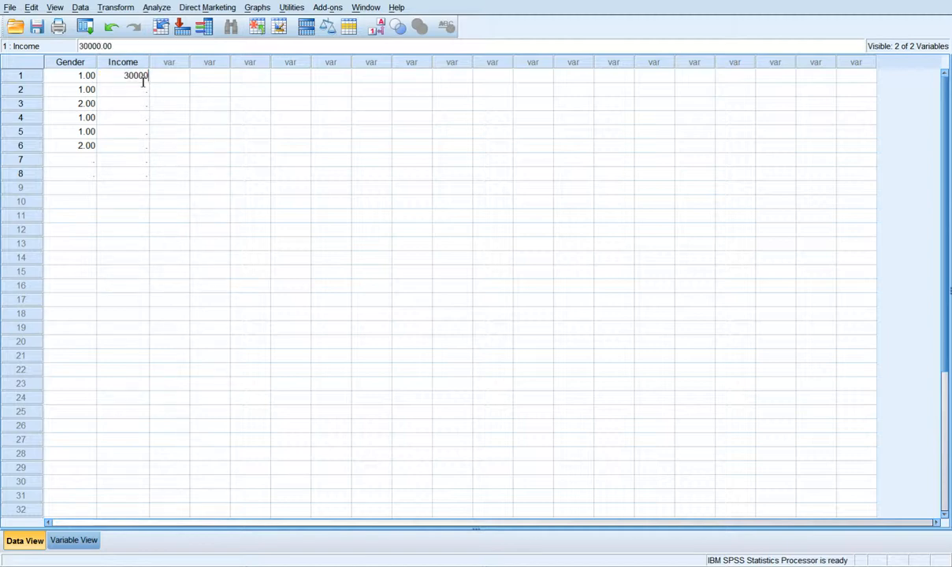
key("Return")
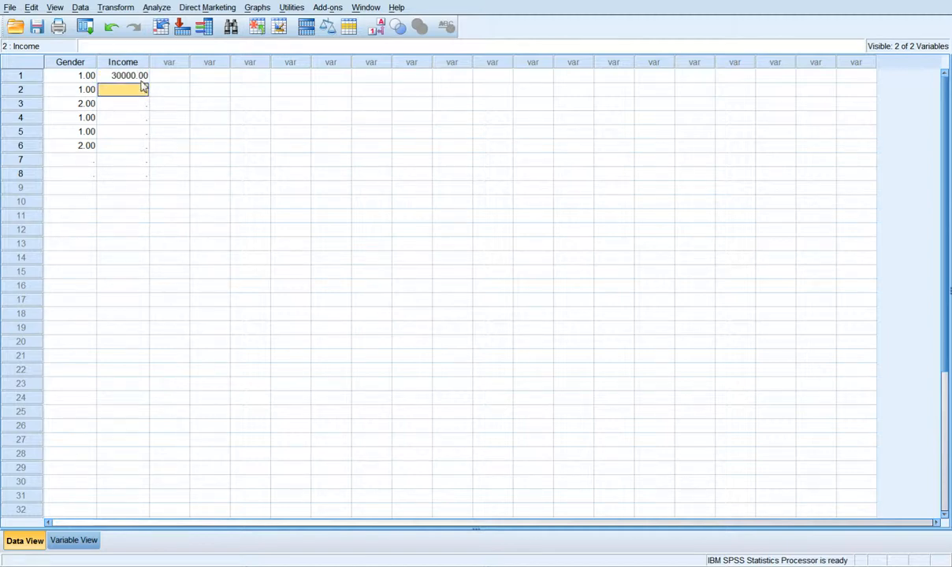
type("40000")
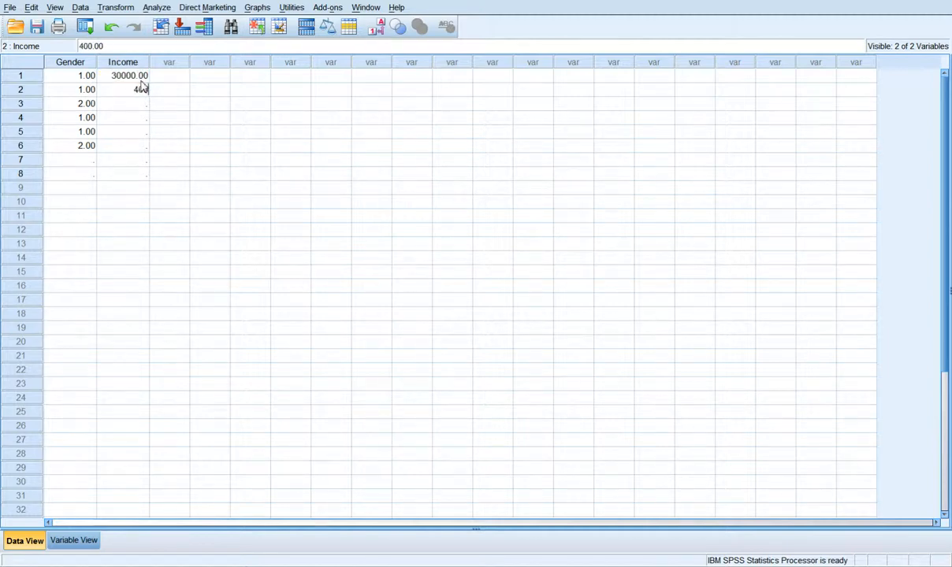
key("Return")
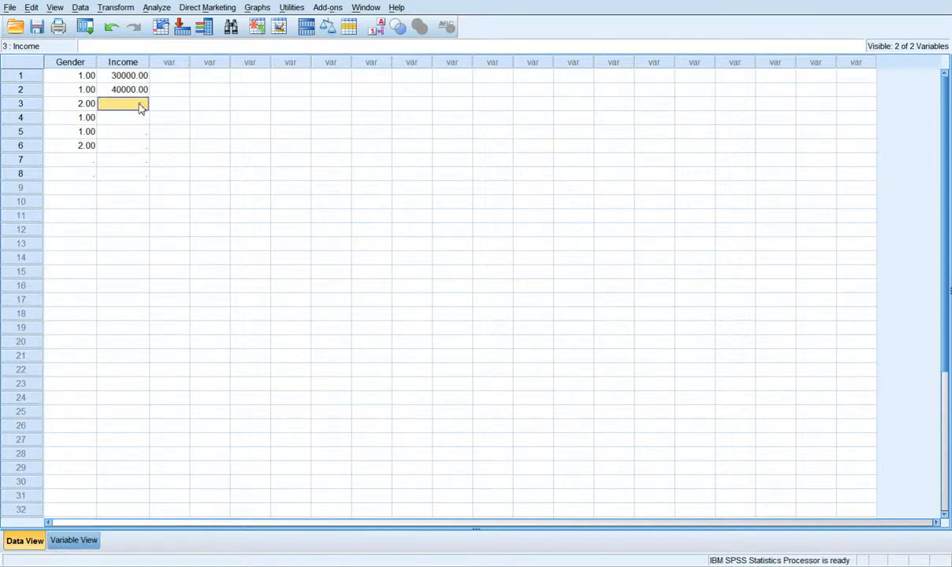
- Delete the Gender variable with all its data from the data grid
left_click(89, 541)
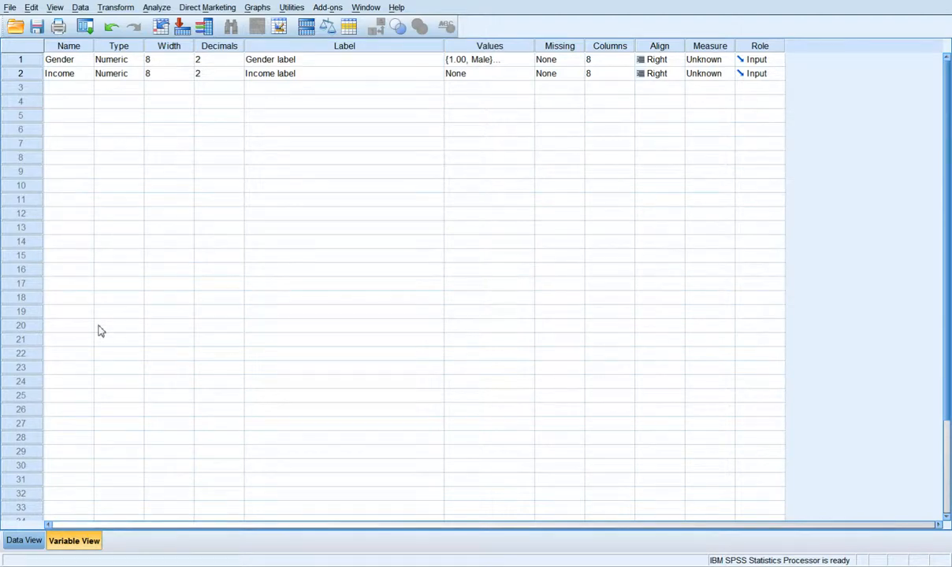
left_click(24, 540)
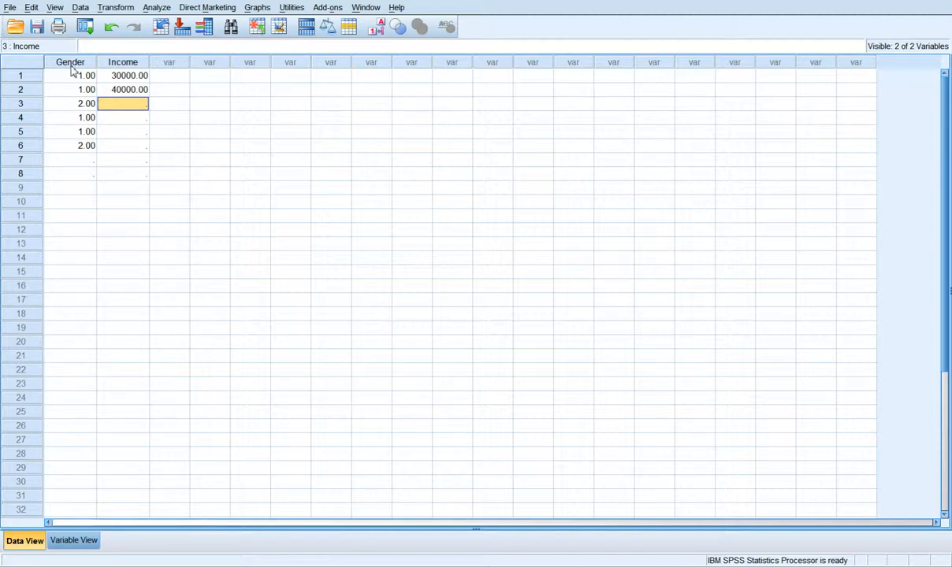
mouse_move(72, 70)
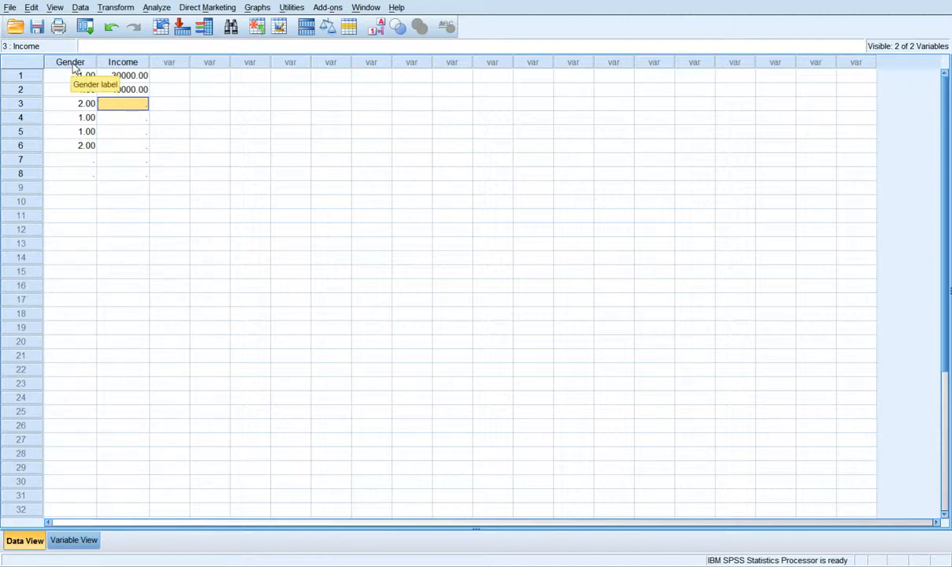
right_click(74, 68)
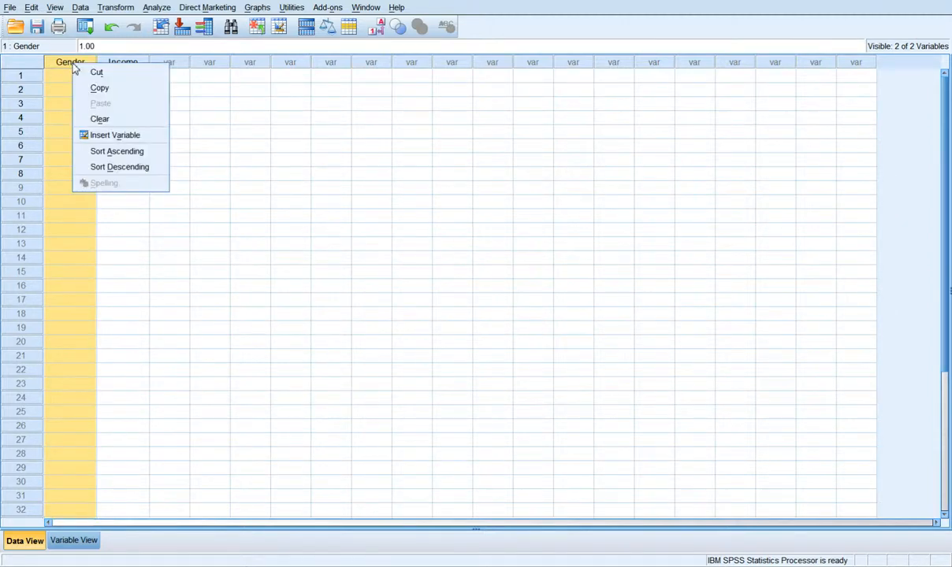
left_click(98, 120)
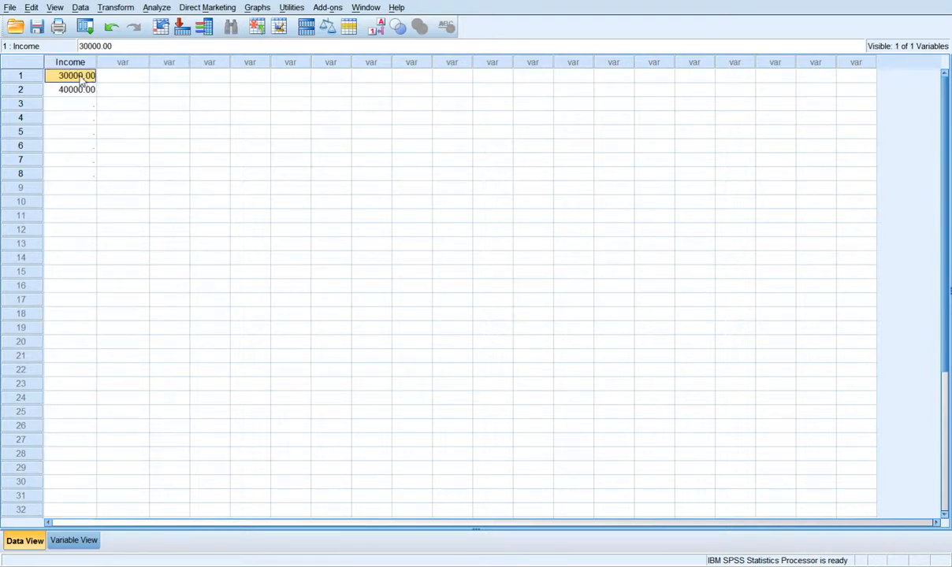
- Delete the Income variable from the list of variable definitions
left_click(74, 541)
left_click(35, 64)
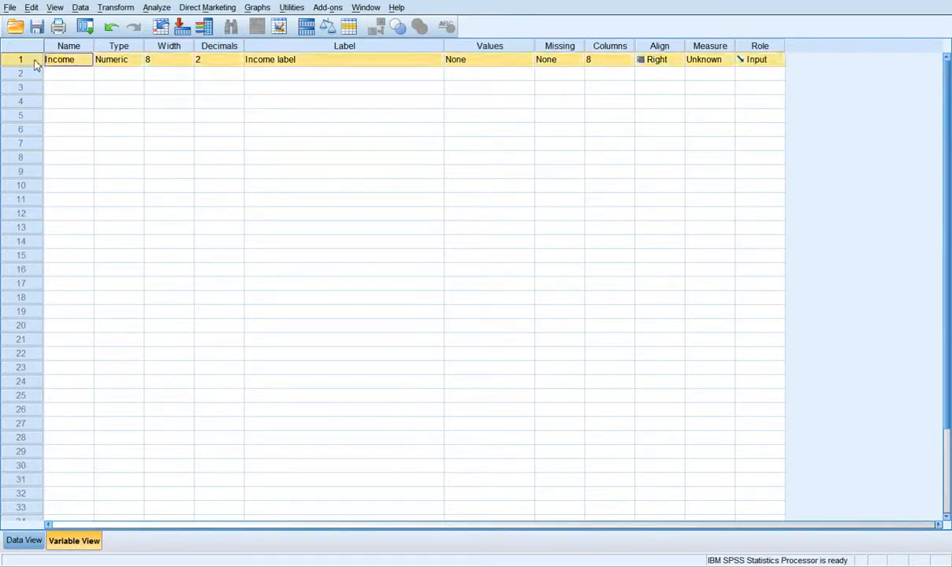
right_click(35, 66)
right_click(21, 65)
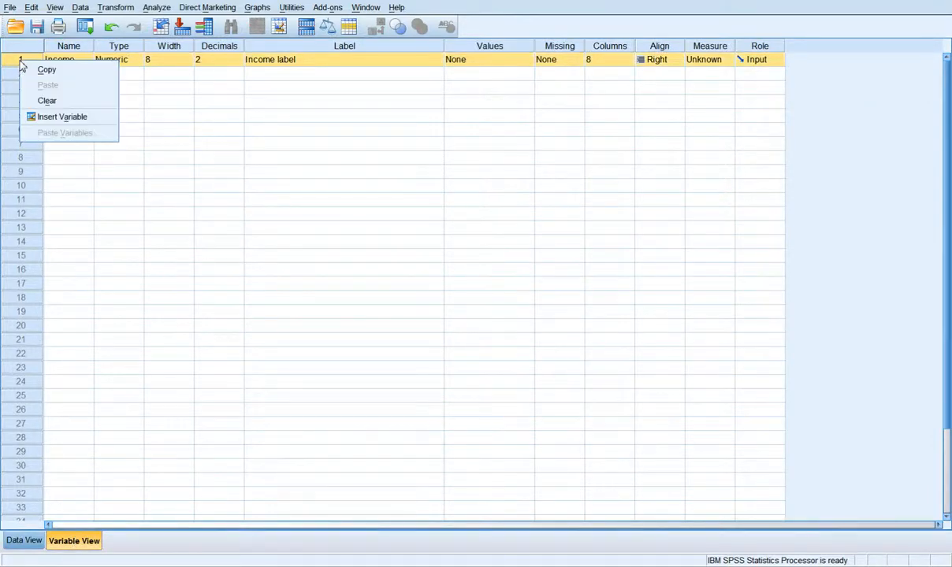
left_click(47, 100)
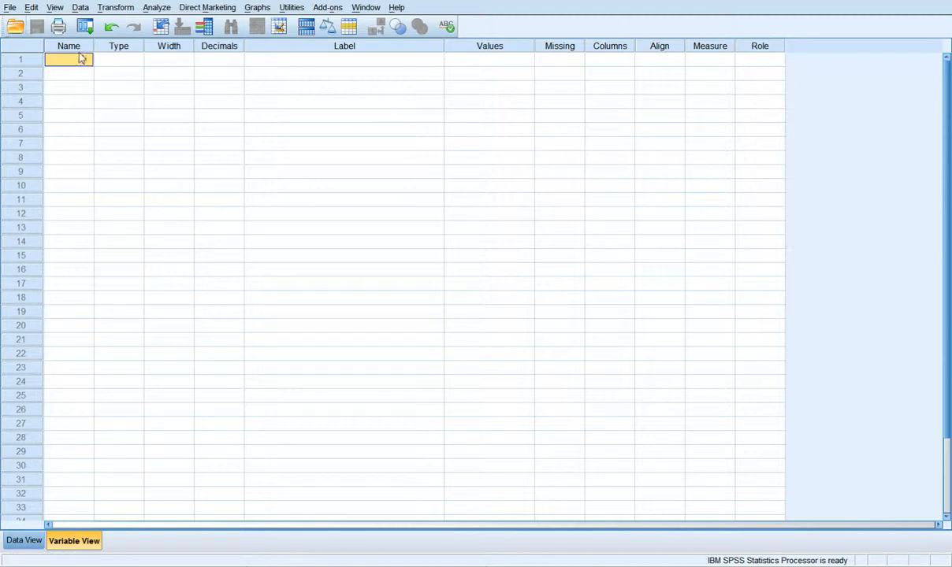
- Open the Excel workbook Practice1.xlsx from the Desktop as a data source
left_click(15, 30)
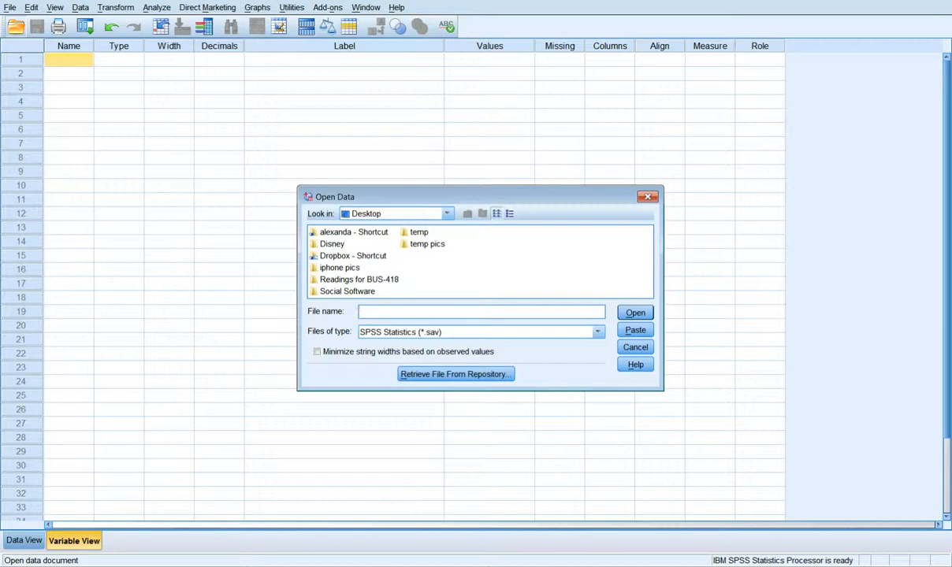
left_click(598, 332)
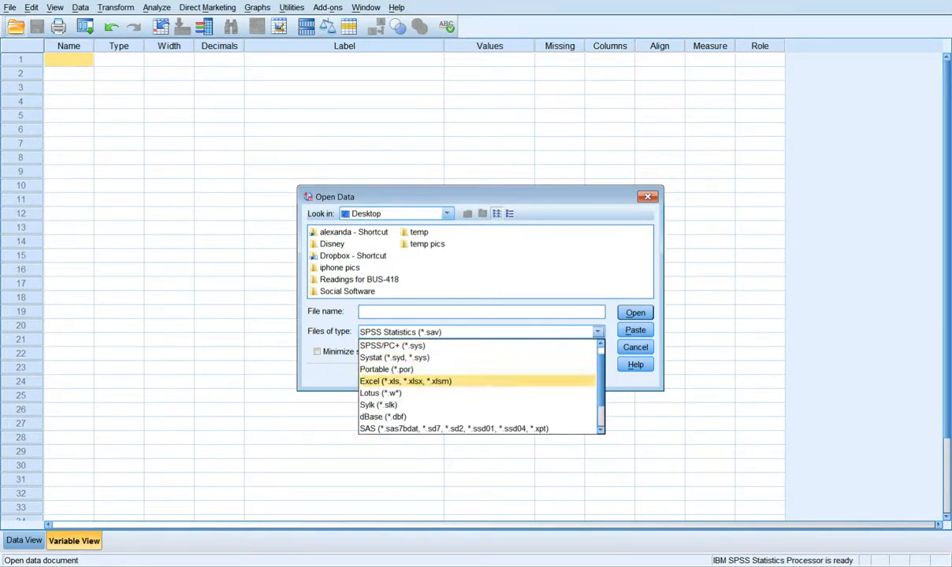
key("Return")
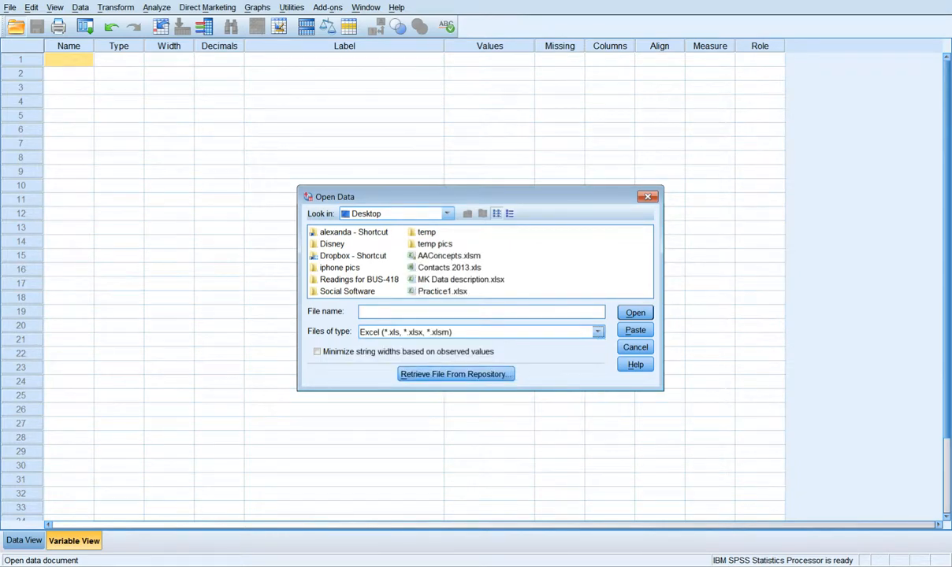
left_click(442, 292)
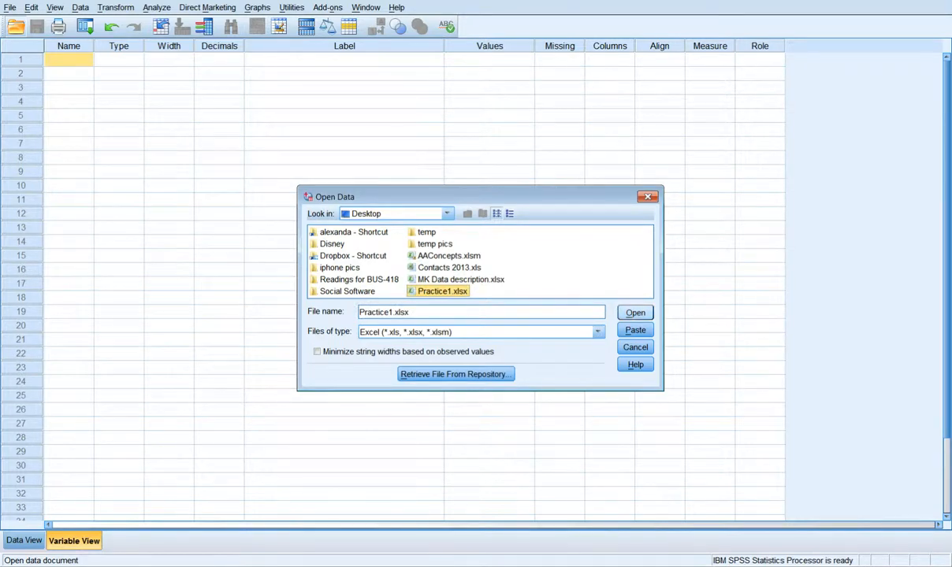
left_click(635, 313)
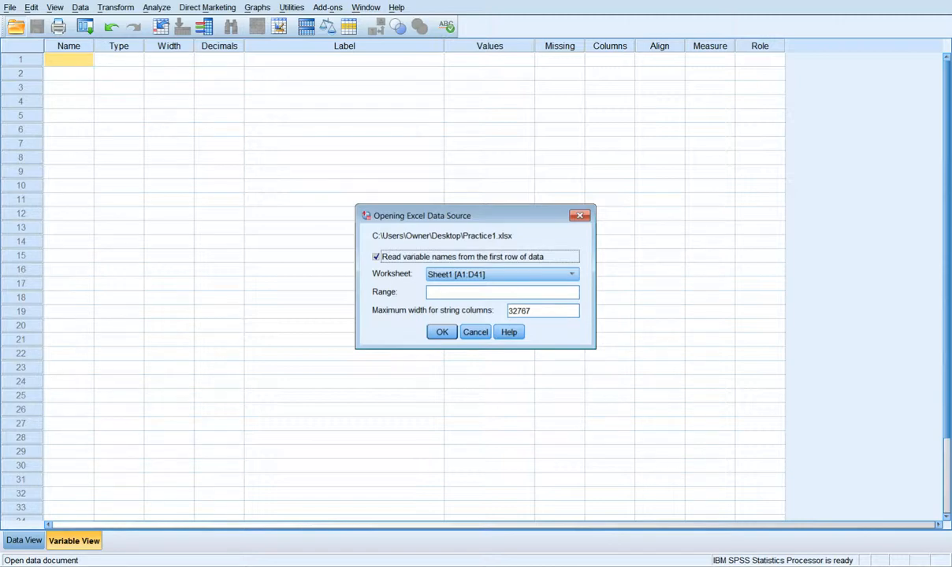
- Import worksheet Sheet1 [A1:D41], reading variable names from the first row of data
left_click(571, 275)
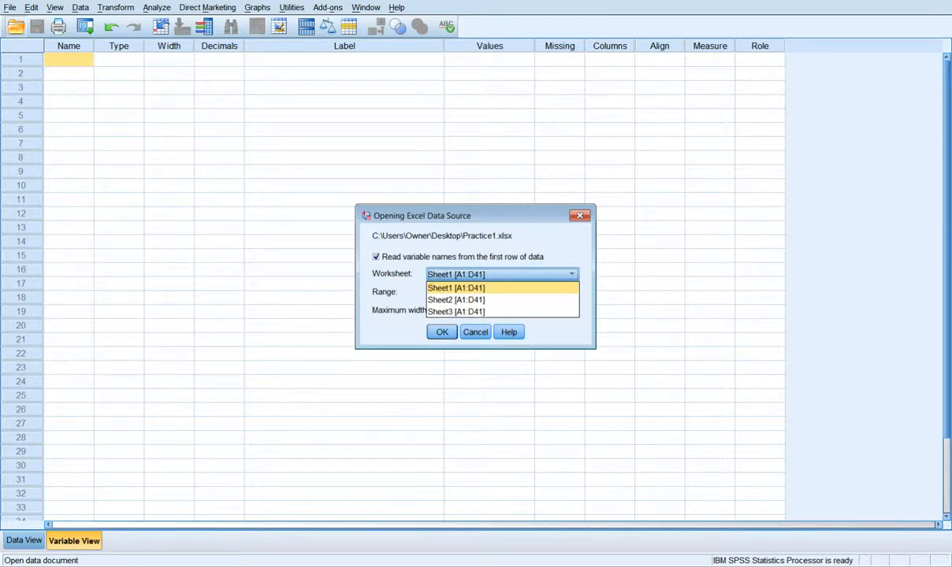
left_click(481, 289)
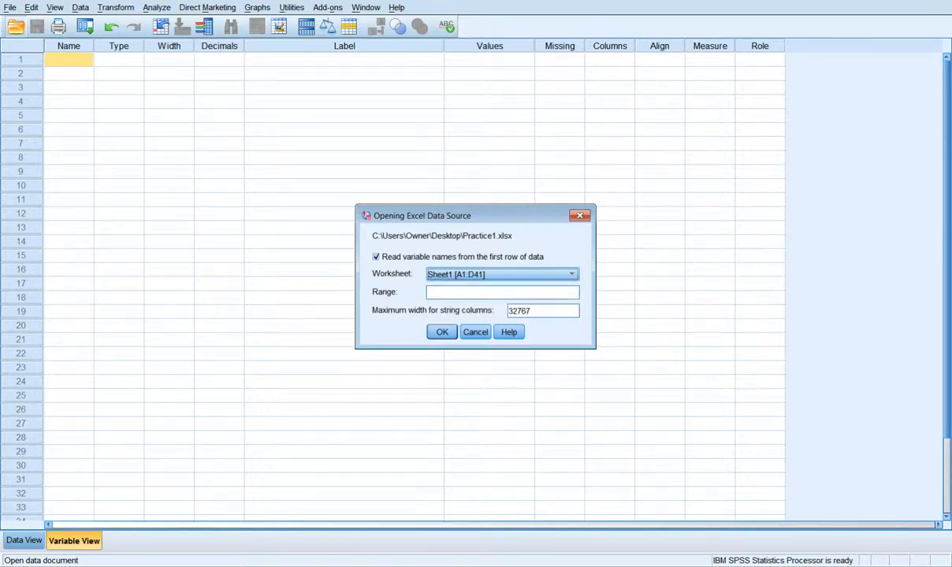
left_click(571, 274)
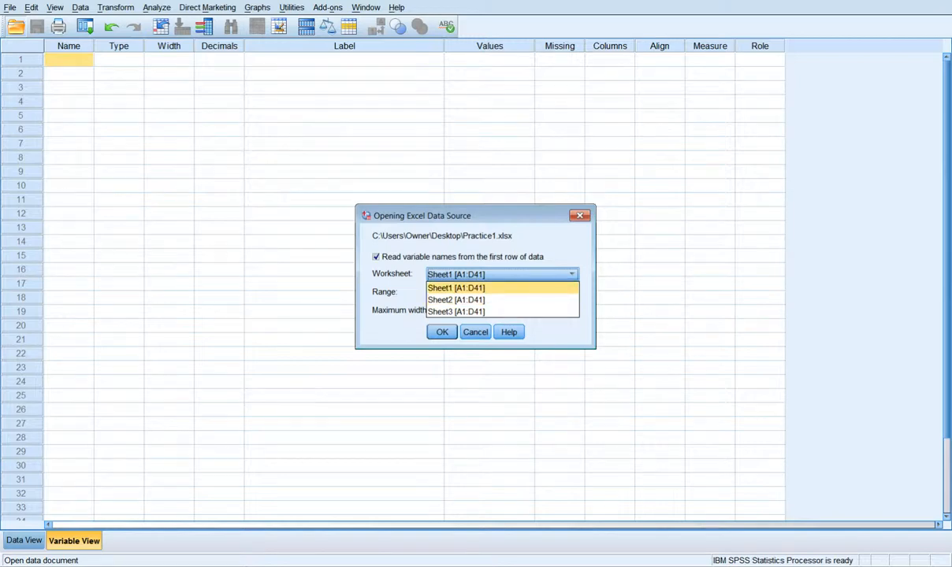
left_click(502, 289)
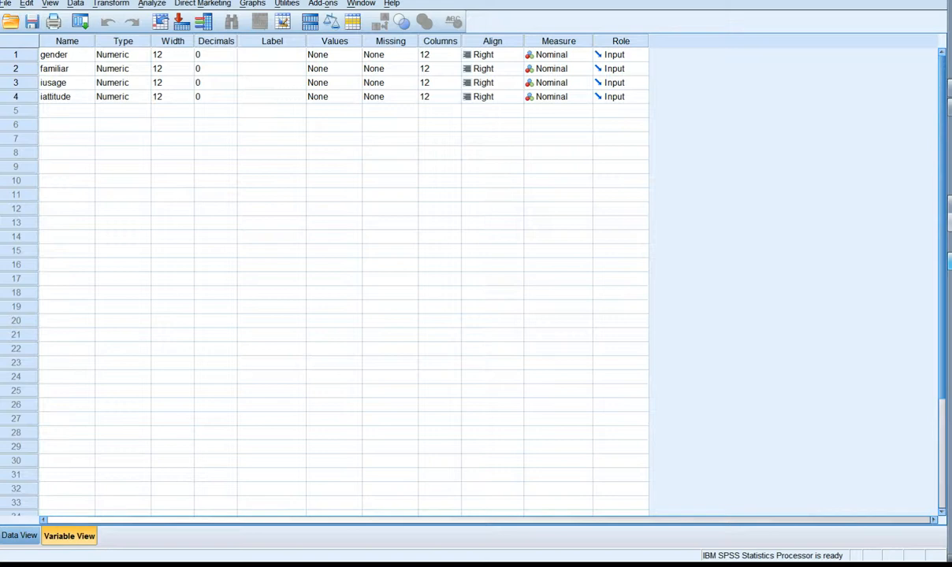
- Widen the Label column and give the gender variable the label "Gender"
left_click_drag(306, 41, 408, 41)
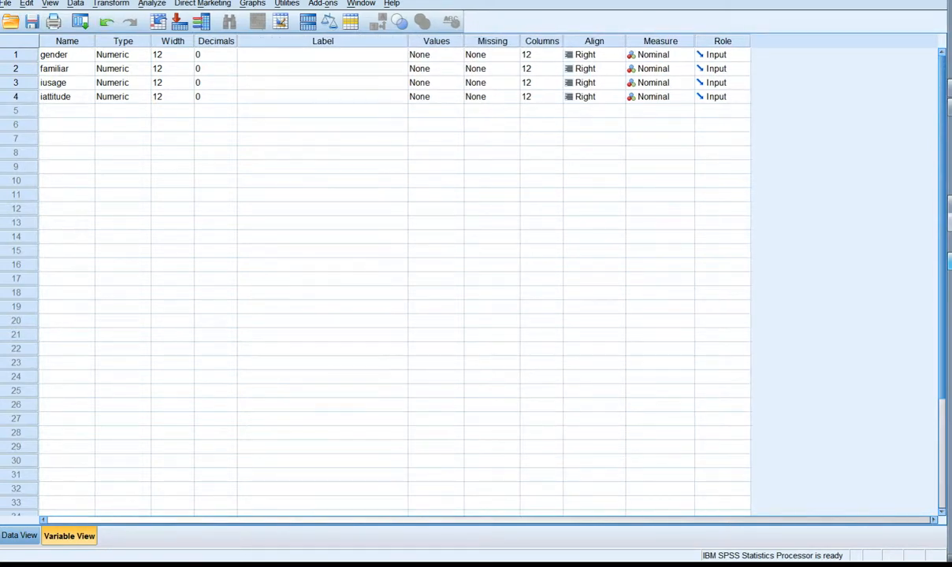
left_click(322, 56)
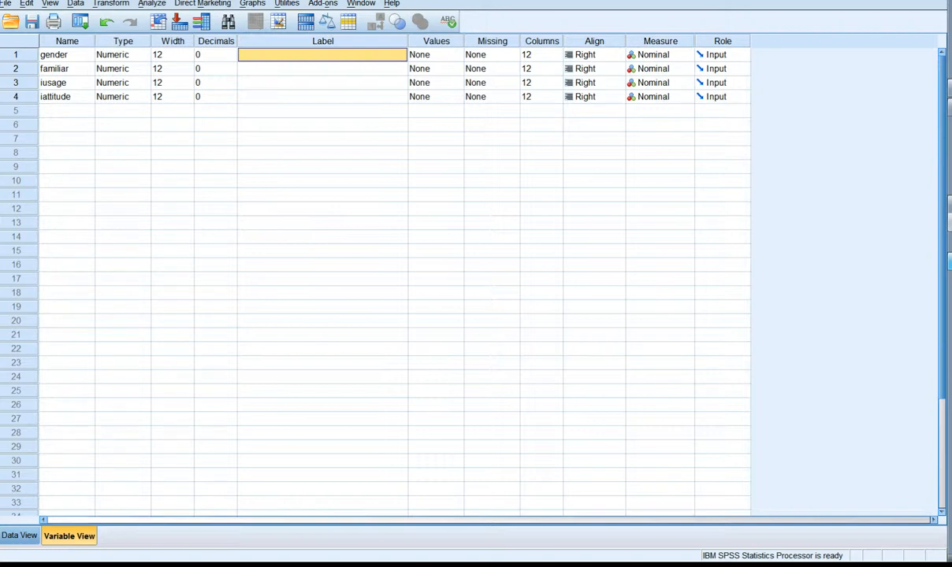
type("Gender")
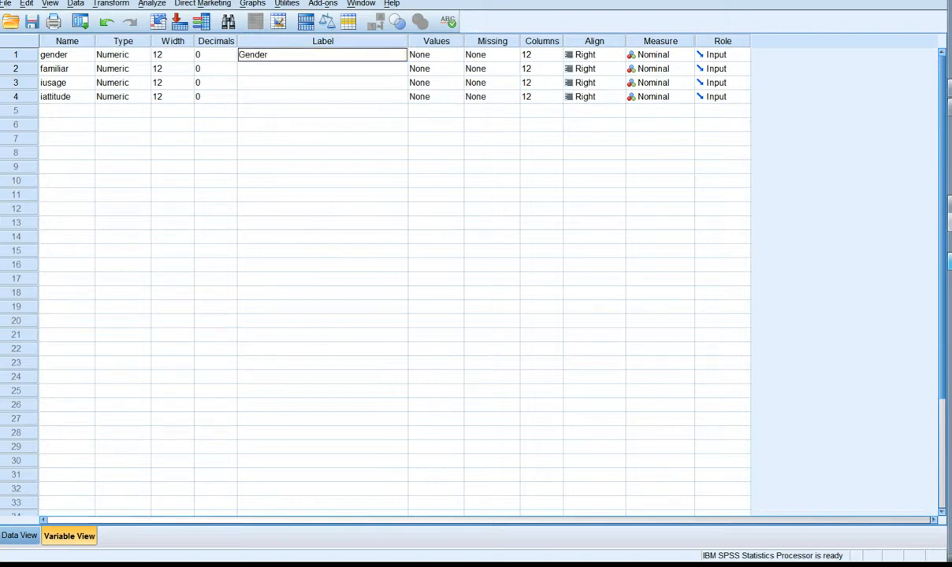
key("Return")
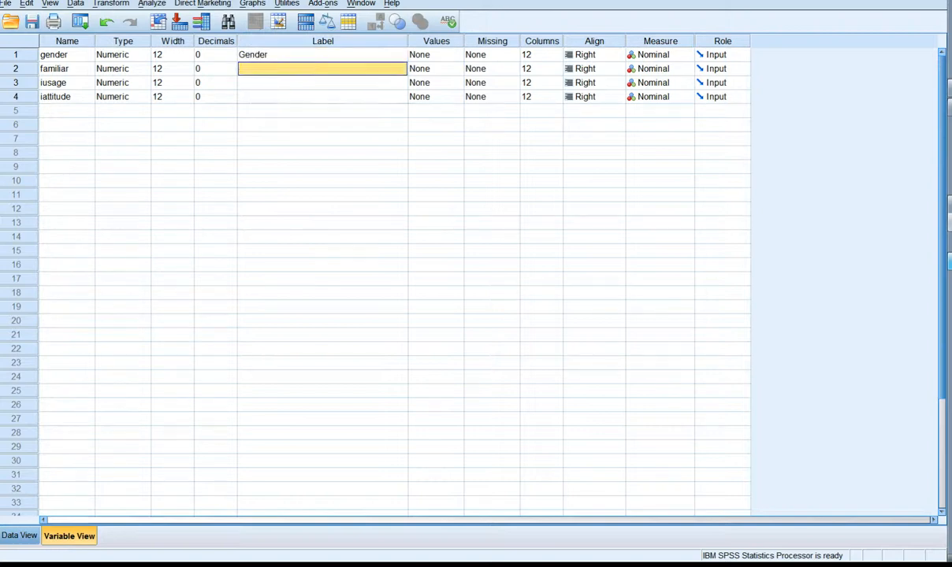
- Give the familiar variable the label "Familiarity with Internet"
type("Familia")
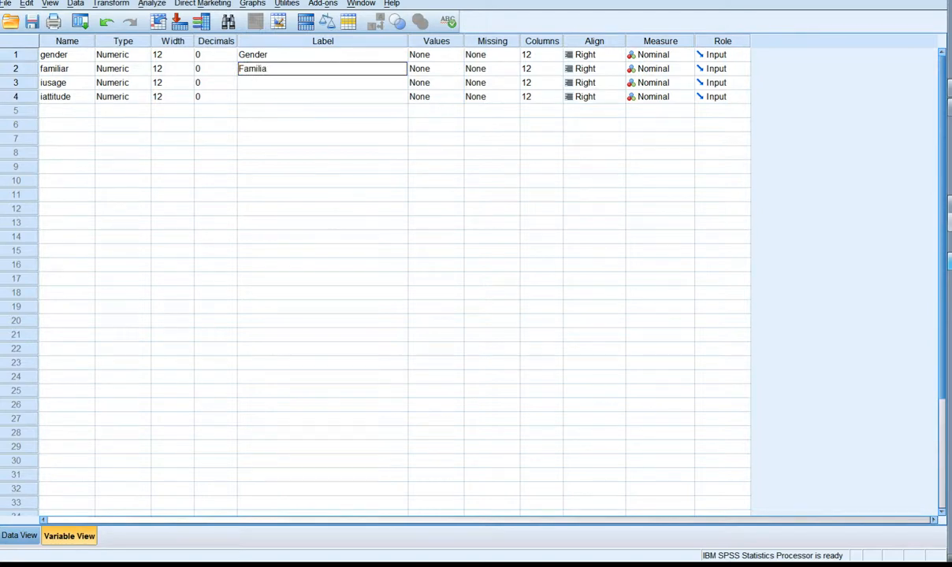
type("rity with INterne")
key("Delete")
type("n")
key("End")
key("Return")
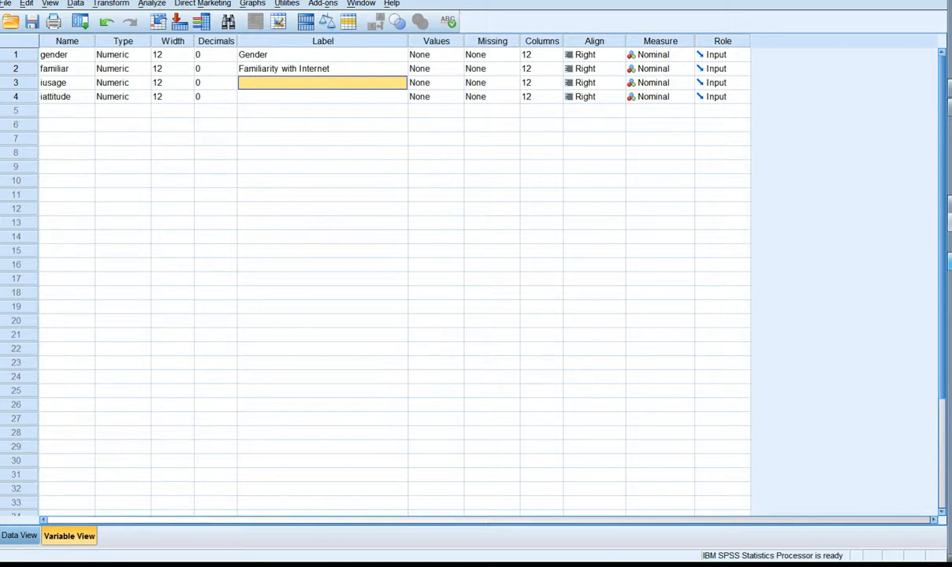
- Label the iusage variable "Usage in hours per week" and the iattitude variable "Attitude toward Internet"
type("Usage in")
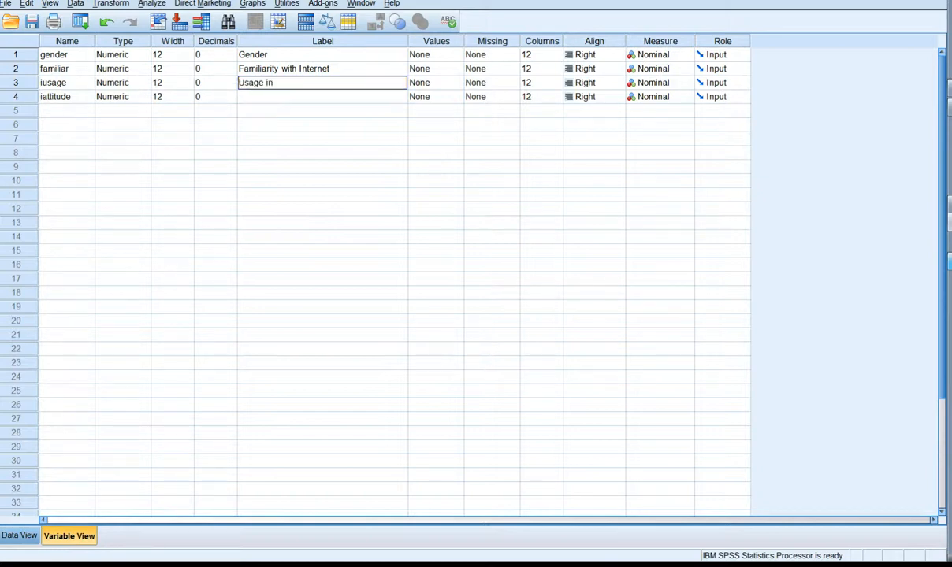
type(" hours per week")
key("Return")
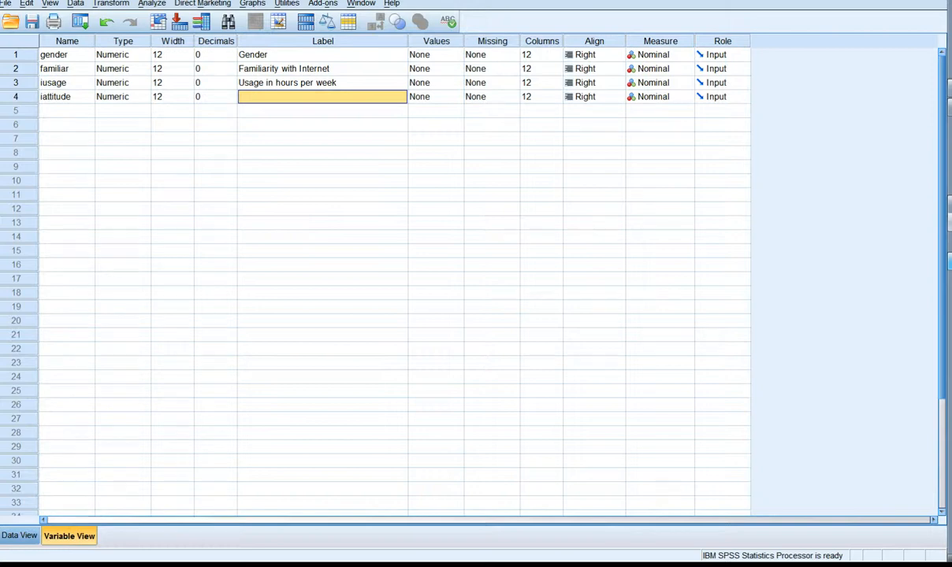
type("Attitude toward Internet")
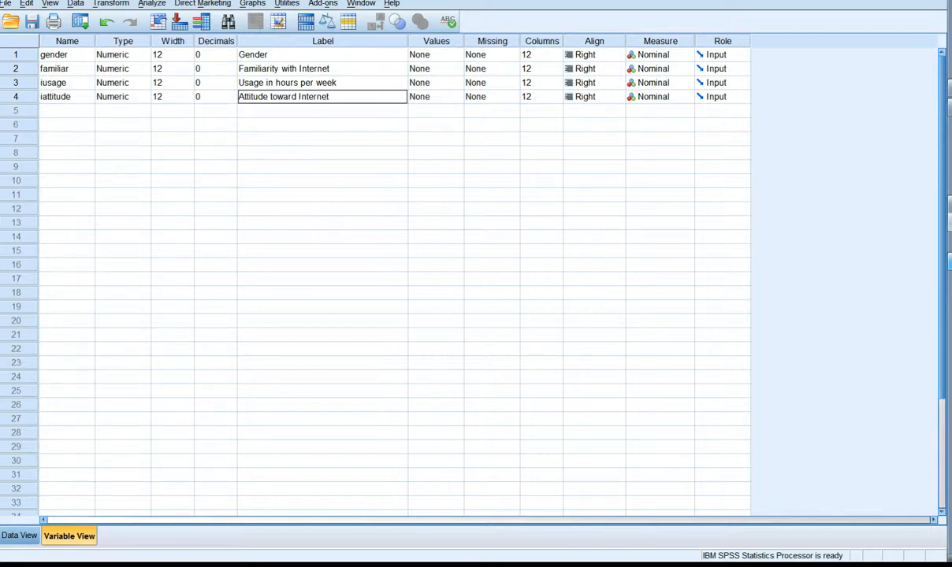
key("Return")
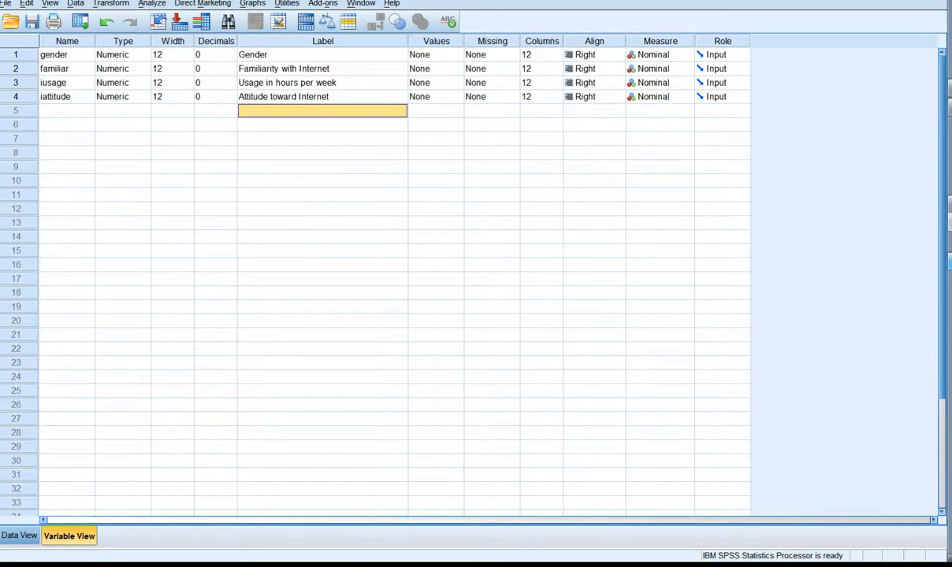
- Define value labels for the gender variable: 1 = "Male" and 2 = "Female"
left_click(441, 55)
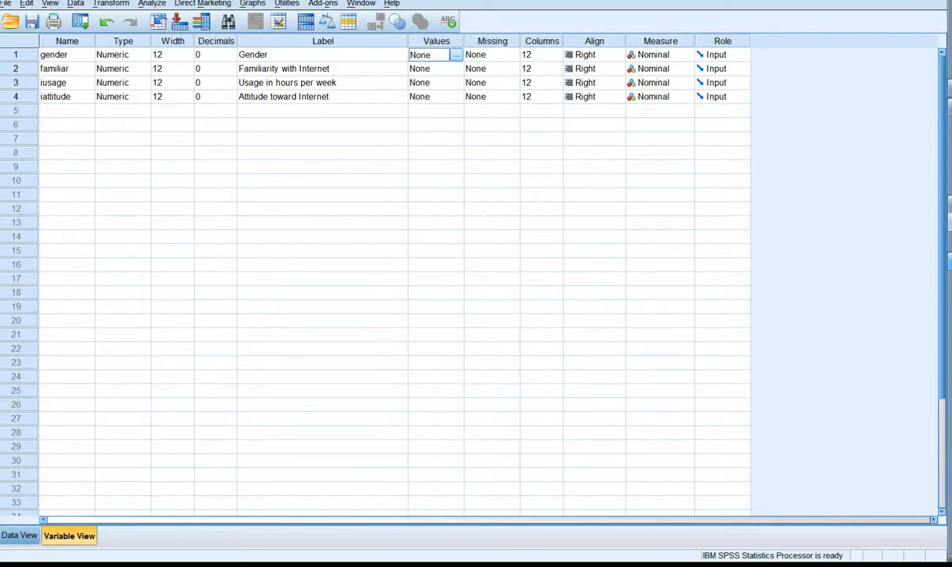
left_click(457, 55)
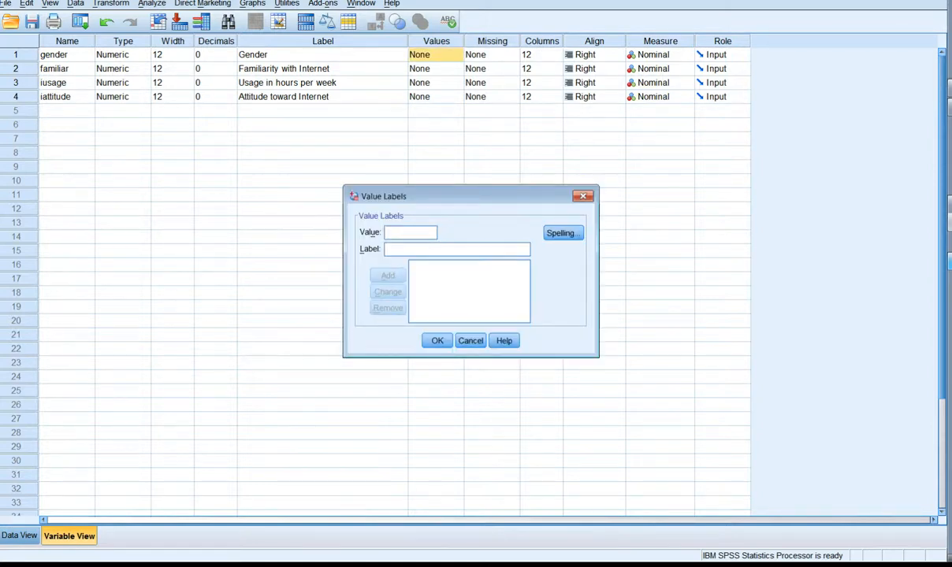
type("1")
key("Tab")
type("Male")
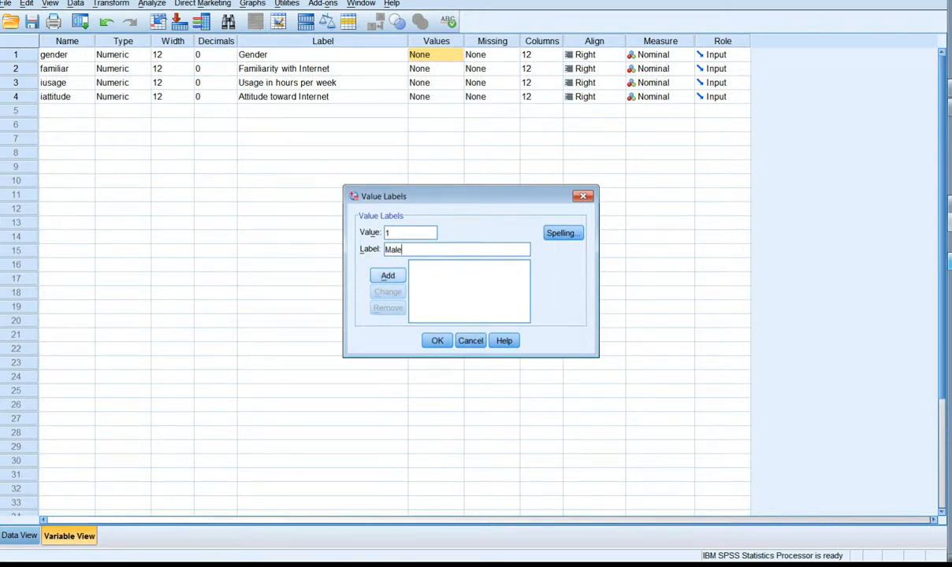
key("Return")
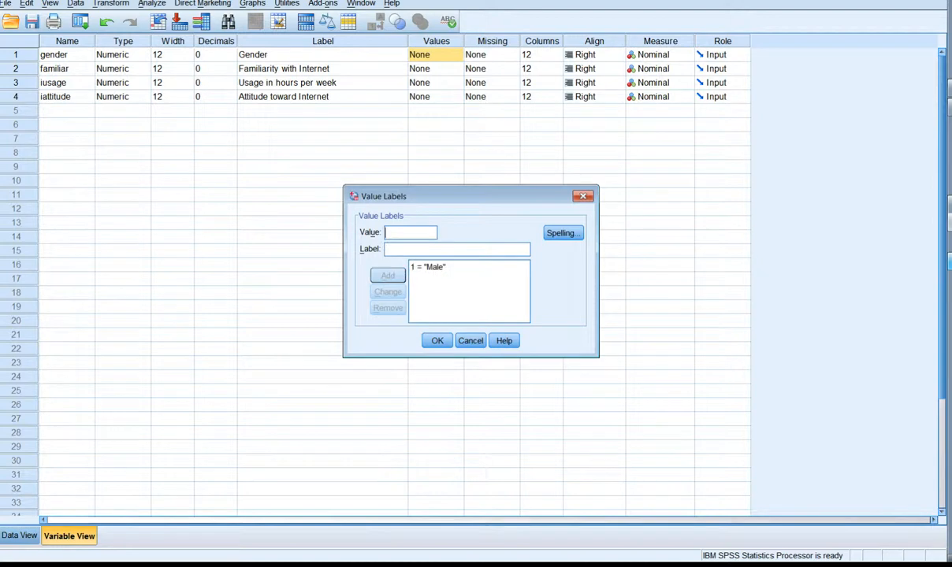
type("2")
key("Tab")
type("Female")
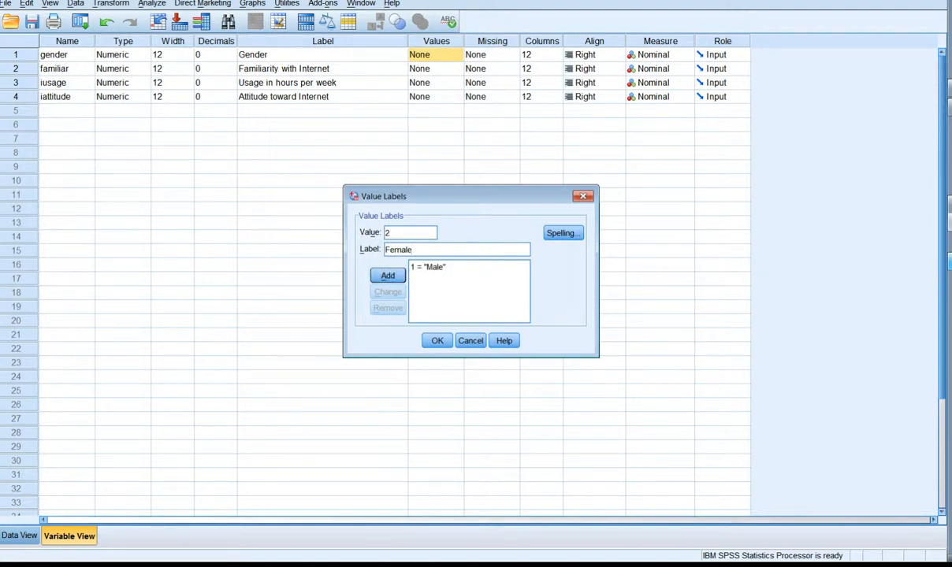
key("Return")
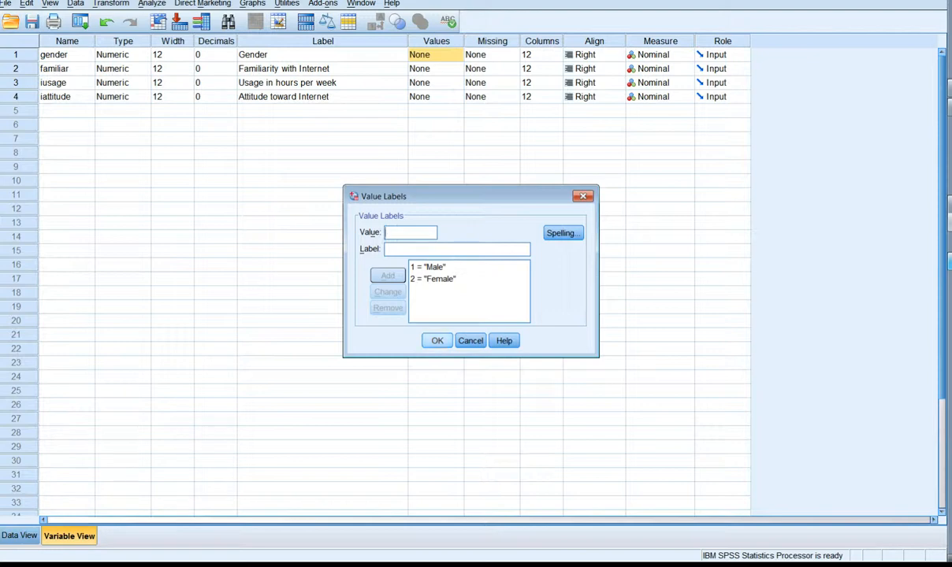
key("Return")
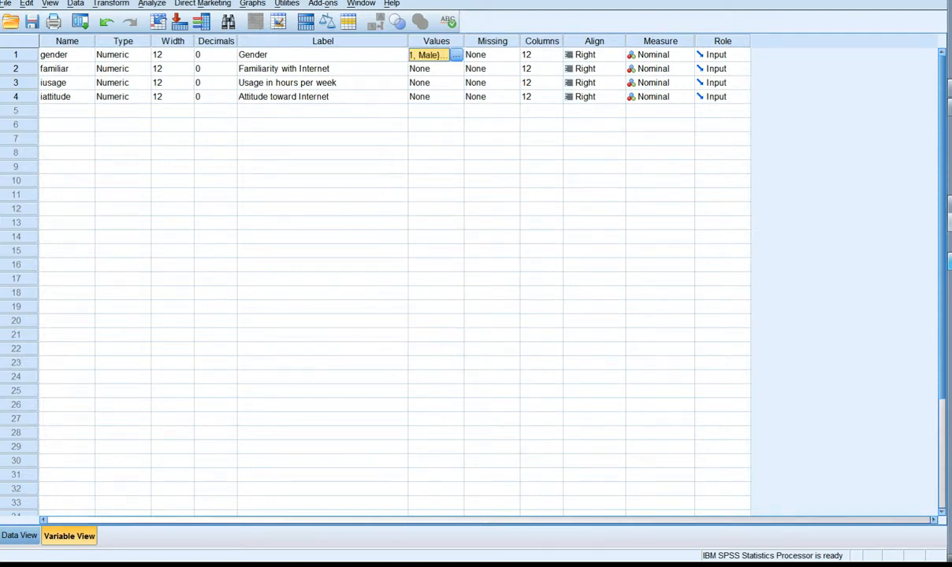
- Widen the Values column of the variable list
left_click_drag(493, 41, 541, 41)
left_click(486, 55)
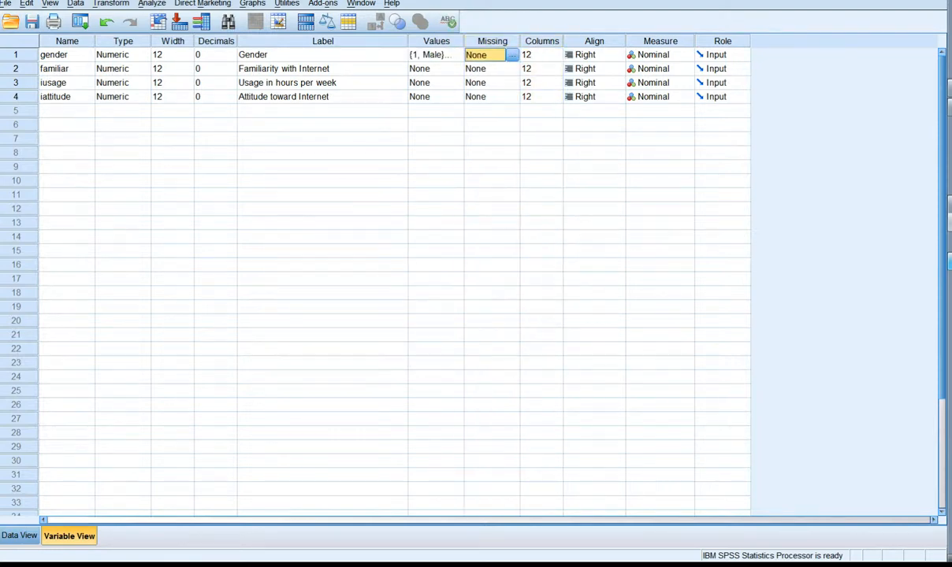
left_click(429, 55)
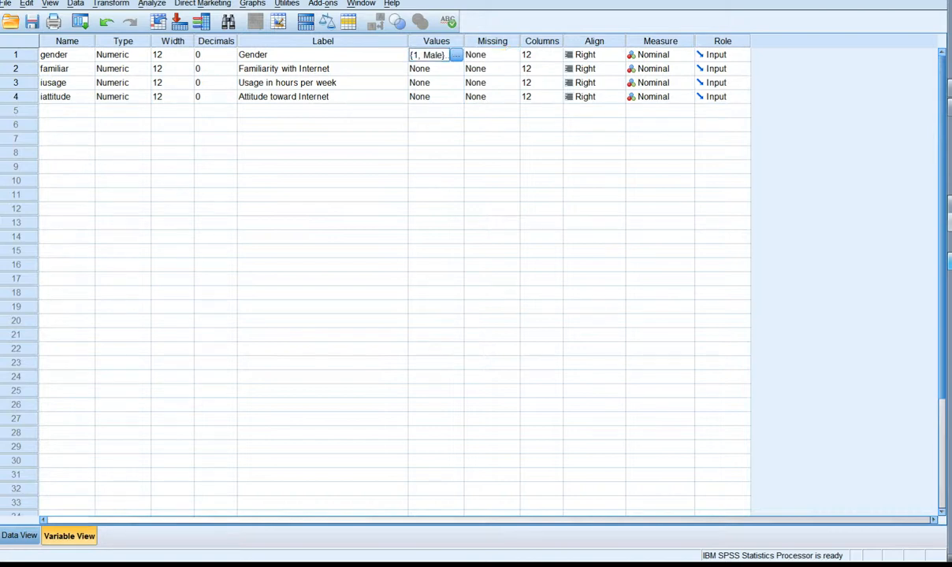
left_click_drag(465, 41, 492, 41)
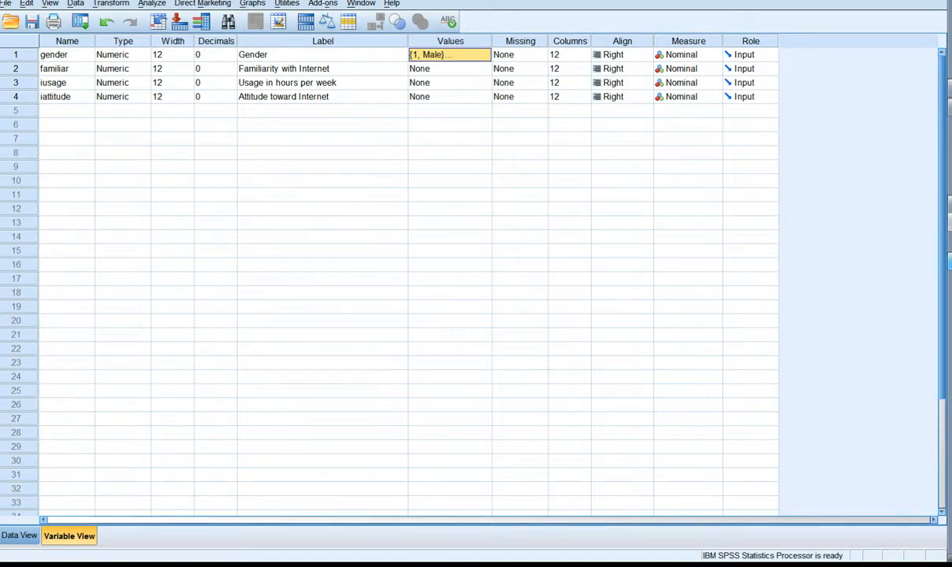
- Add the value label 1 = "Not familiar" for the familiar variable
left_click(452, 68)
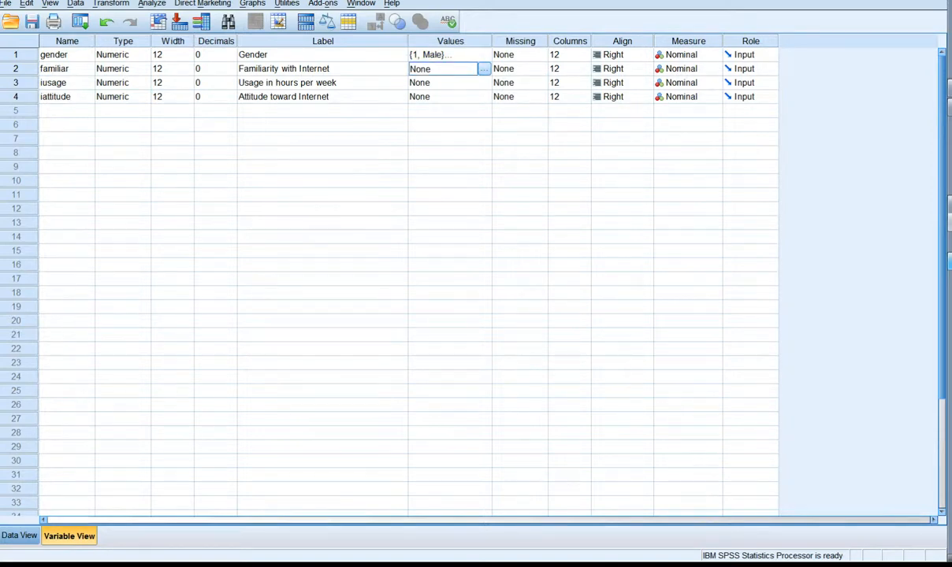
left_click(484, 70)
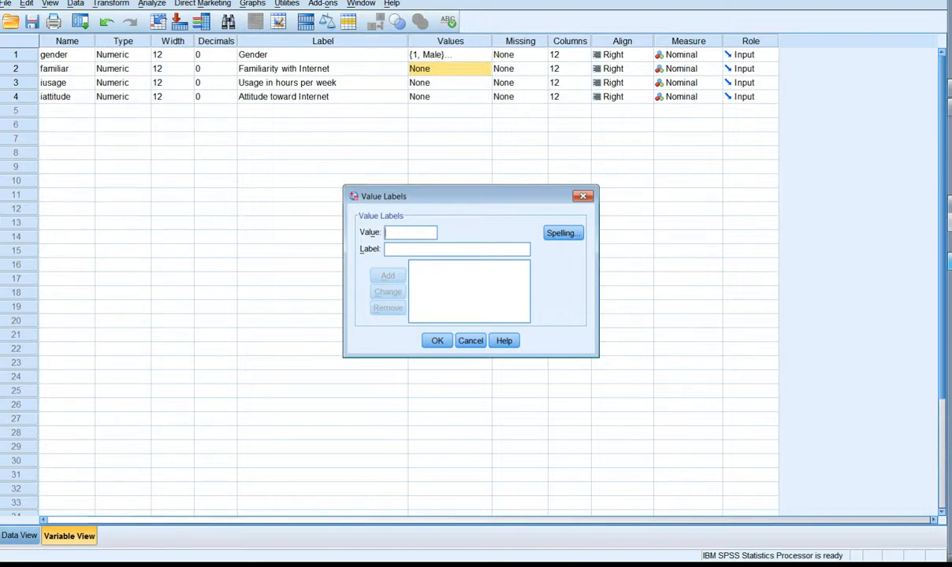
type("1")
key("Tab")
type("Not familiar")
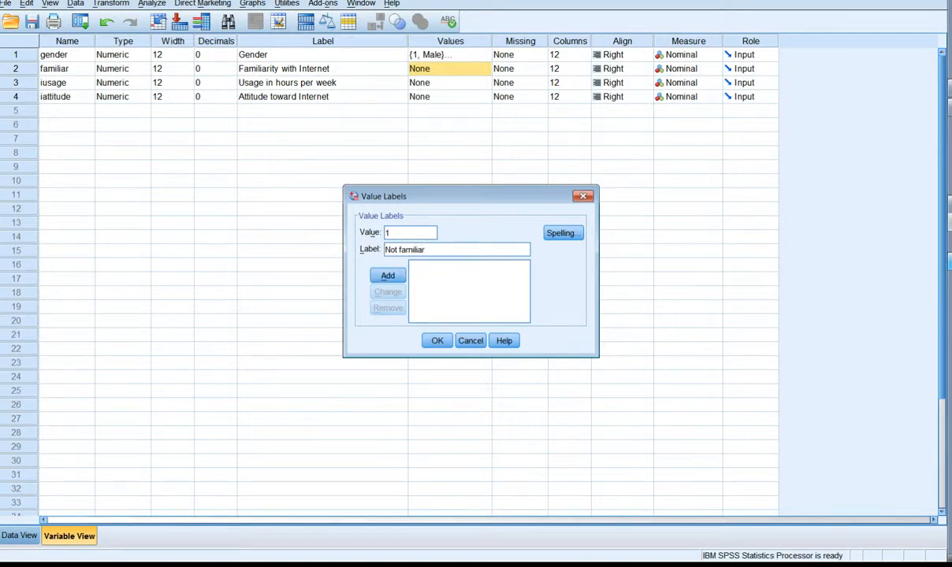
key("Return")
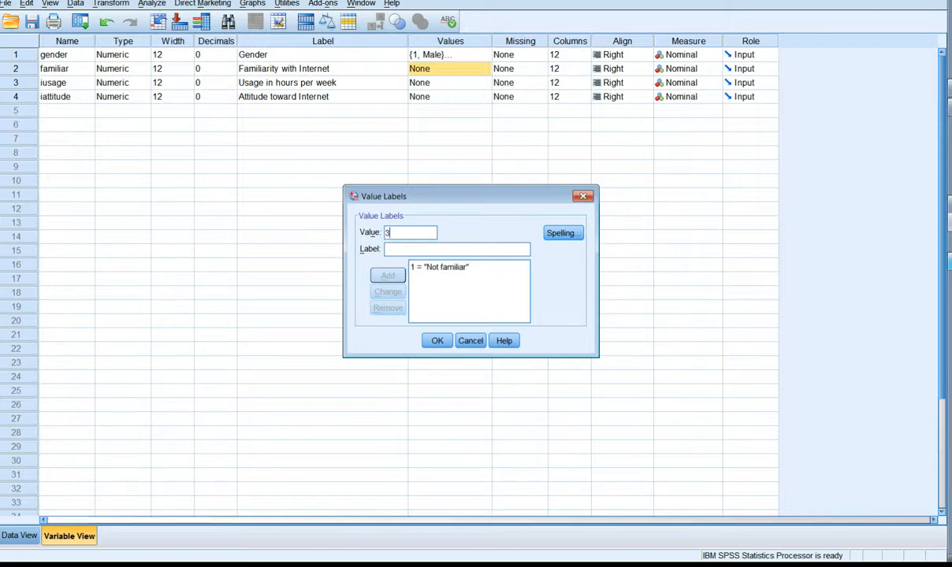
- Add the value labels 4 = "Neutral" and 7 = "Very familiar" for the familiar variable
type("4")
key("Tab")
type("Neutral")
key("Return")
type("7")
key("Tab")
type("Very")
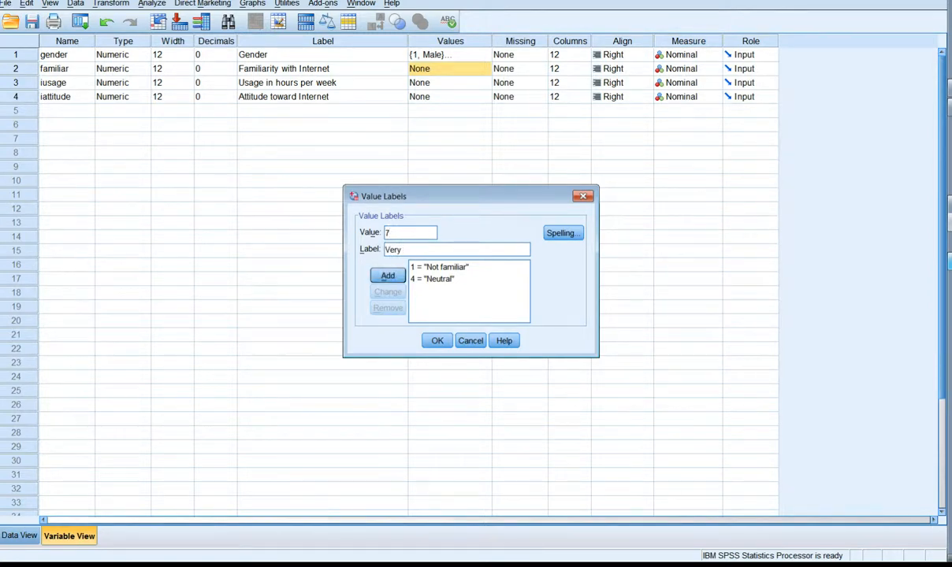
type(" Familiar")
key("Return")
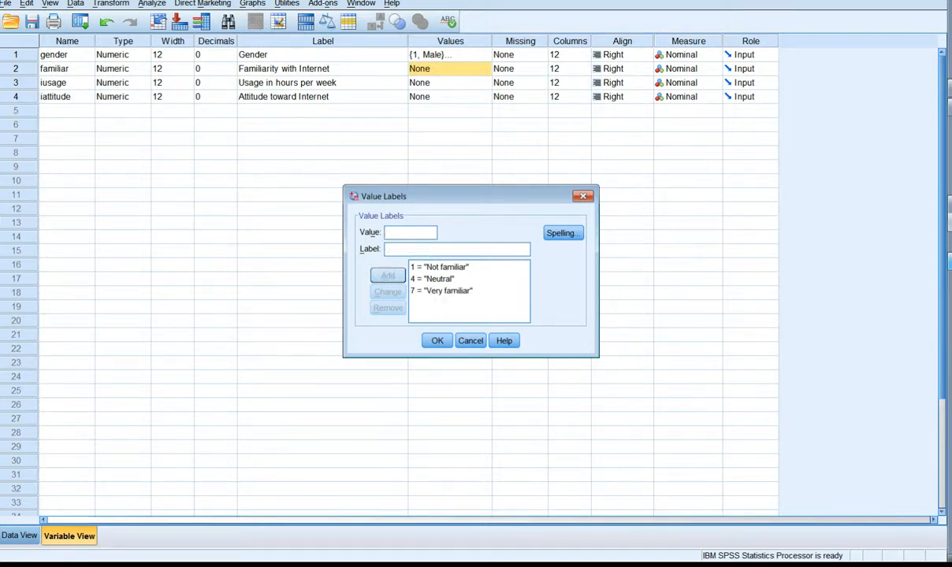
- Remove the familiar variable's label for value 4 and add 4 = "Somewhat familiar" in its place
left_click(440, 279)
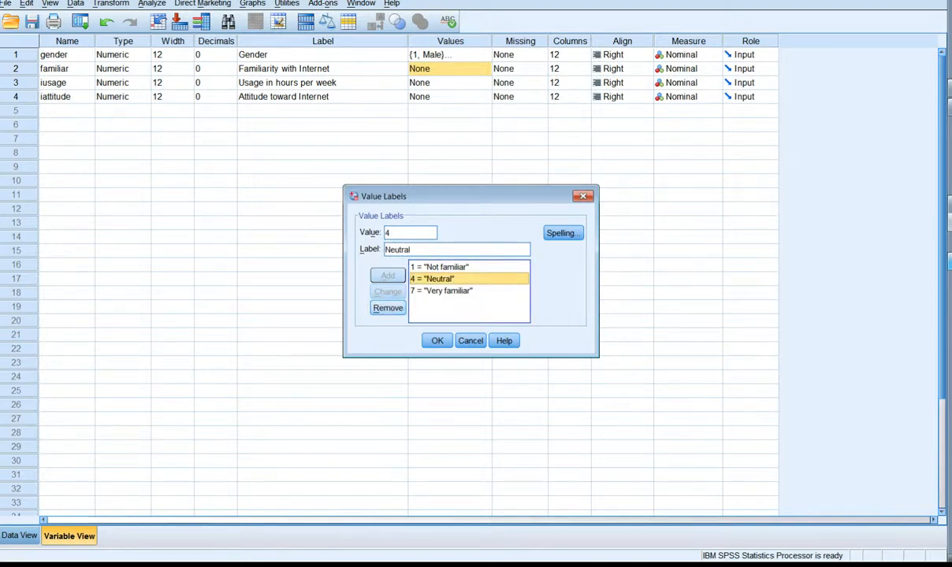
left_click(388, 307)
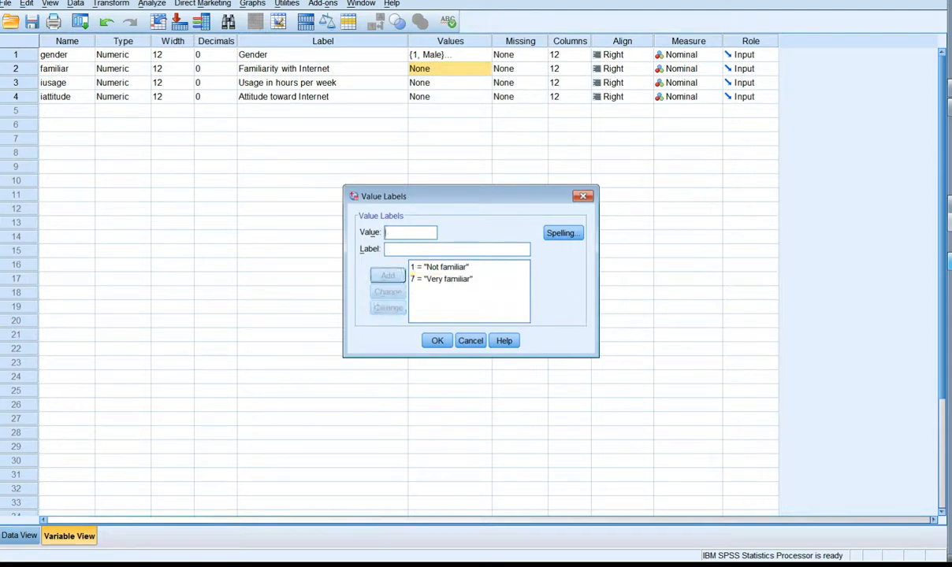
type("4")
left_click(387, 249)
type("Som")
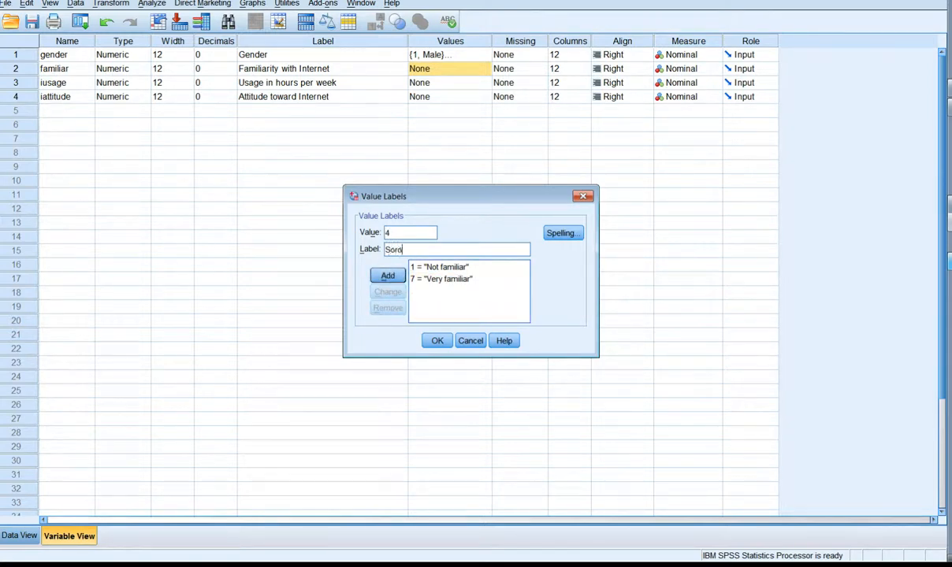
type("ewhat familiar")
left_click(388, 276)
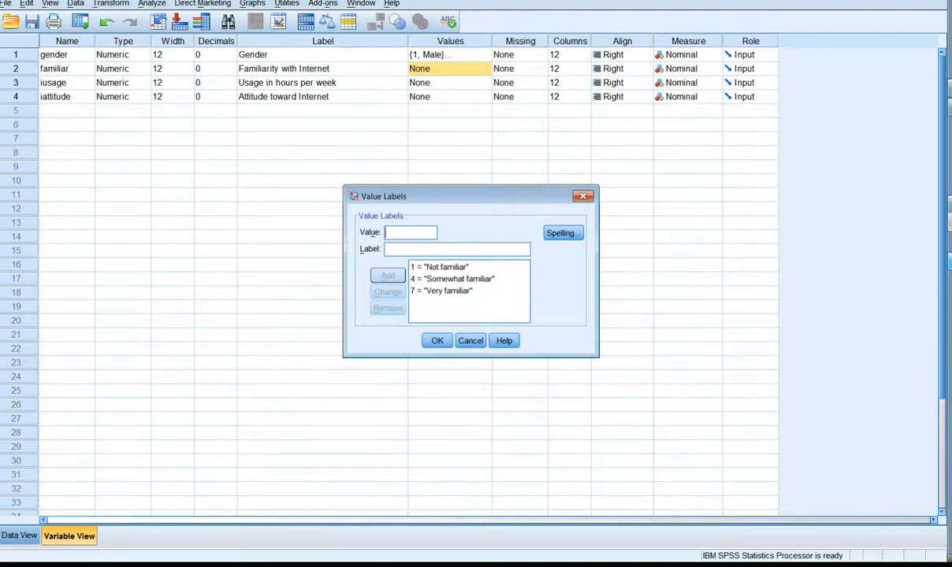
- Accept the familiar variable's value labels and widen the Values column further
left_click(442, 291)
key("Return")
left_click_drag(492, 41, 552, 41)
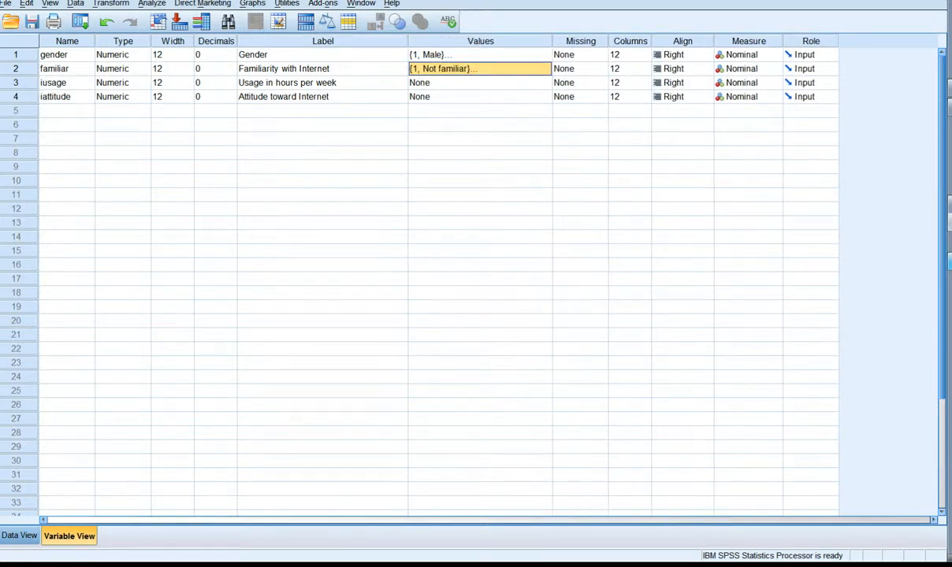
- Add the value label 1 = "Very negative" for the iattitude variable
left_click(480, 83)
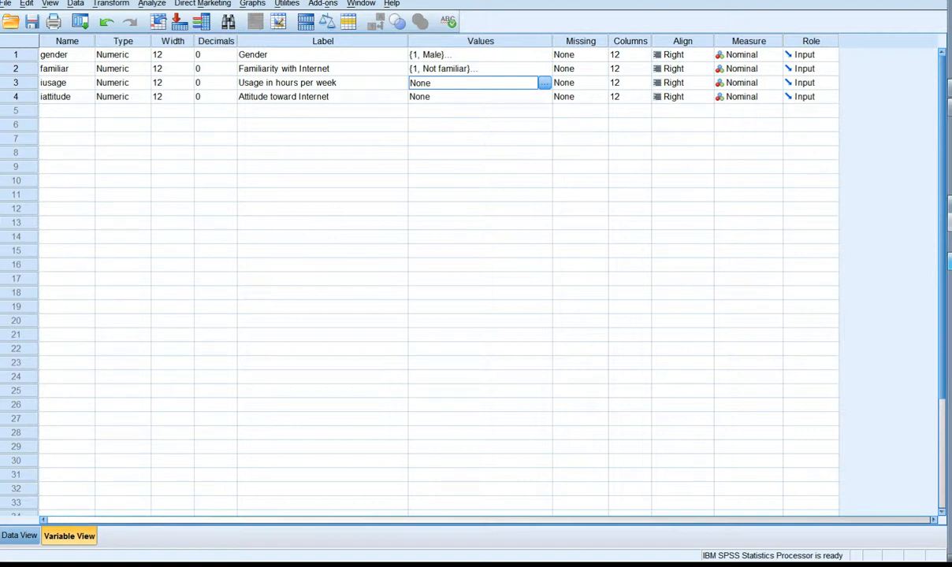
left_click(471, 97)
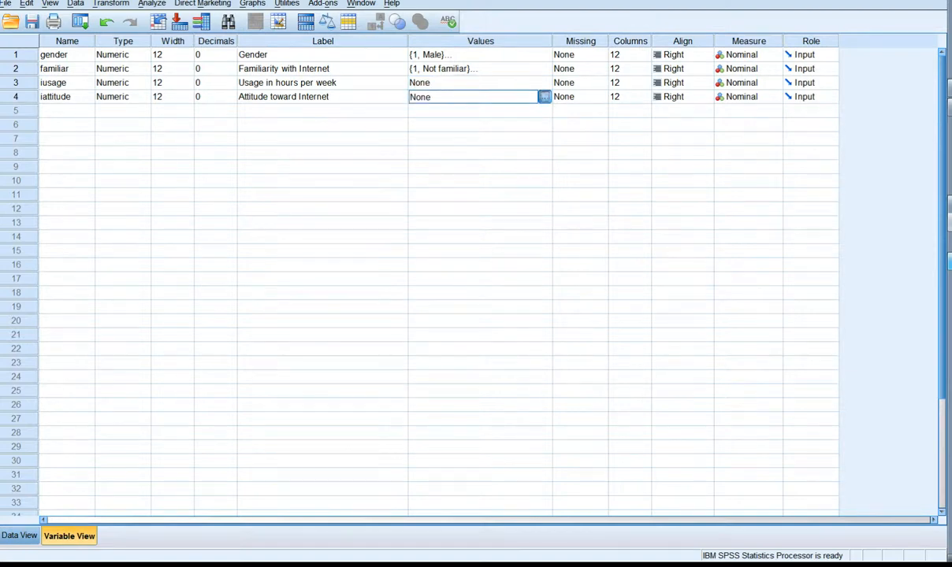
left_click(544, 97)
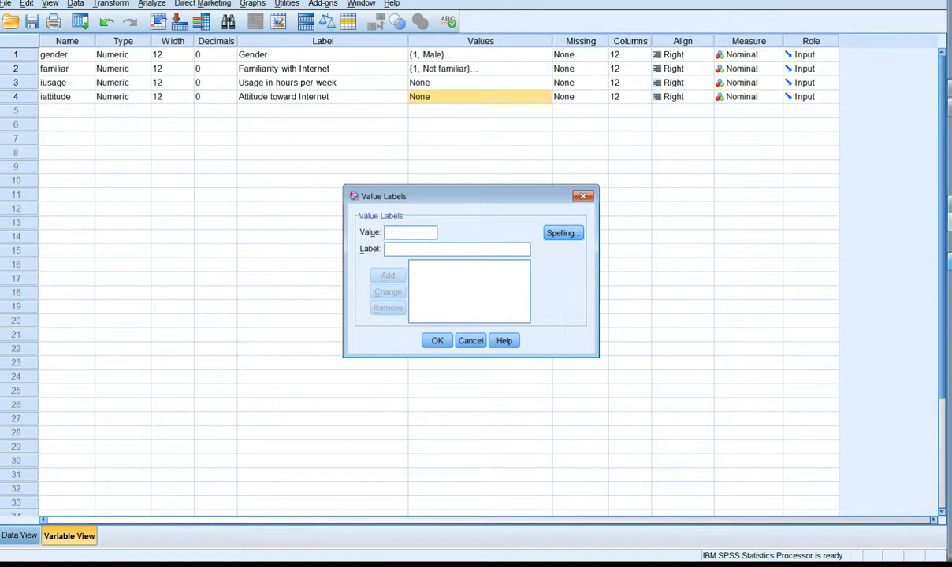
type("1")
left_click(387, 249)
type("Ver")
type("y negative")
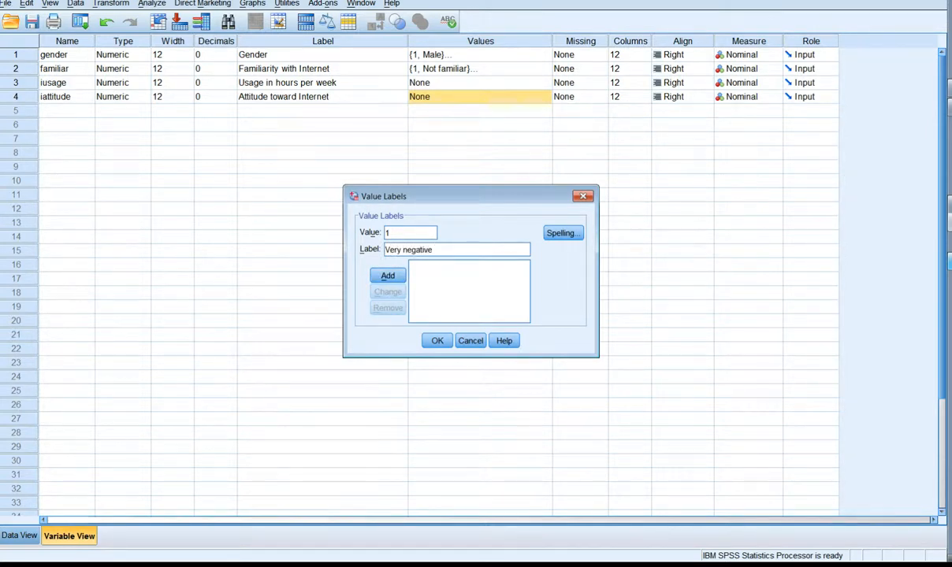
left_click(388, 276)
left_click(388, 276)
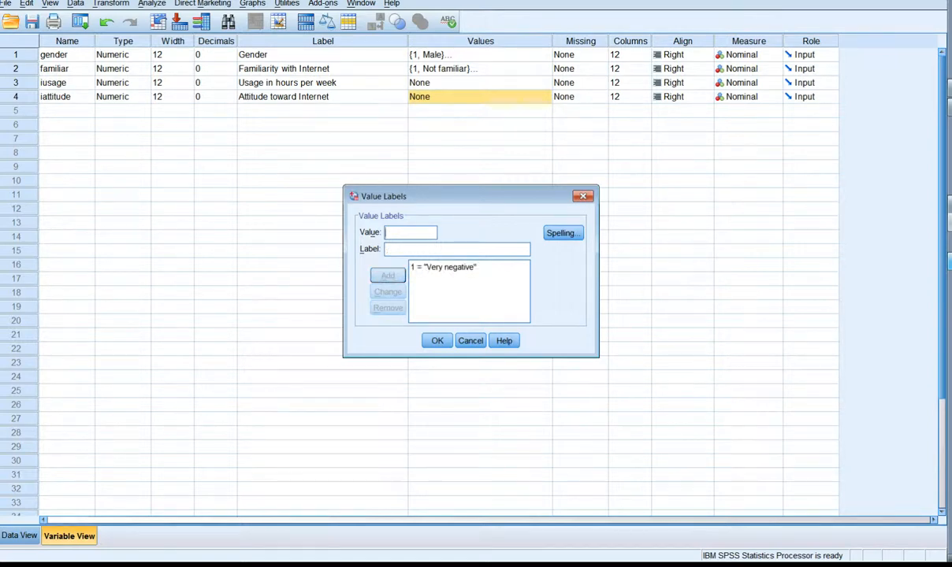
- Add the value label 7 = "Very positive" for the iattitude variable and accept its labels
type("7")
key("Tab")
type("Very positive")
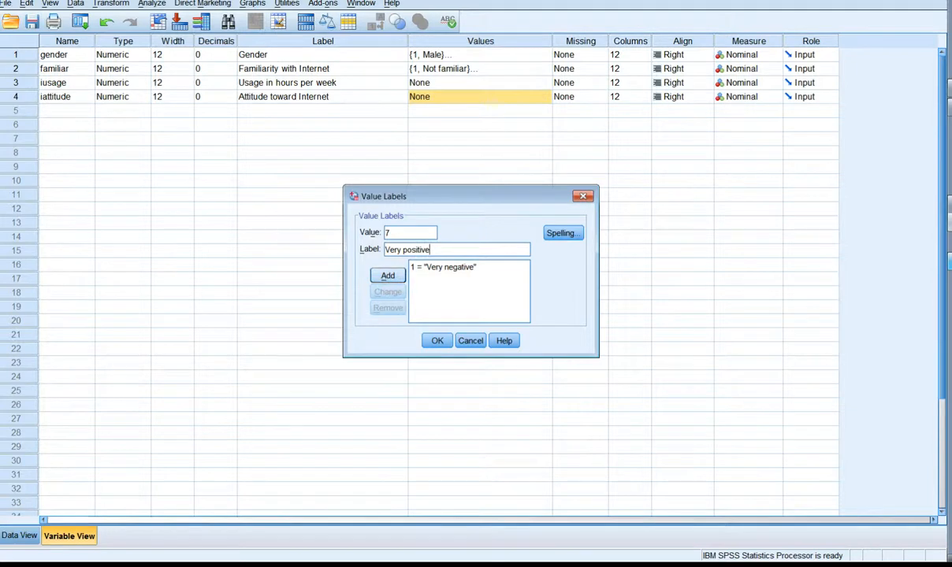
key("Return")
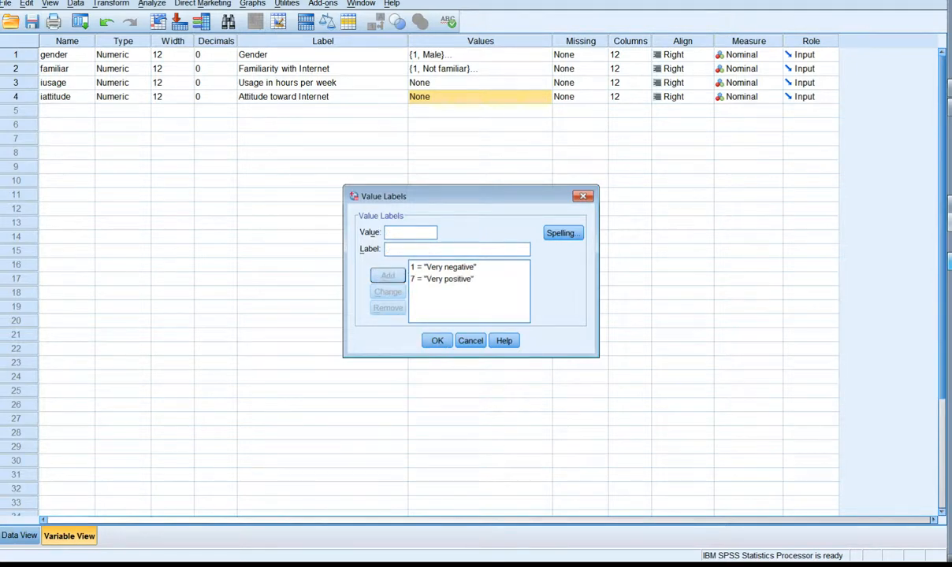
key("Return")
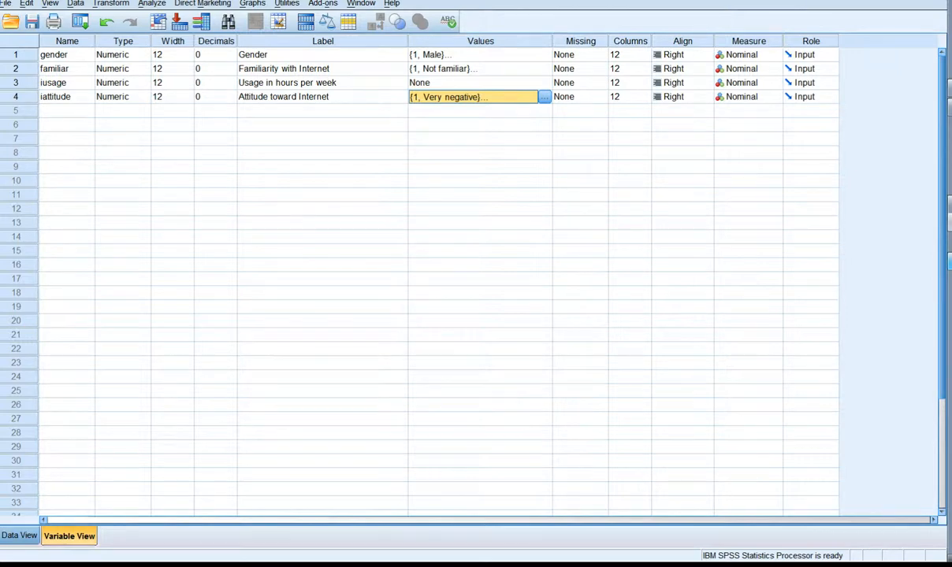
- Check the imported data values and save the dataset to the Desktop as Internet in SPSS Statistics (*.sav) format
left_click(19, 536)
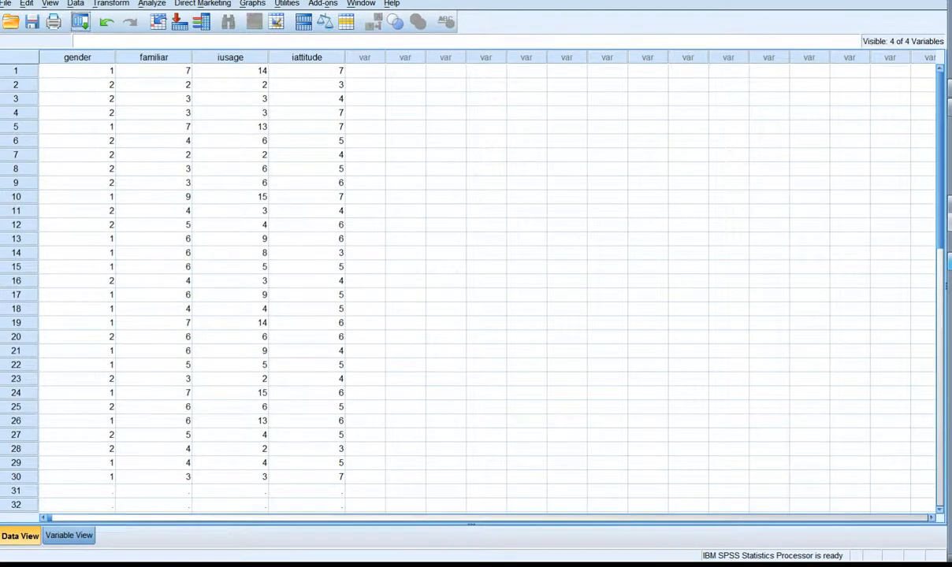
left_click(68, 536)
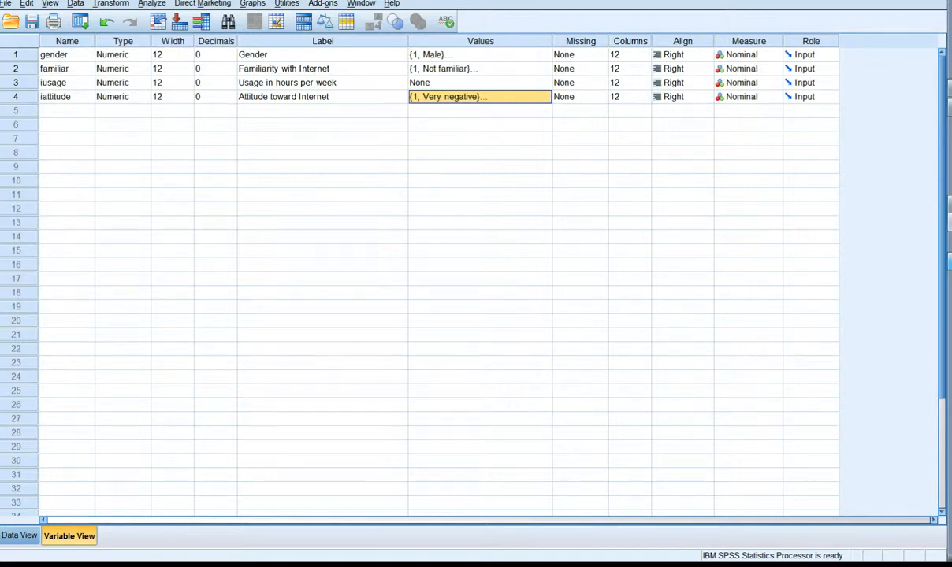
left_click(31, 21)
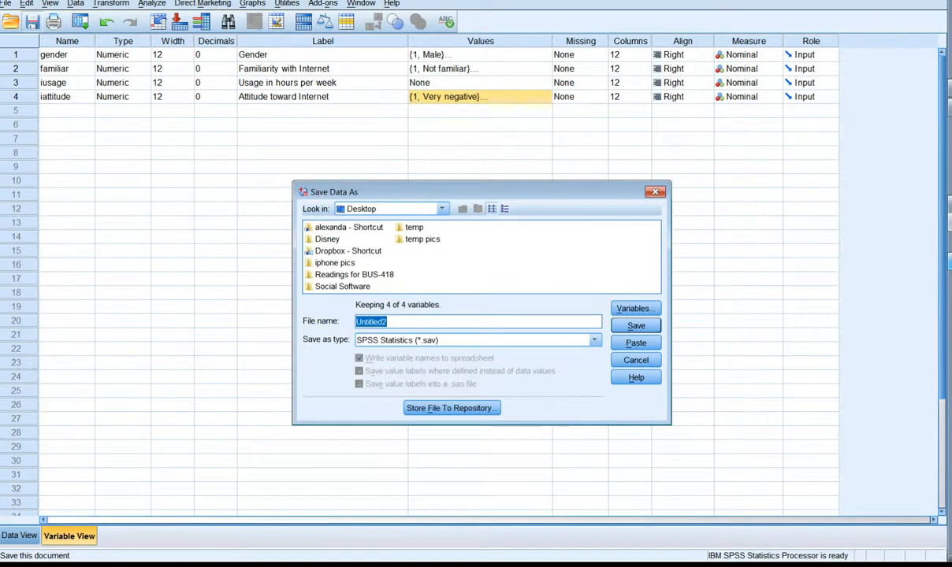
type("Internet")
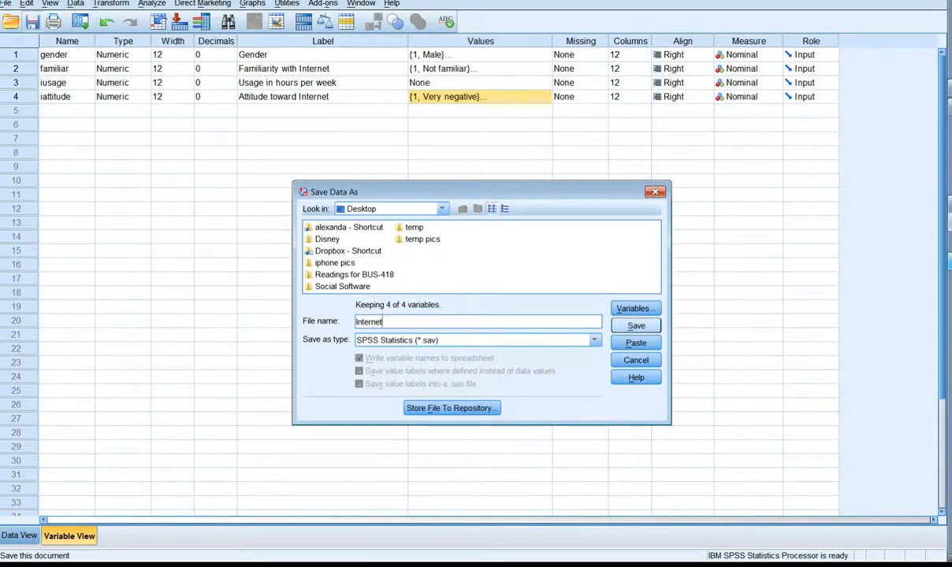
key("Return")
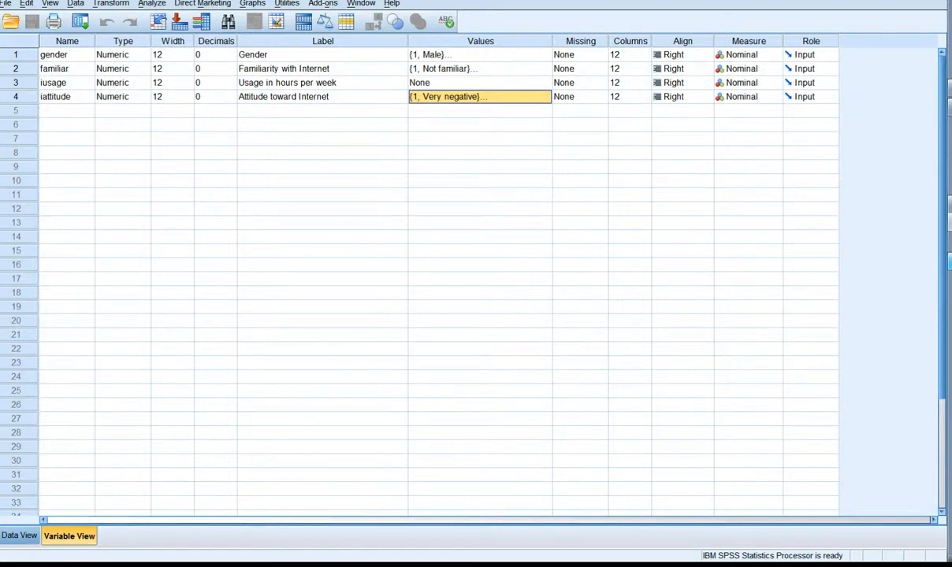
left_click(152, 4)
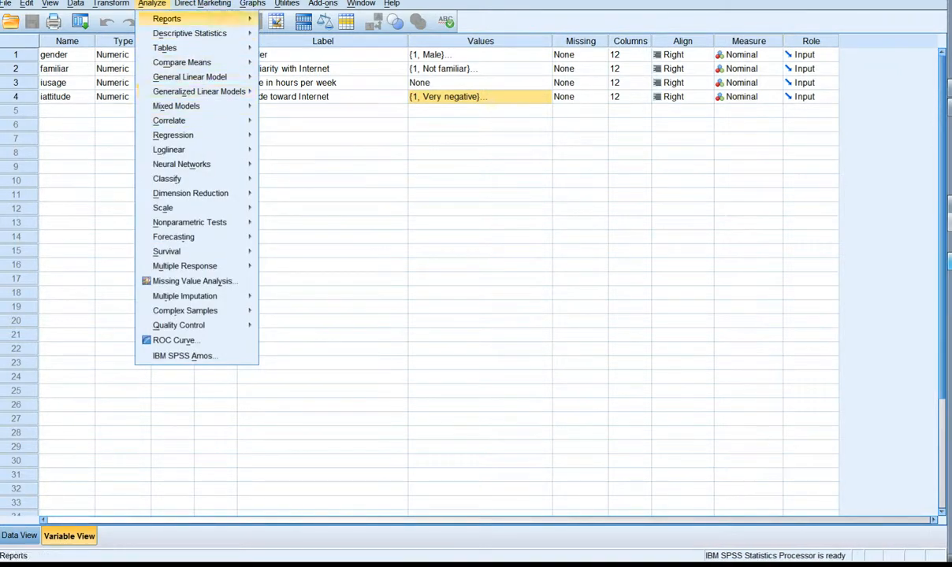
mouse_move(111, 4)
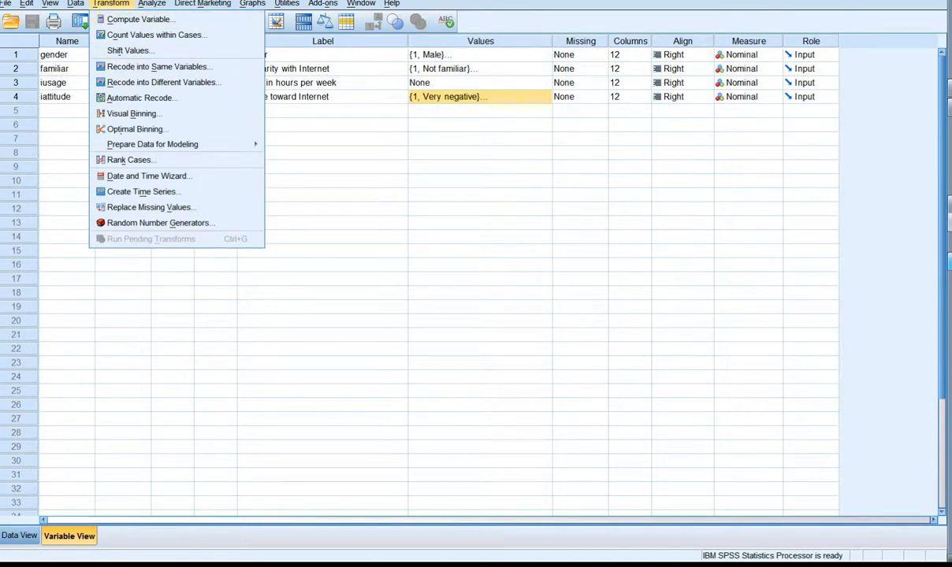
mouse_move(75, 4)
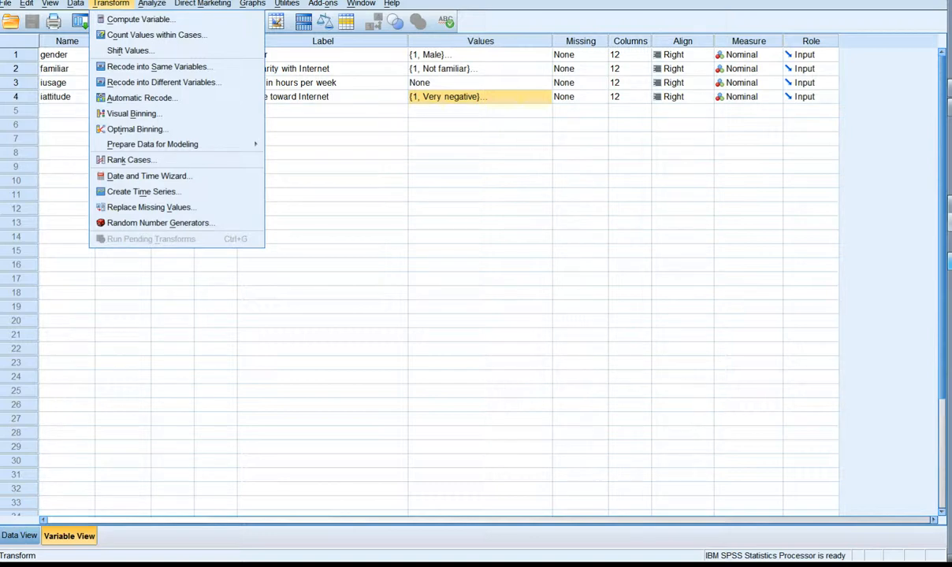
mouse_move(151, 4)
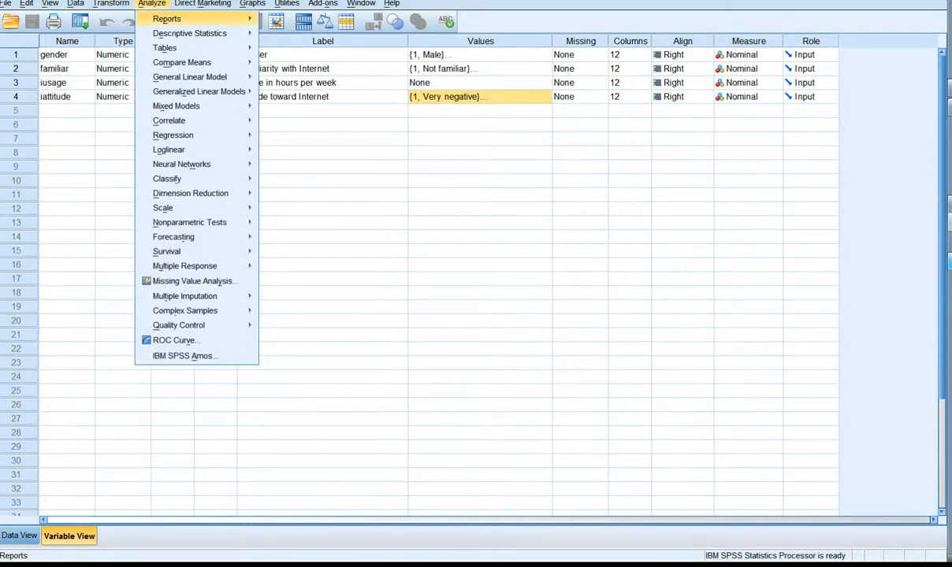
mouse_move(190, 33)
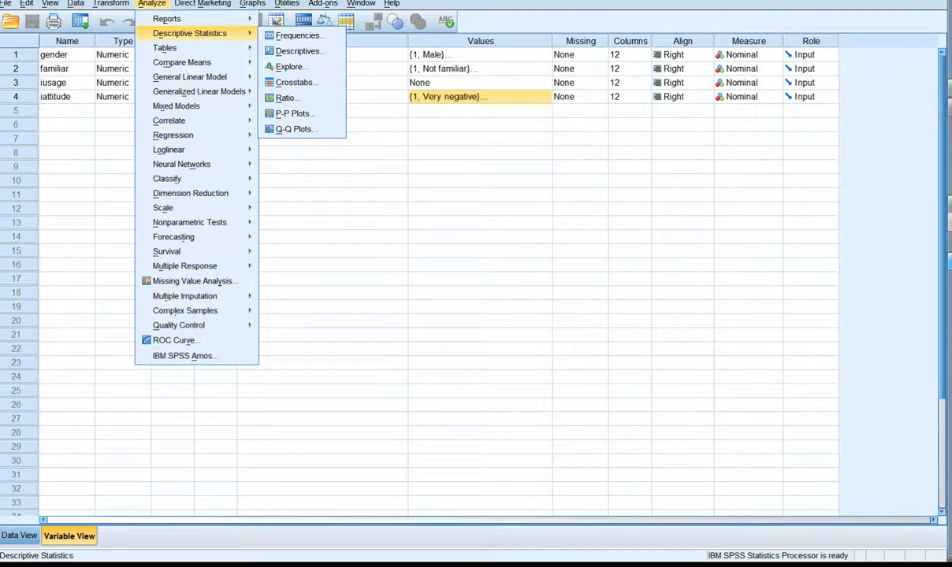
left_click(16, 56)
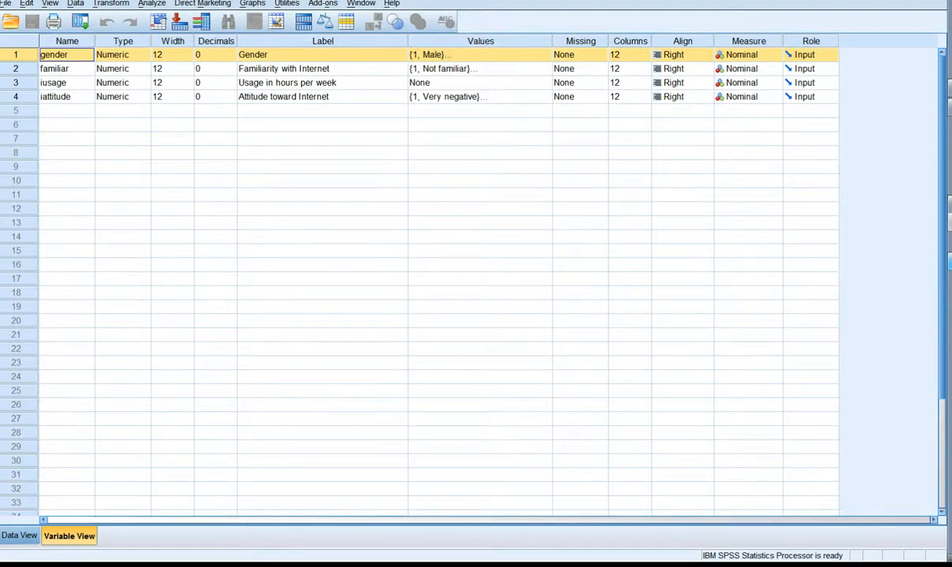
- Start a Frequencies analysis, add Gender as its variable, and enlarge the dialog
left_click(152, 4)
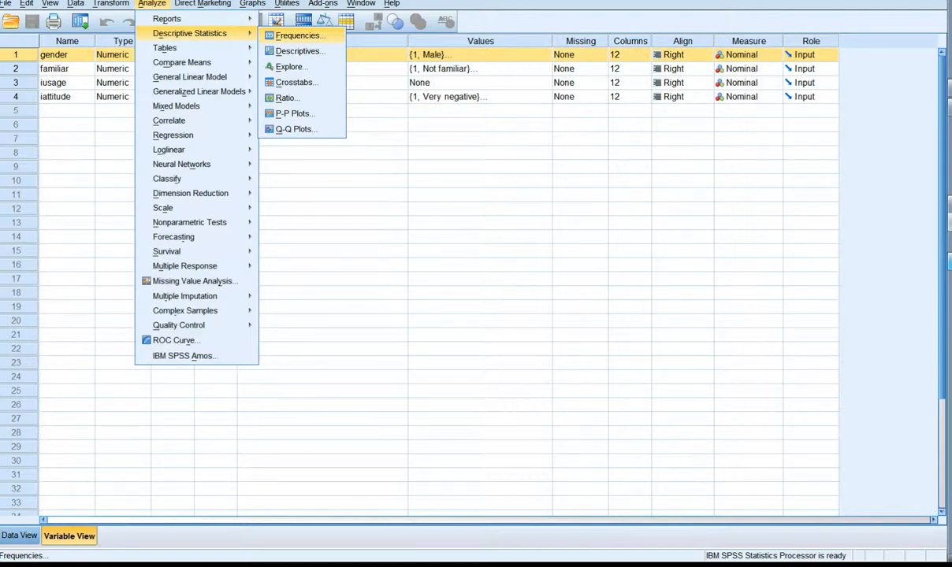
left_click(299, 35)
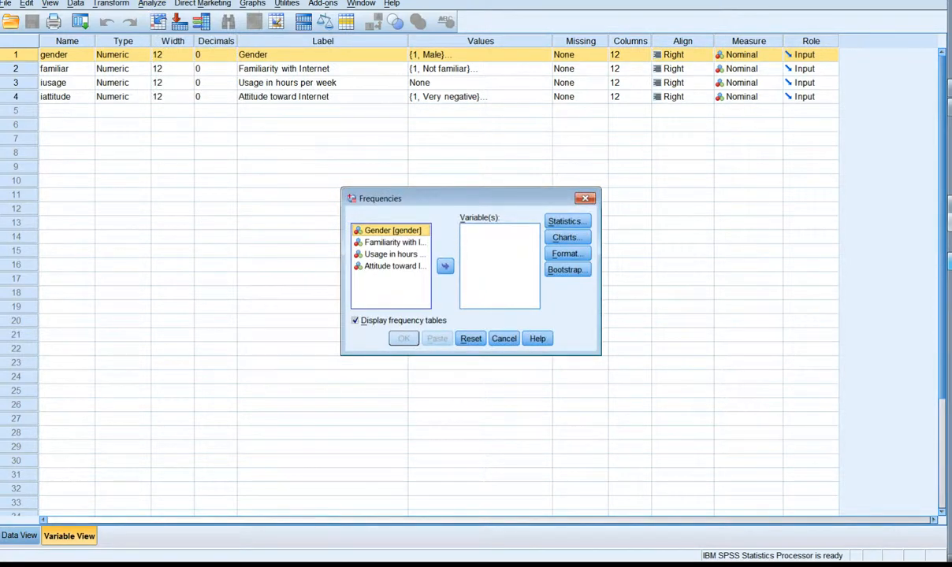
left_click(446, 266)
left_click_drag(465, 198, 436, 149)
left_click_drag(571, 306, 693, 430)
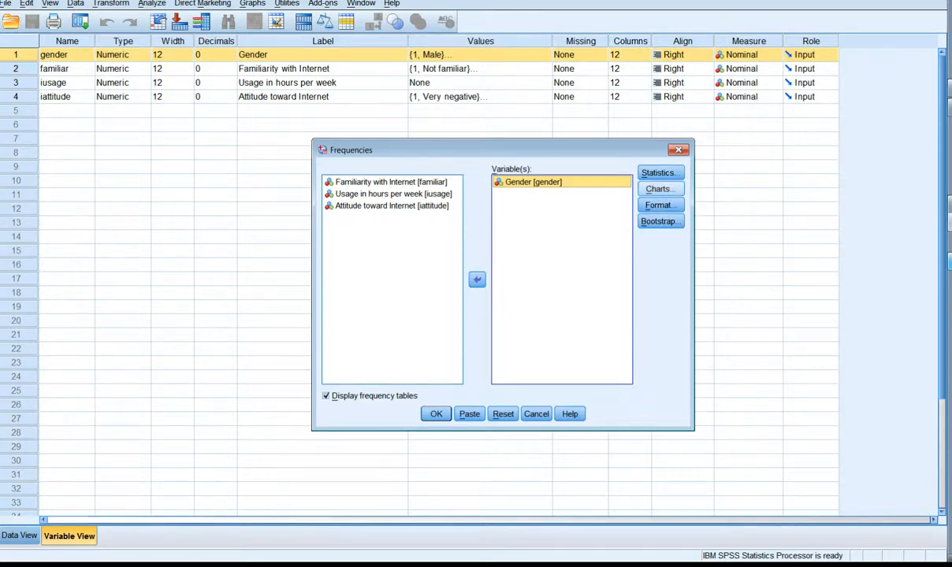
- Set the Frequencies chart type to pie charts with percentages as the chart values
left_click(661, 189)
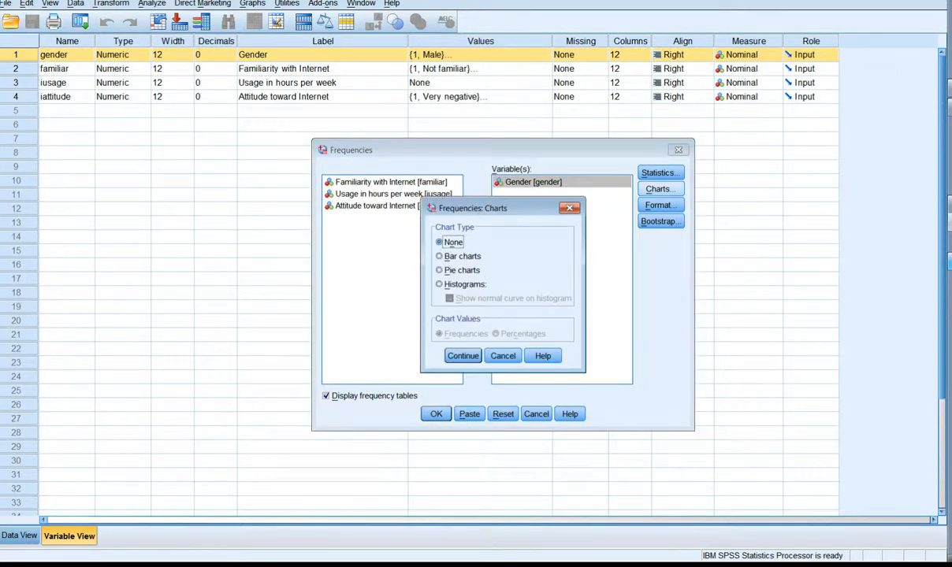
left_click(440, 271)
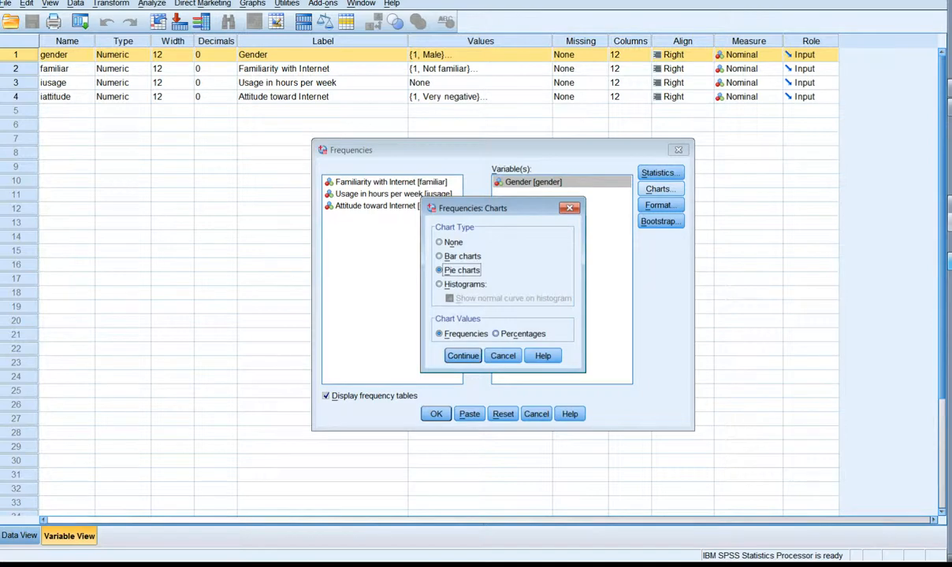
left_click(496, 334)
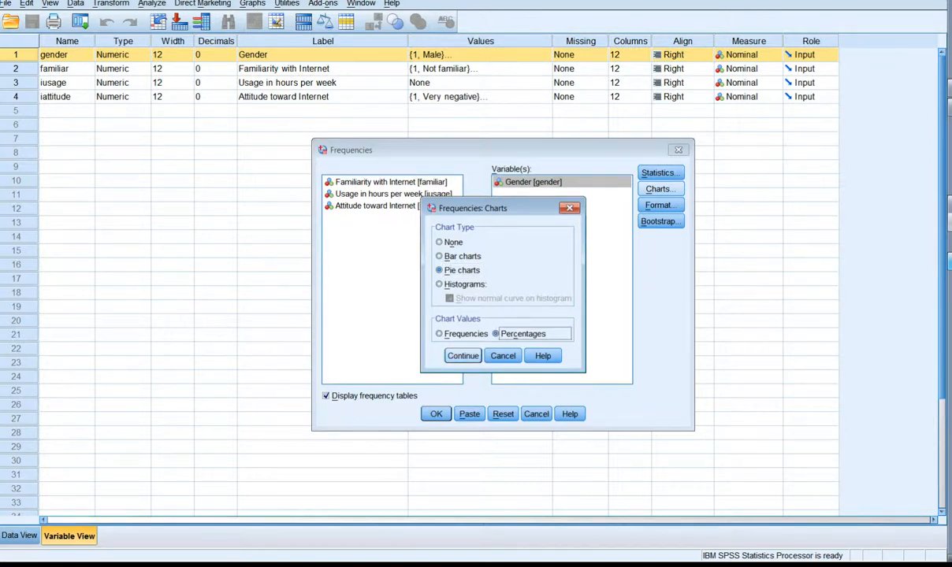
left_click(462, 356)
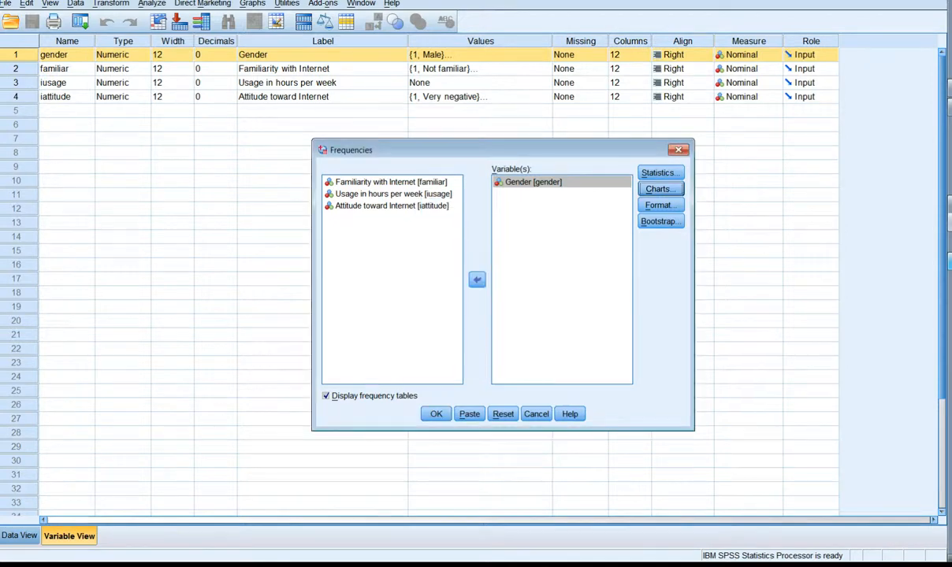
- Run the Gender Frequencies analysis without selecting any extra statistics, and review its tables and pie chart
left_click(661, 172)
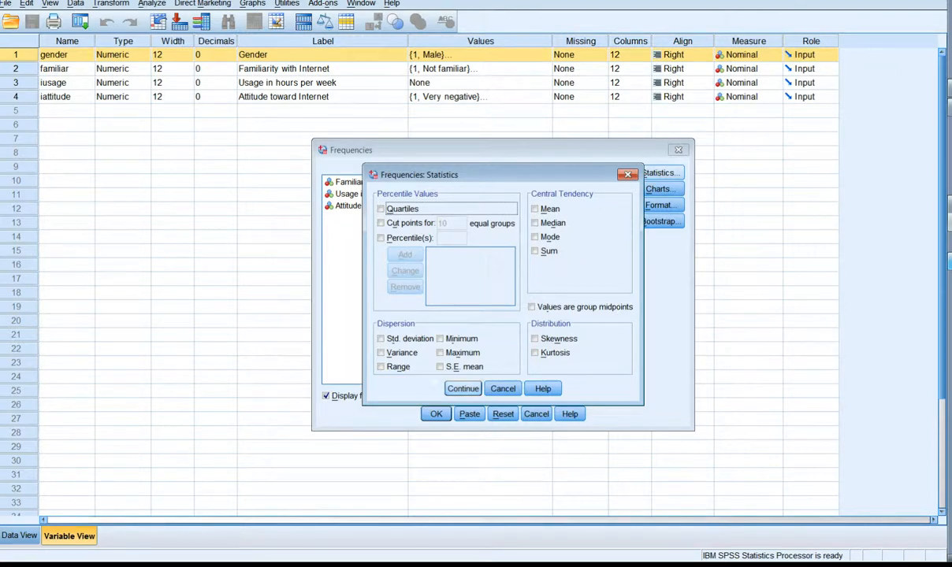
left_click(463, 388)
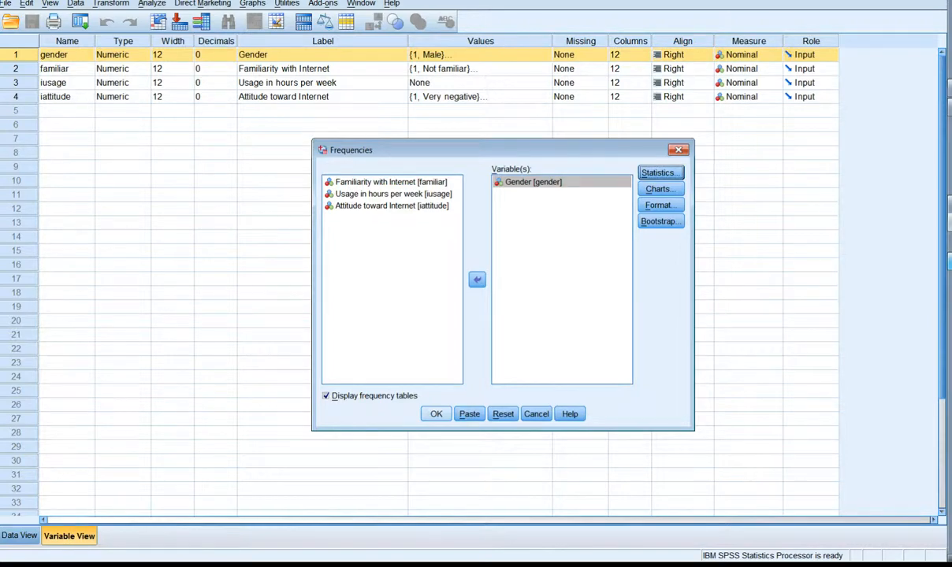
left_click(436, 414)
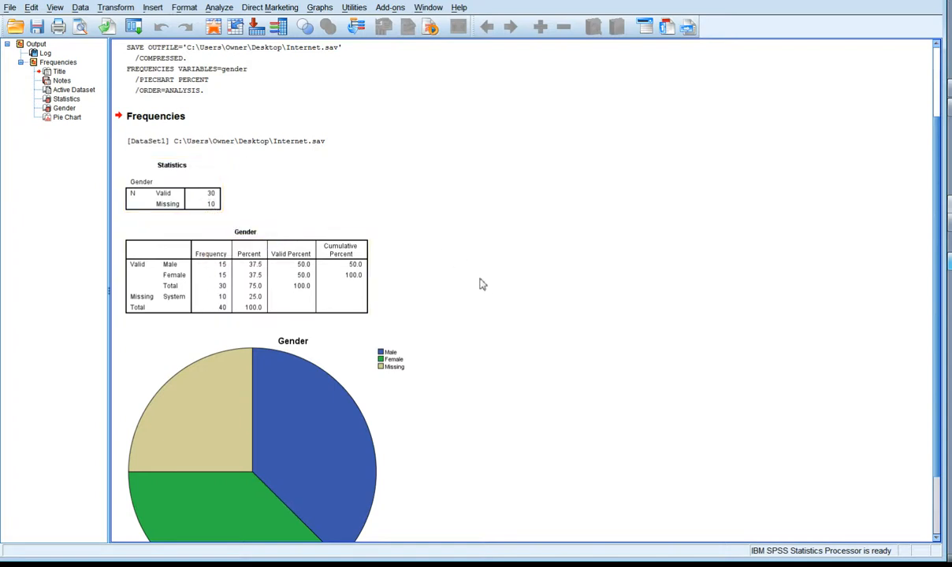
scroll(449, 336, "down", 2)
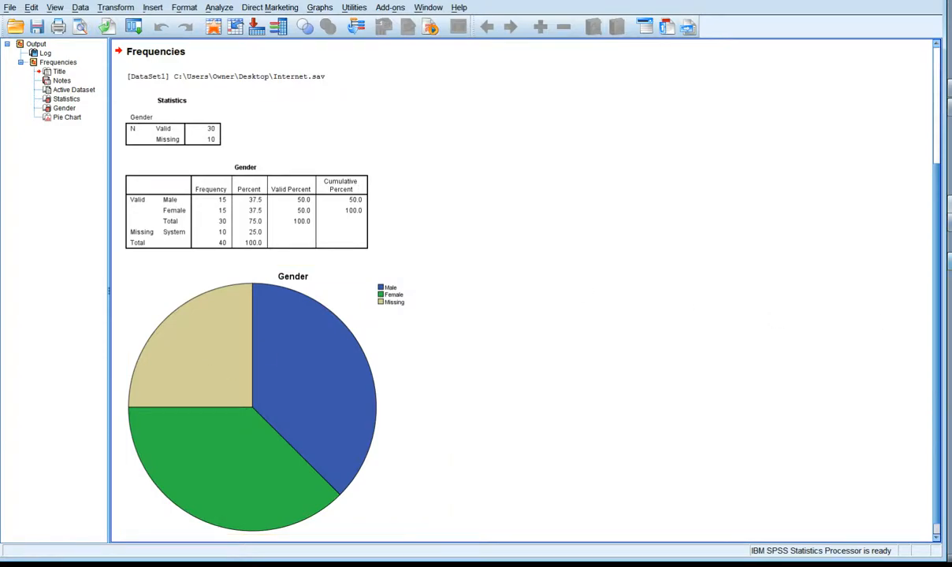
- Return to the dataset's data values and clear the empty cases 31 to 40
key("alt+Tab")
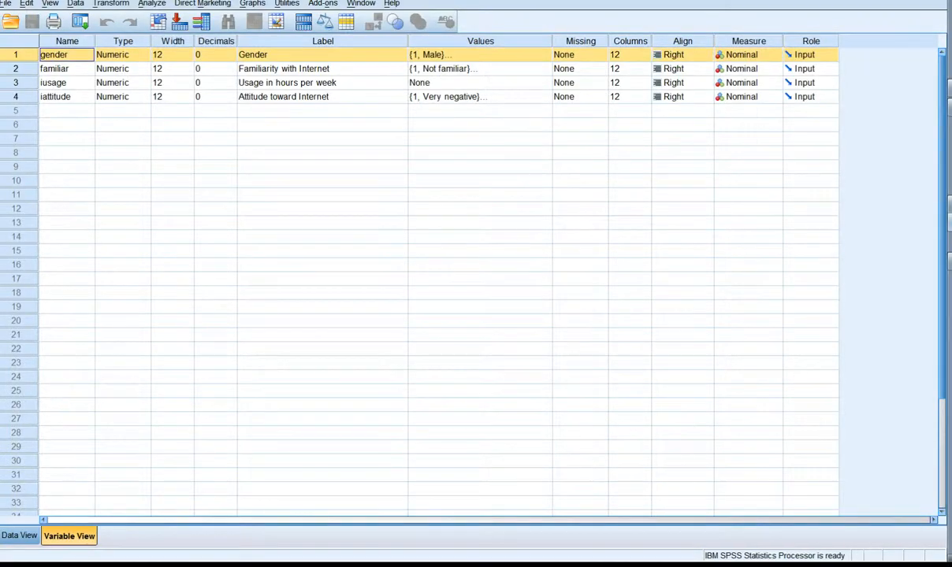
left_click(20, 536)
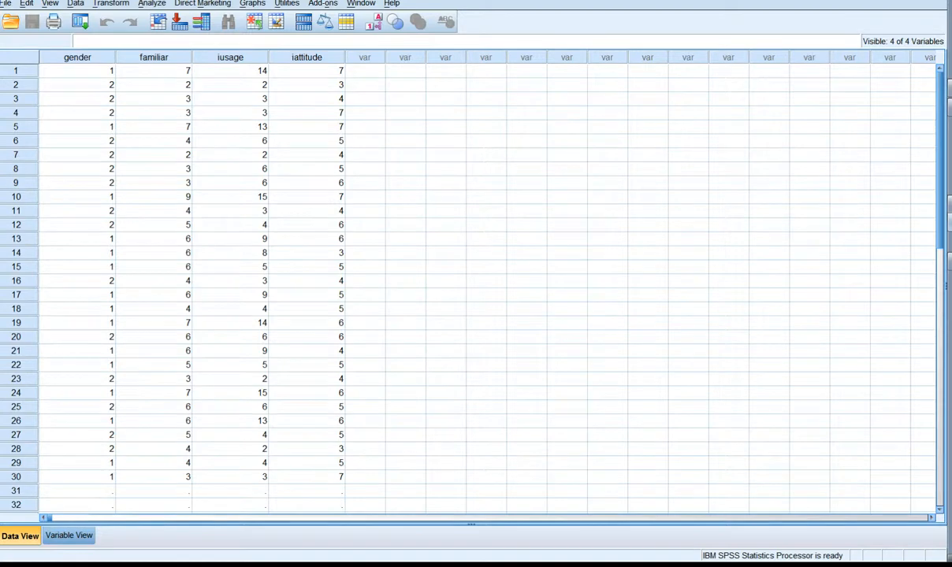
scroll(473, 283, "down", 8)
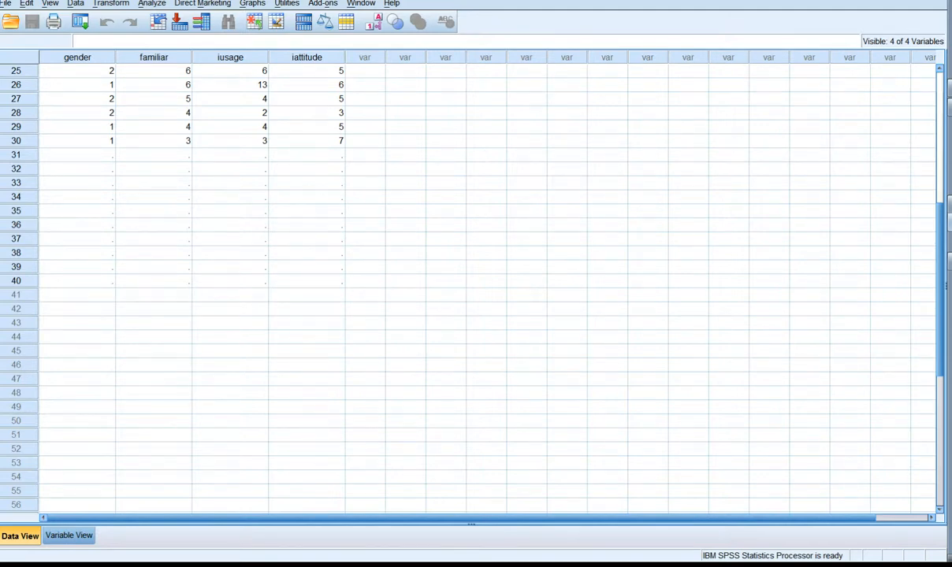
left_click(77, 156)
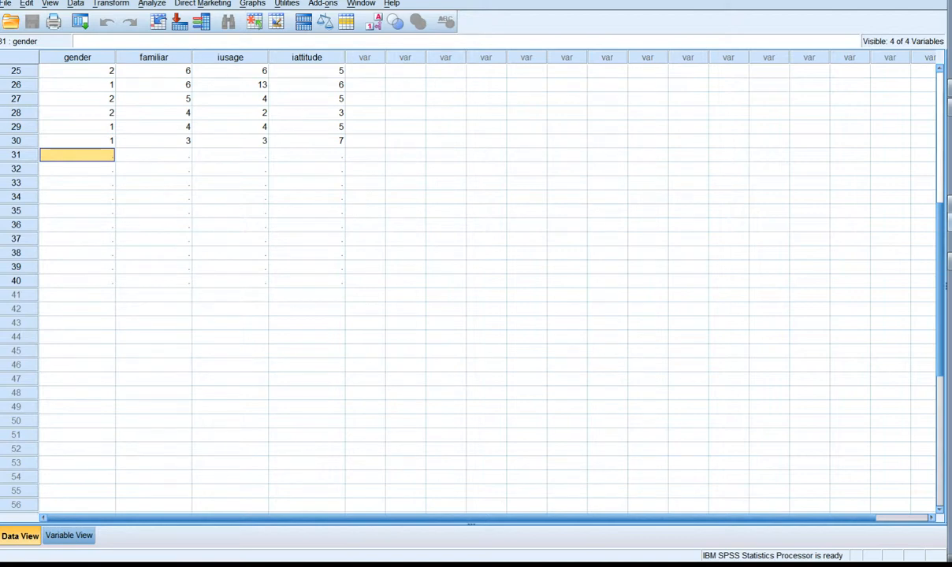
left_click(78, 323)
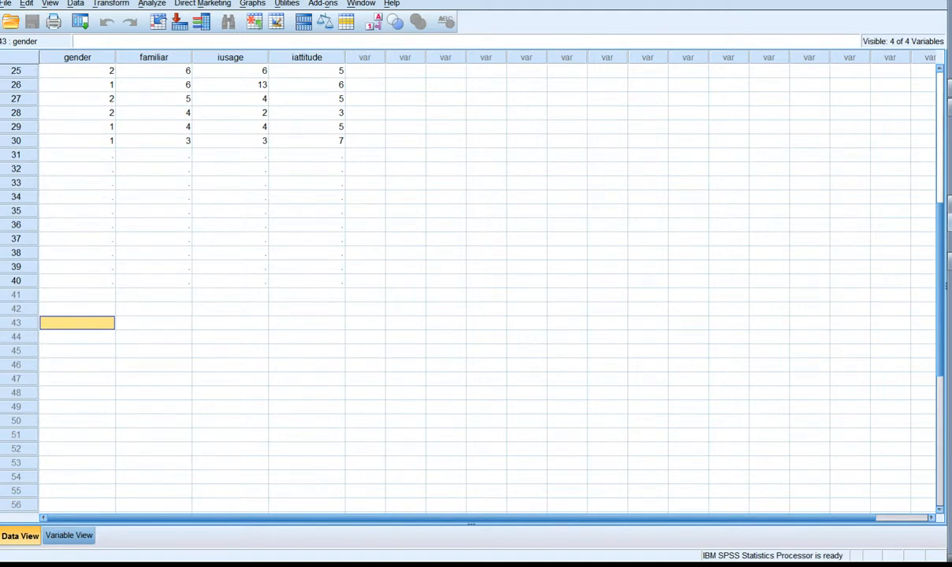
left_click_drag(15, 156, 16, 281)
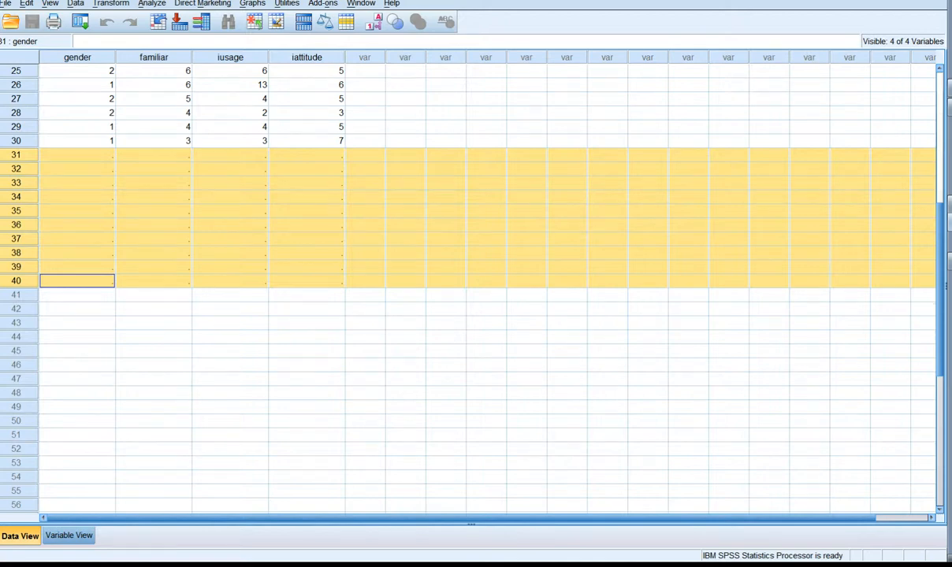
right_click(174, 202)
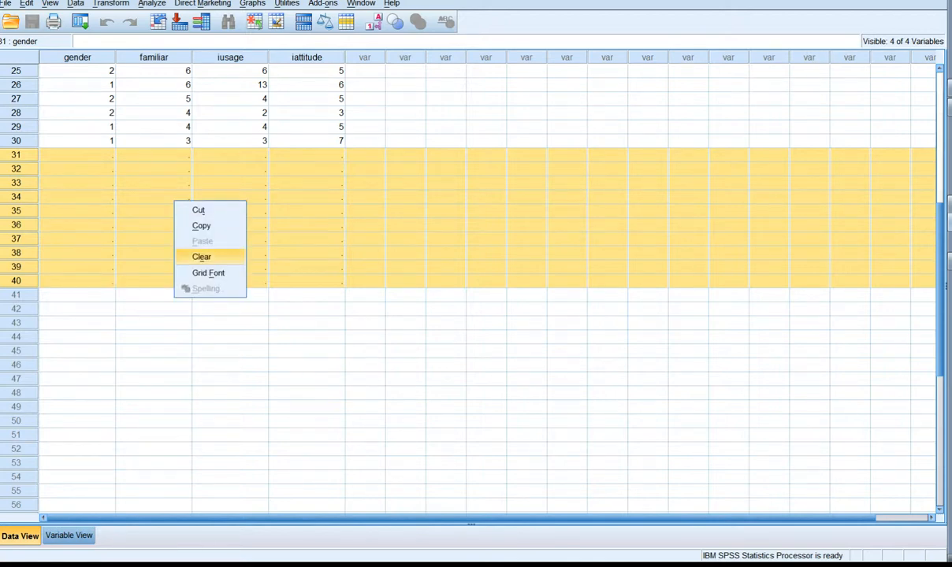
left_click(202, 257)
left_click(153, 282)
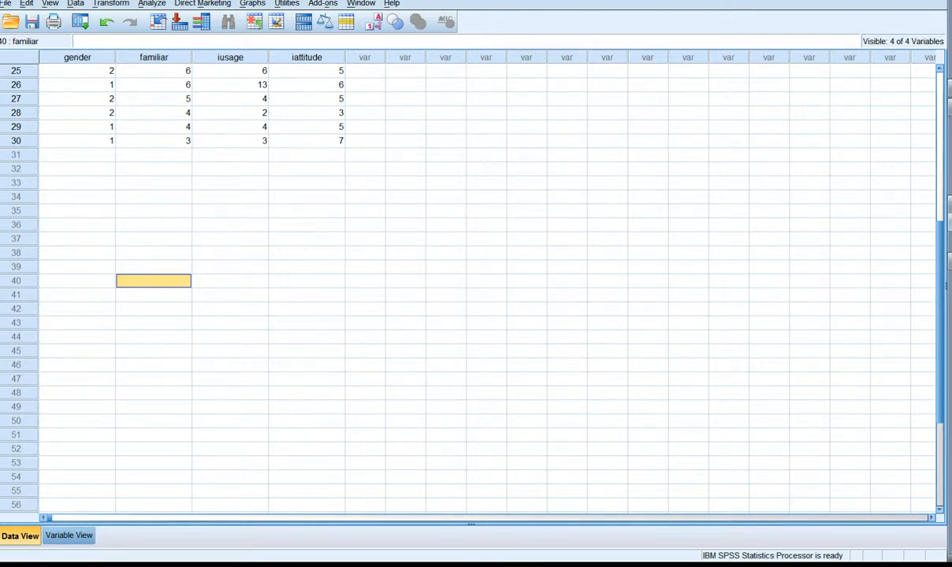
- Check the gender and familiar cells below case 30, and look over the full dataset
left_click(77, 155)
left_click(77, 169)
left_click(77, 183)
left_click(154, 183)
left_click(153, 168)
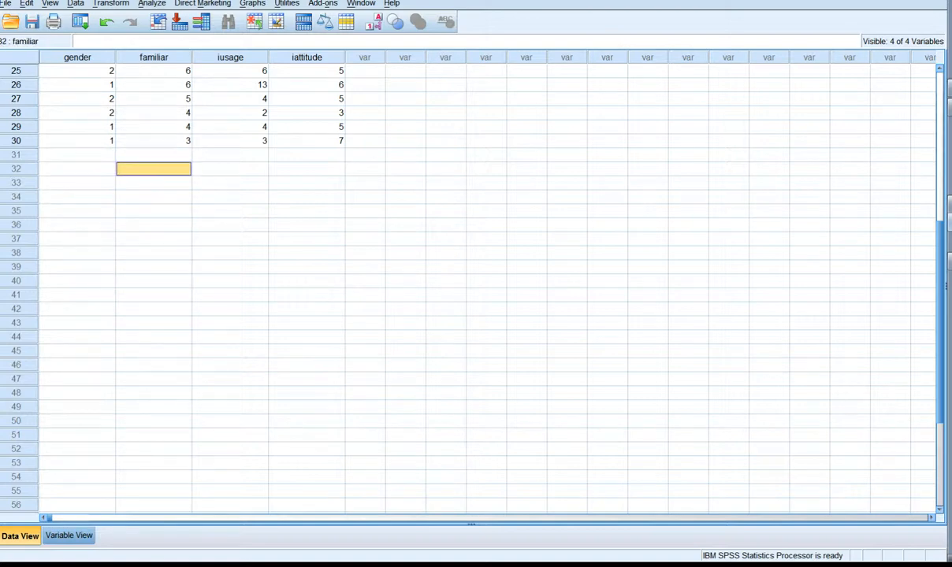
left_click(153, 155)
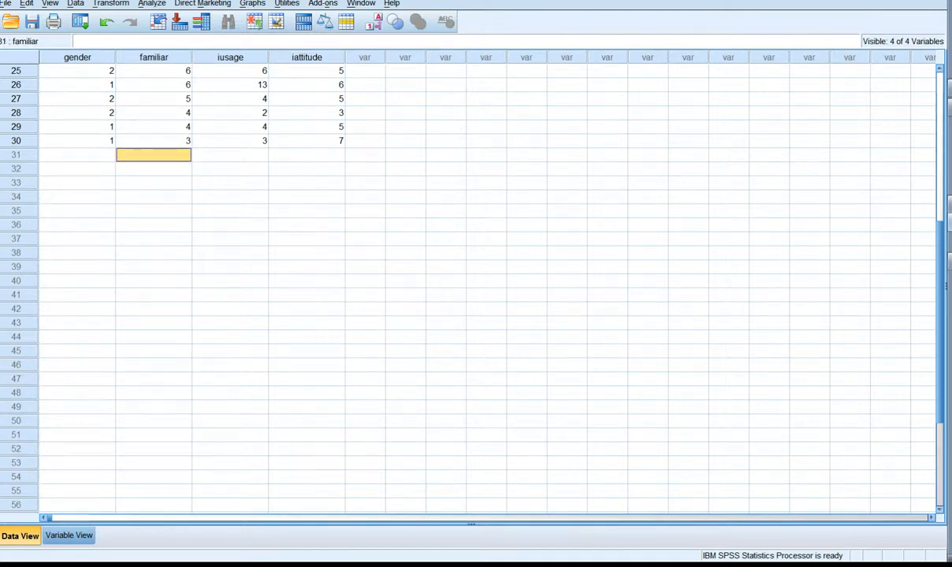
scroll(473, 284, "up", 8)
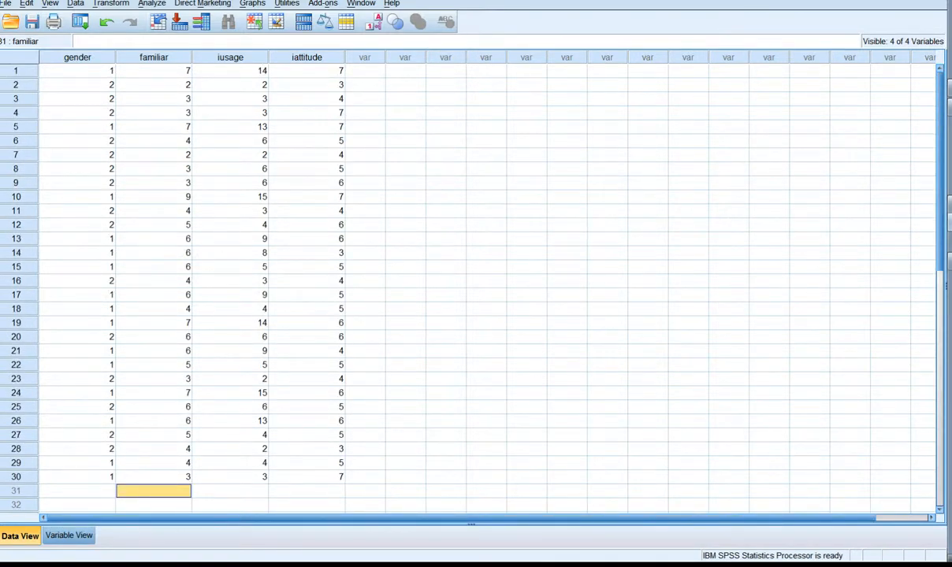
- Recall the recent Frequencies dialog and rerun it for Gender, keeping pie charts with percentages
left_click(152, 3)
mouse_move(189, 33)
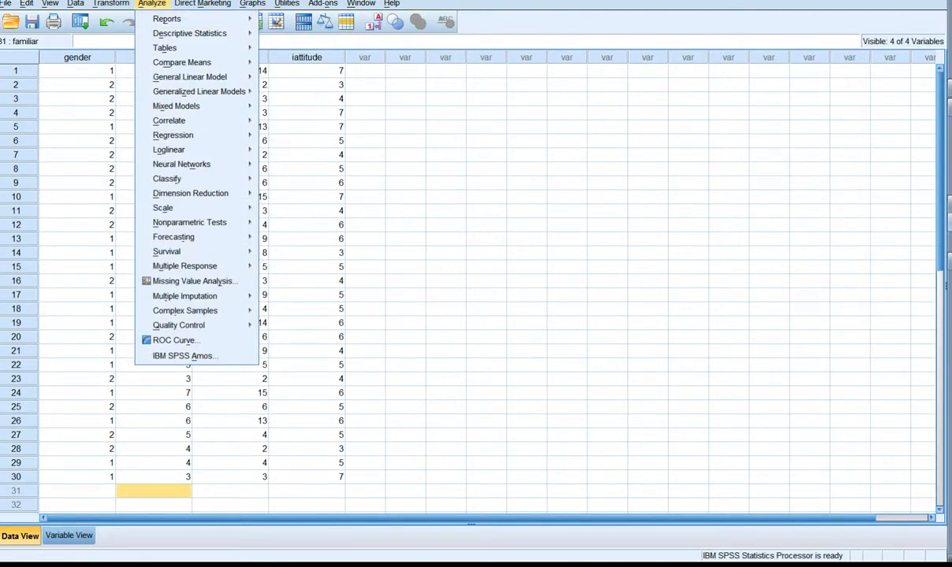
left_click(151, 3)
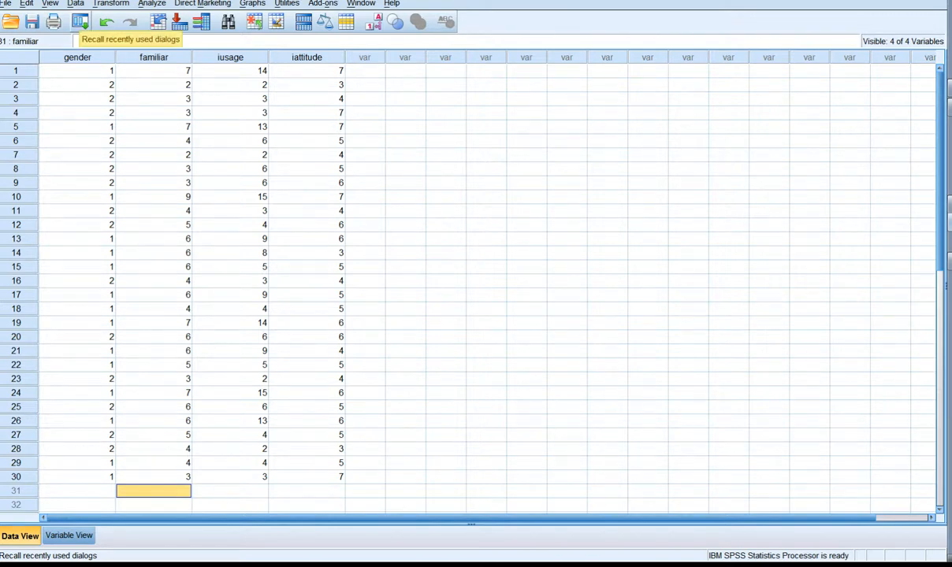
left_click(80, 21)
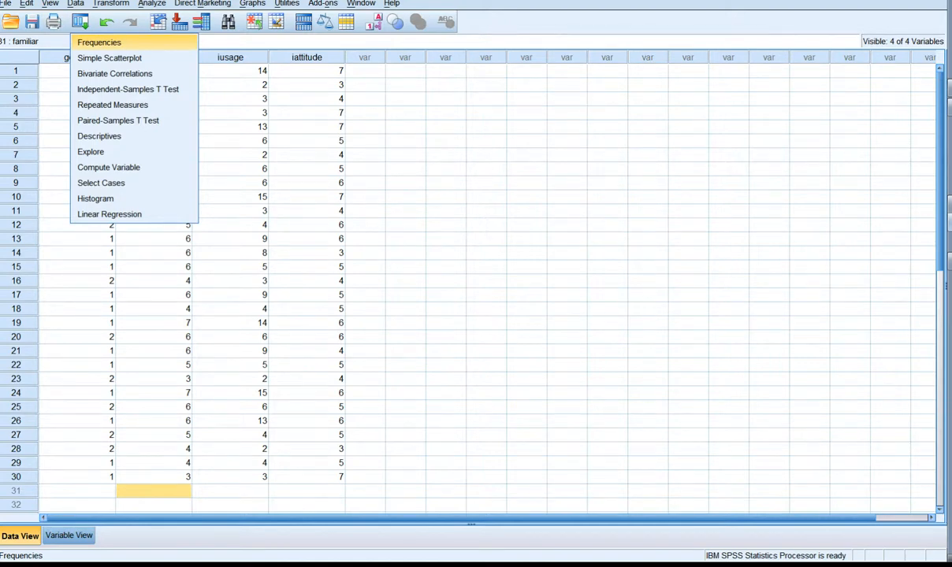
key("Return")
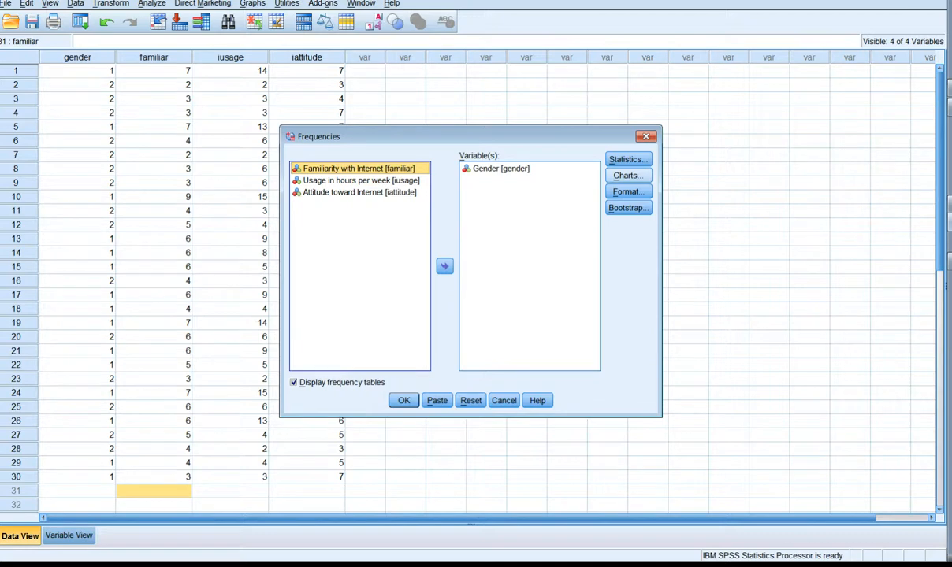
left_click(628, 176)
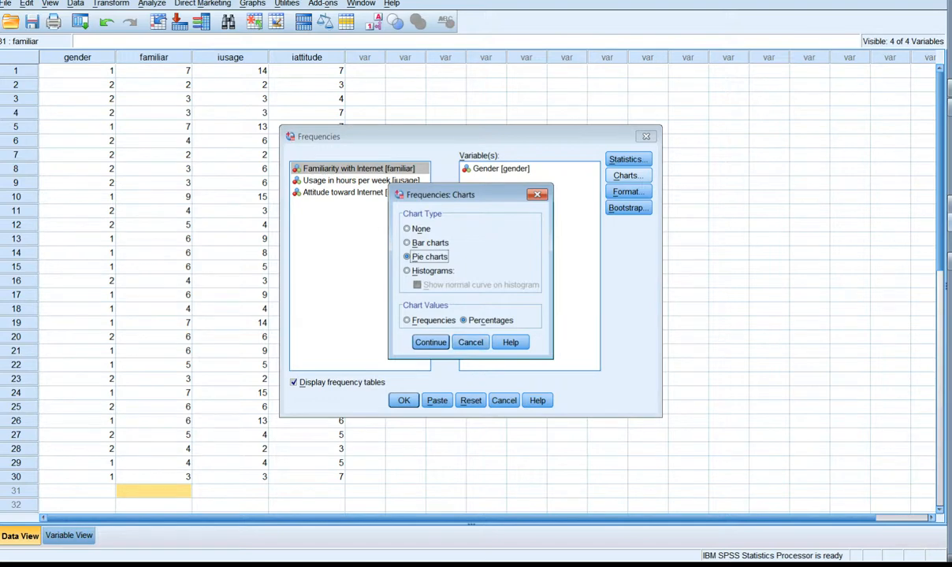
left_click(430, 342)
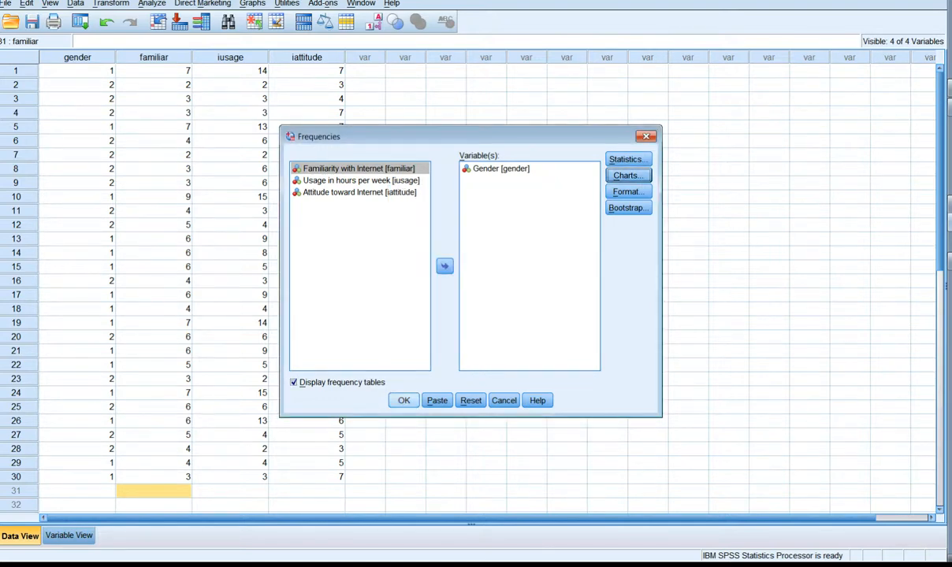
left_click(404, 400)
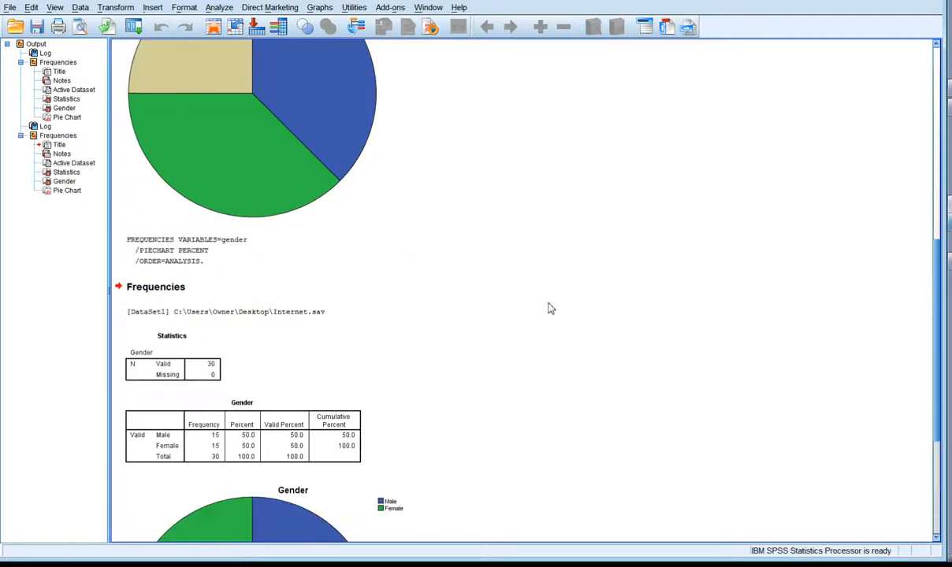
- Review the rerun Gender Frequencies output, including its Statistics table, frequency table and pie chart
scroll(541, 297, "down", 4)
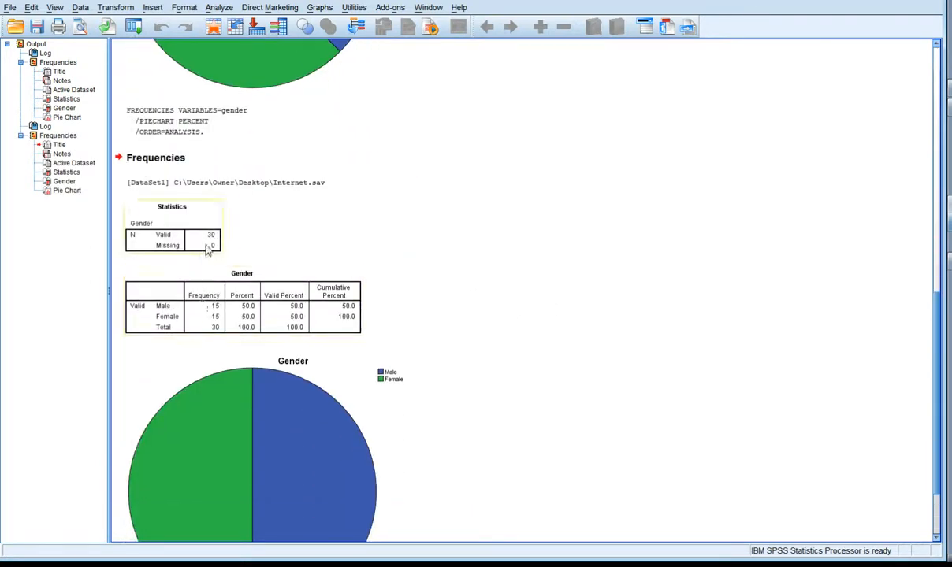
left_click(164, 237)
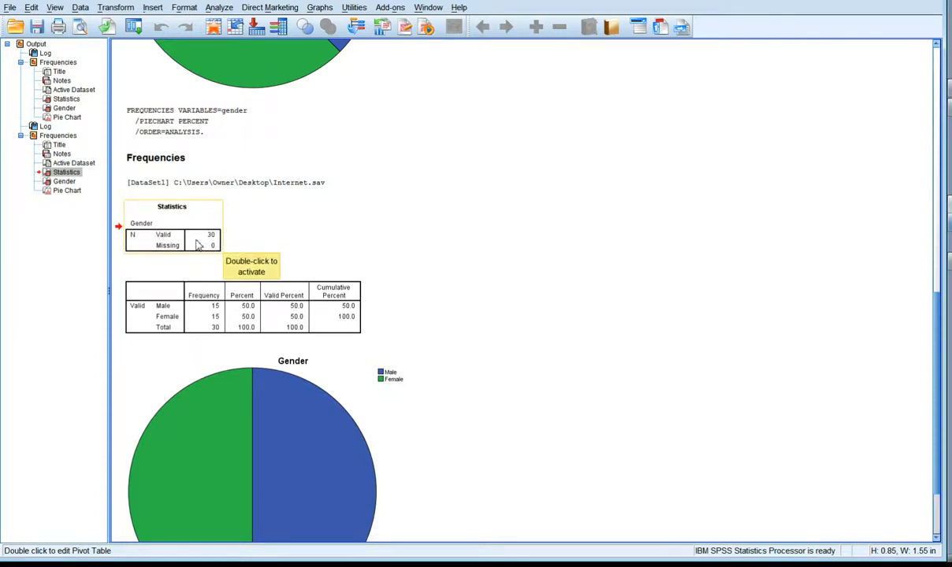
left_click(190, 243)
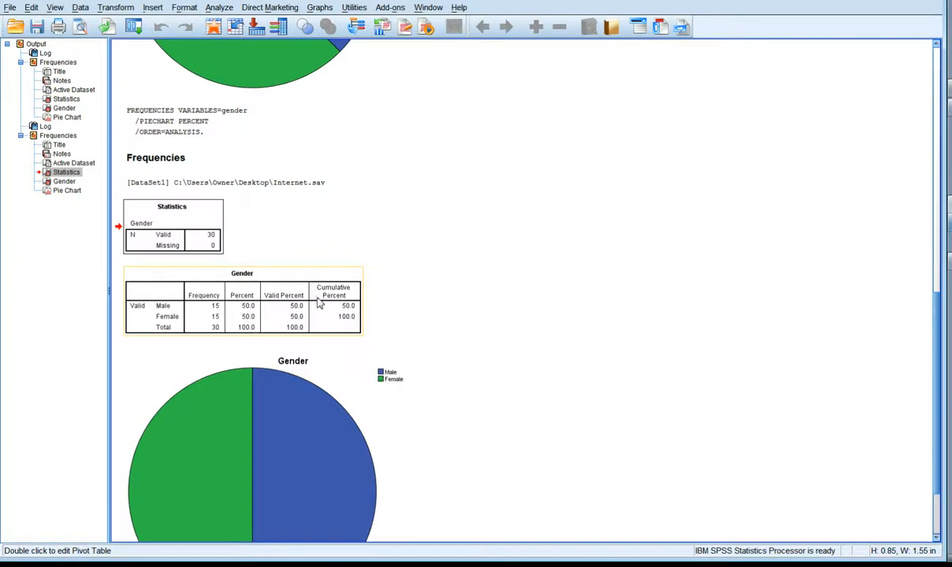
scroll(506, 303, "down", 3)
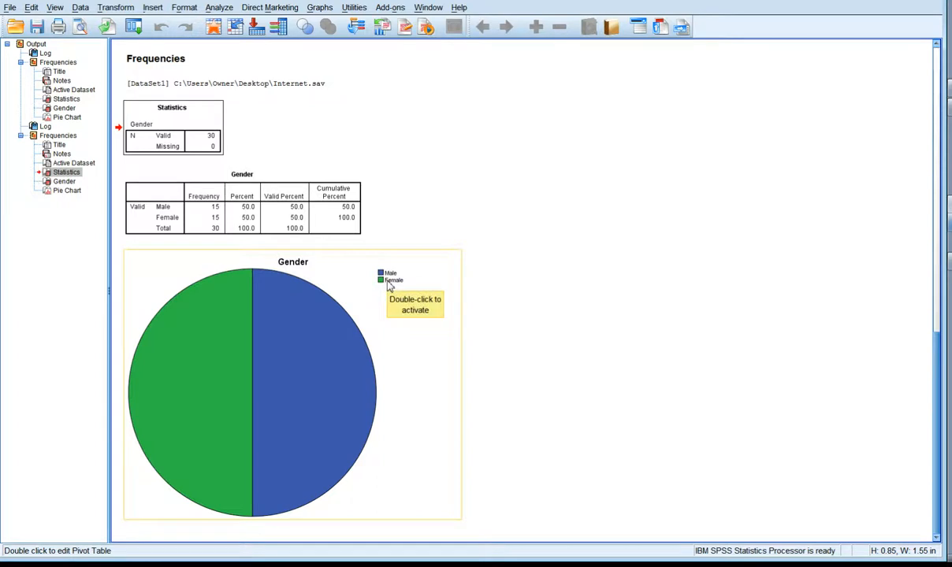
left_click(461, 134)
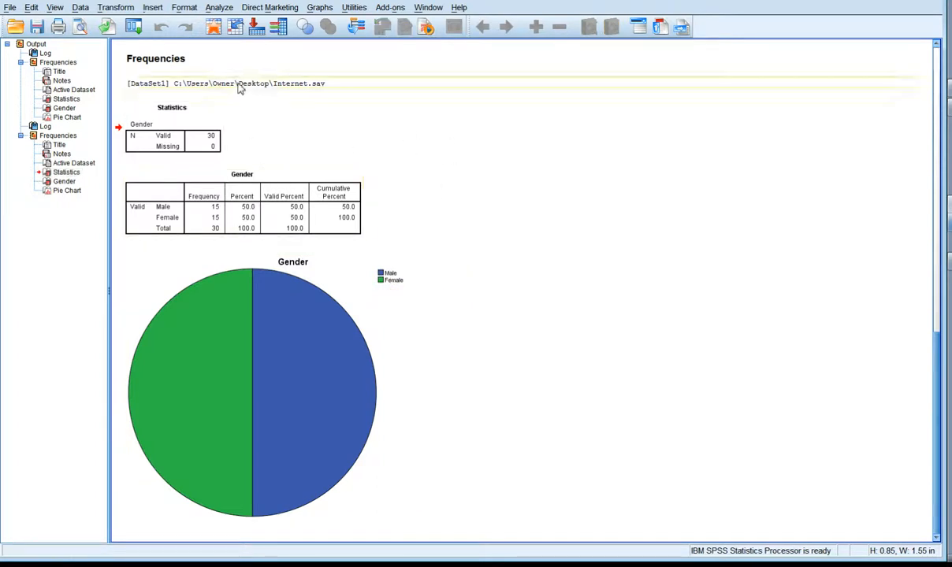
- Return from the output to the dataset, open the Descriptives dialog and enlarge it so the full variable labels fit
left_click(226, 10)
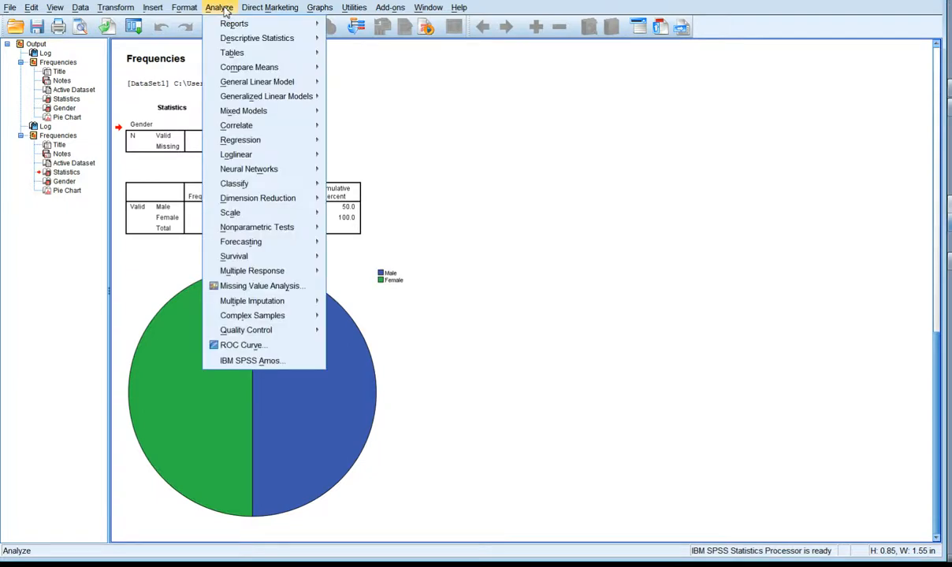
left_click(213, 10)
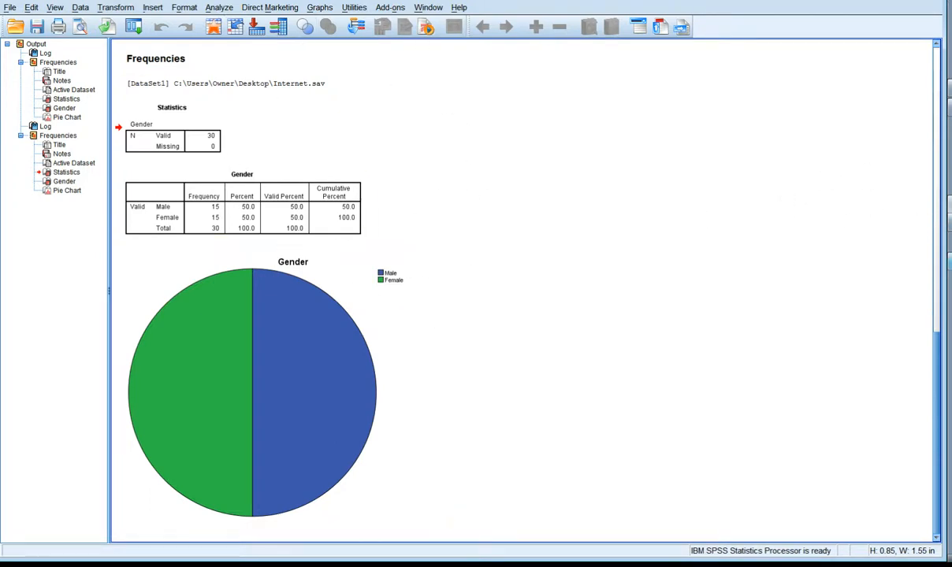
key("alt+Tab")
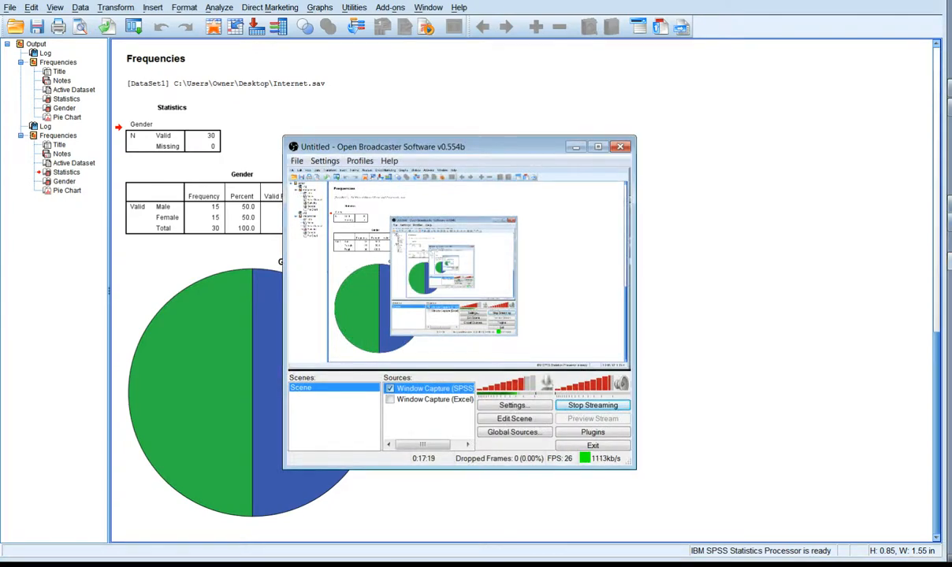
key("alt+Tab")
key("alt+Tab")
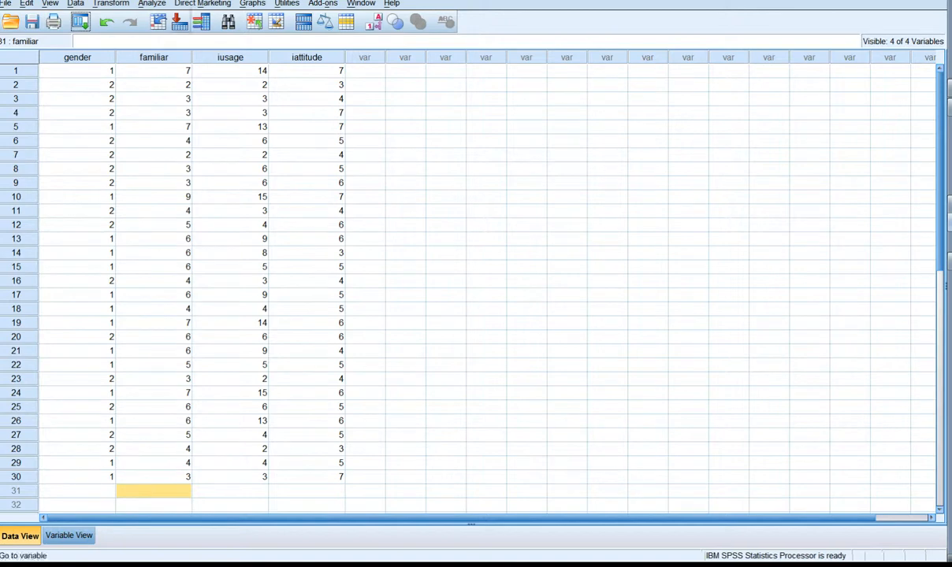
left_click(152, 4)
mouse_move(190, 33)
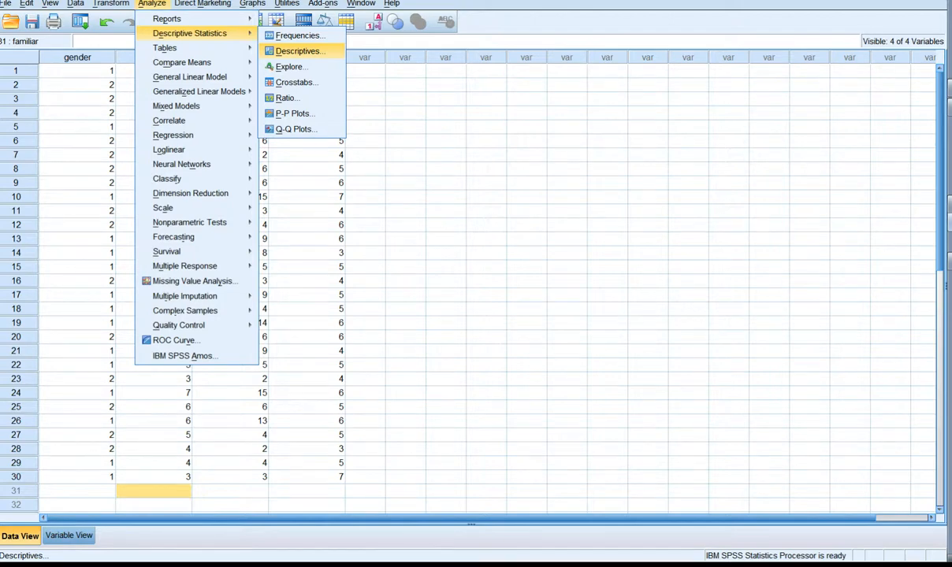
left_click(300, 51)
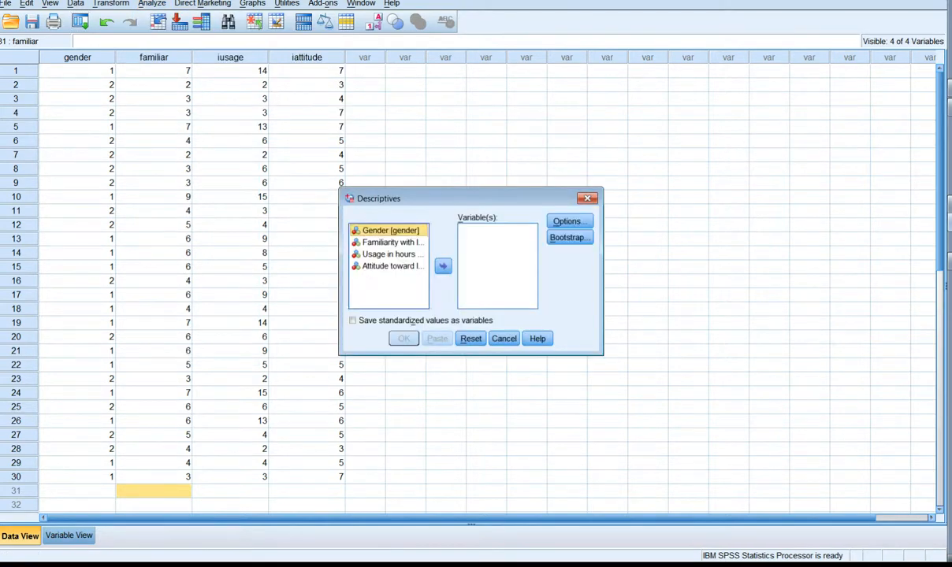
left_click_drag(450, 198, 415, 149)
left_click_drag(568, 305, 700, 360)
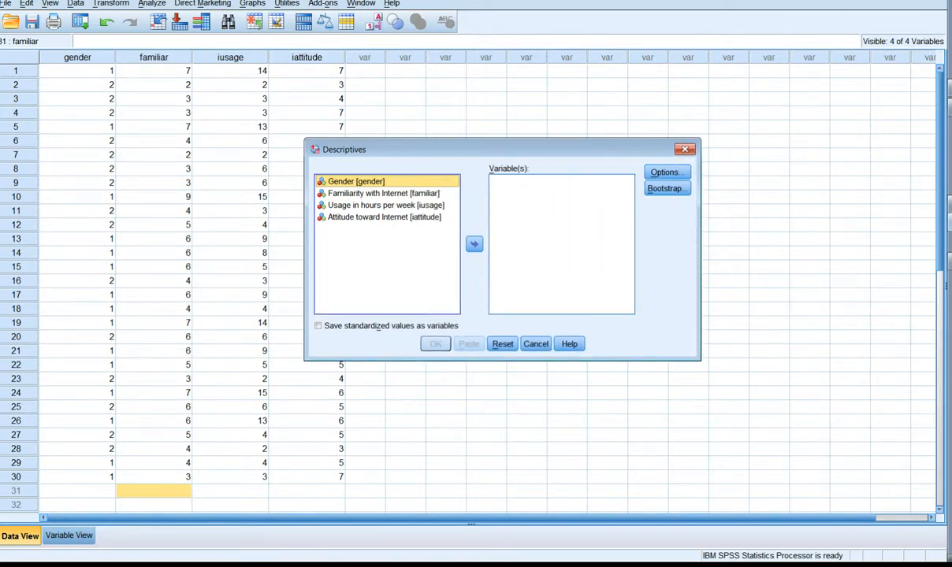
- Add Familiarity with Internet, Usage in hours per week and Attitude toward Internet as the variables for the Descriptives analysis
left_click(383, 194)
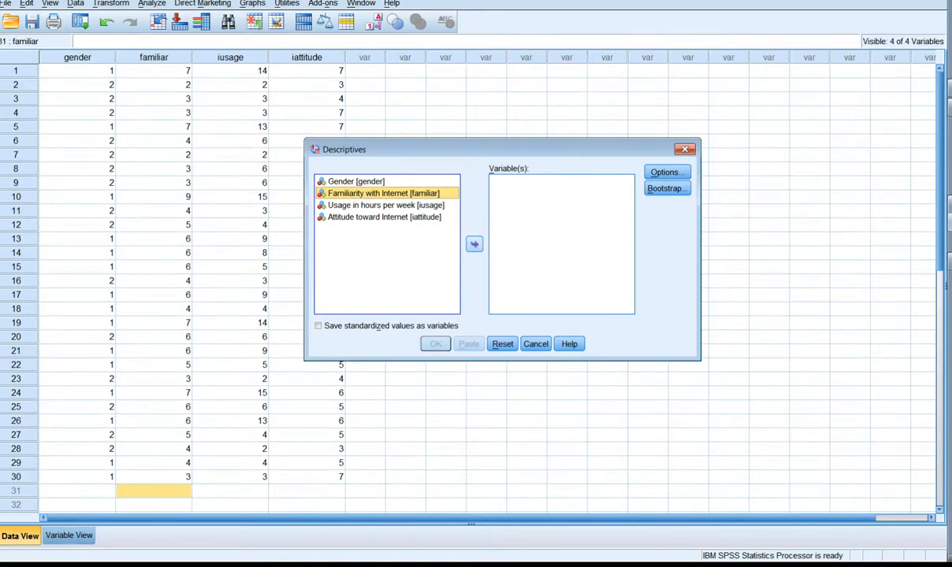
left_click(474, 244)
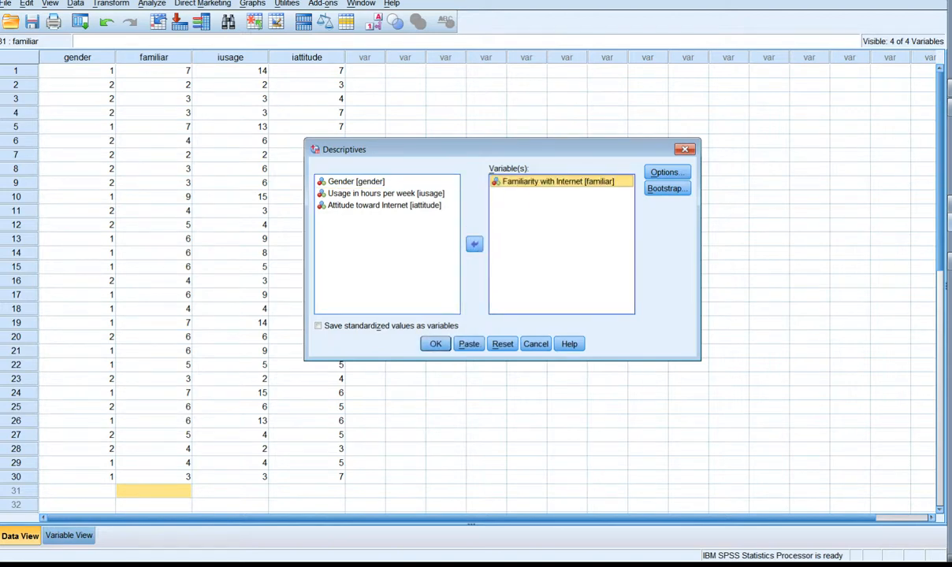
left_click(386, 193)
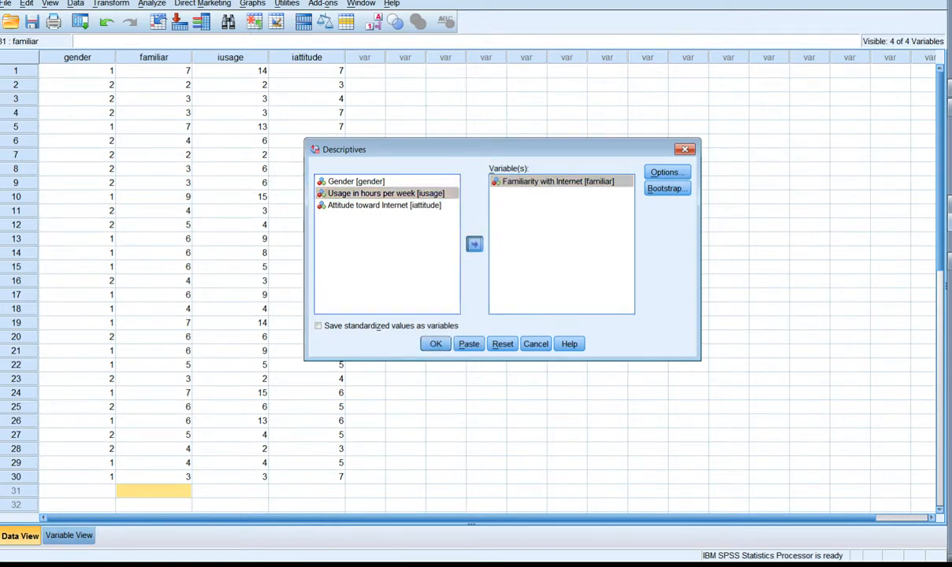
left_click(474, 244)
left_click(385, 193)
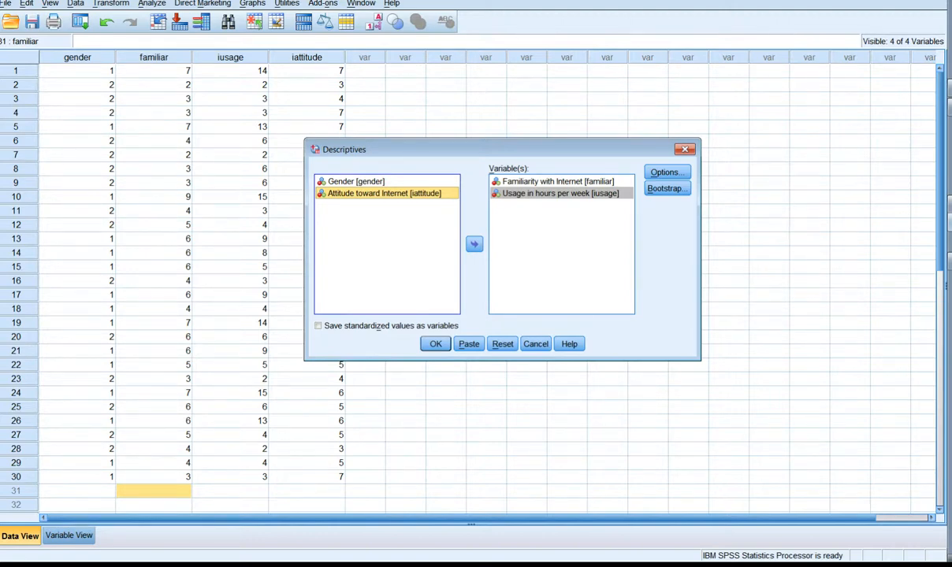
left_click(474, 244)
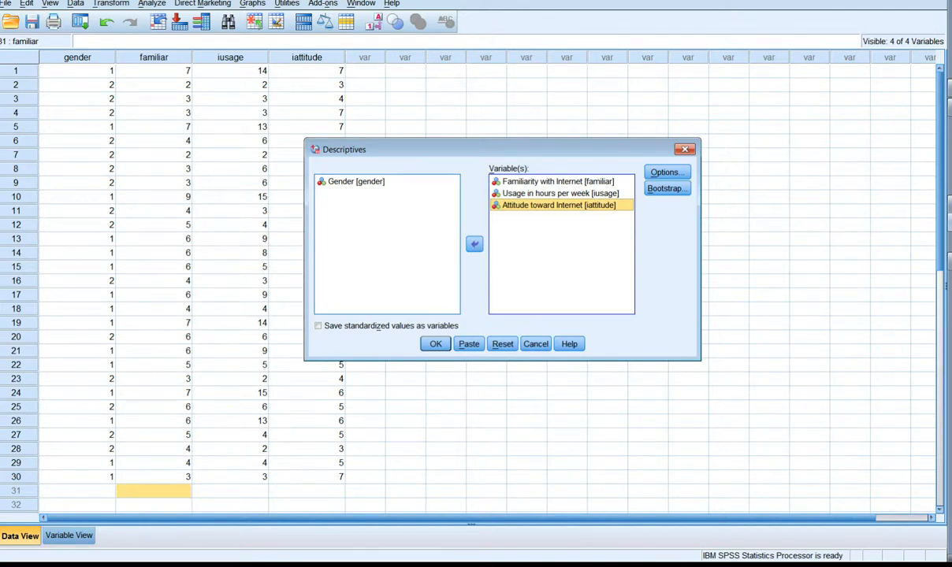
left_click(558, 181)
left_click(559, 205)
left_click(558, 182)
left_click(559, 205)
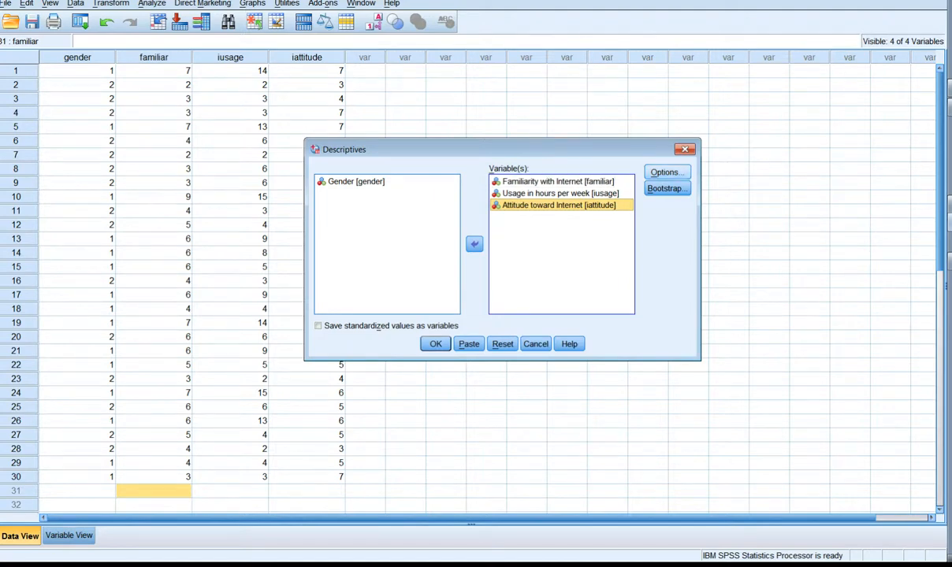
- Run the Descriptives analysis with mean, standard deviation, minimum and maximum, and review the Descriptive Statistics table
left_click(664, 172)
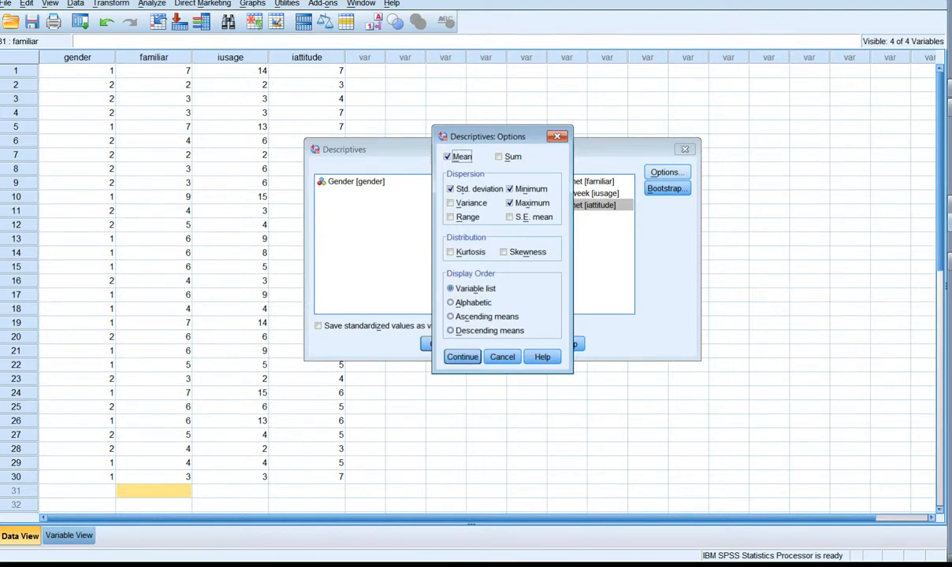
left_click(463, 357)
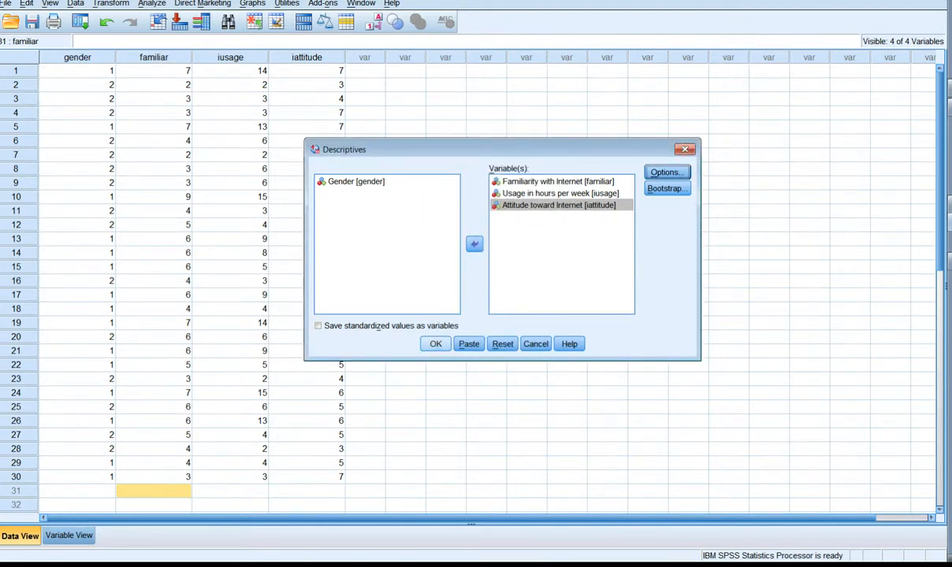
left_click(435, 344)
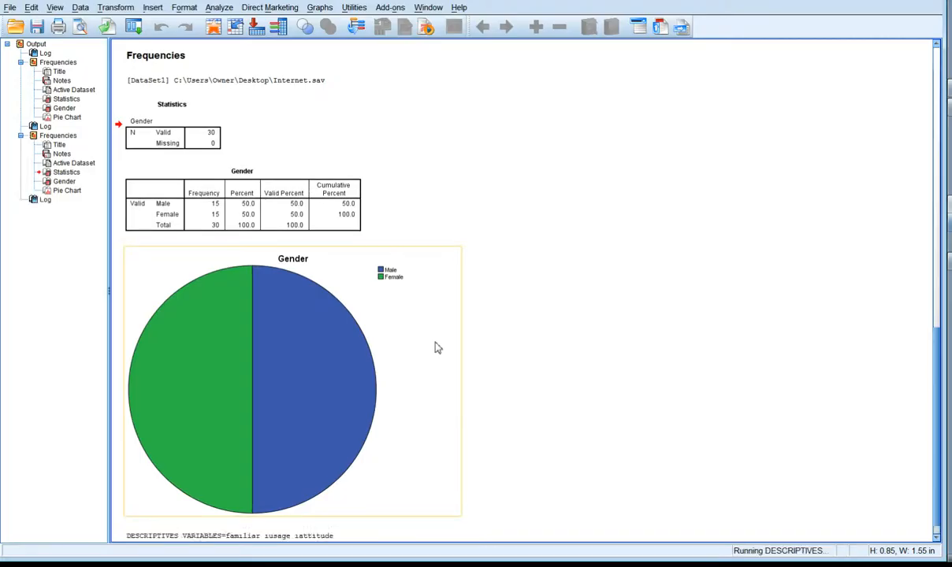
scroll(436, 332, "down", 1)
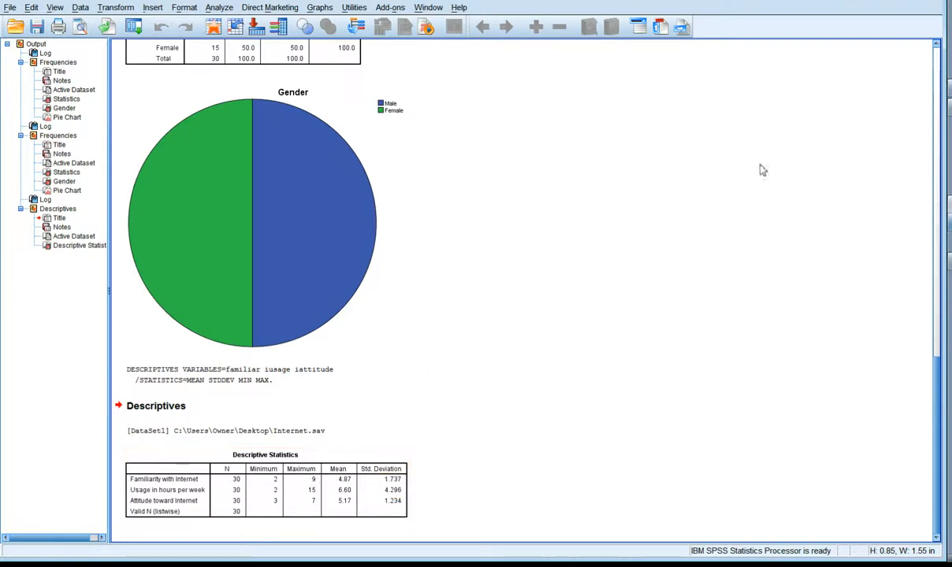
- Return to the dataset and run a Frequencies analysis for Familiarity with Internet, with frequency tables displayed
left_click(881, 0)
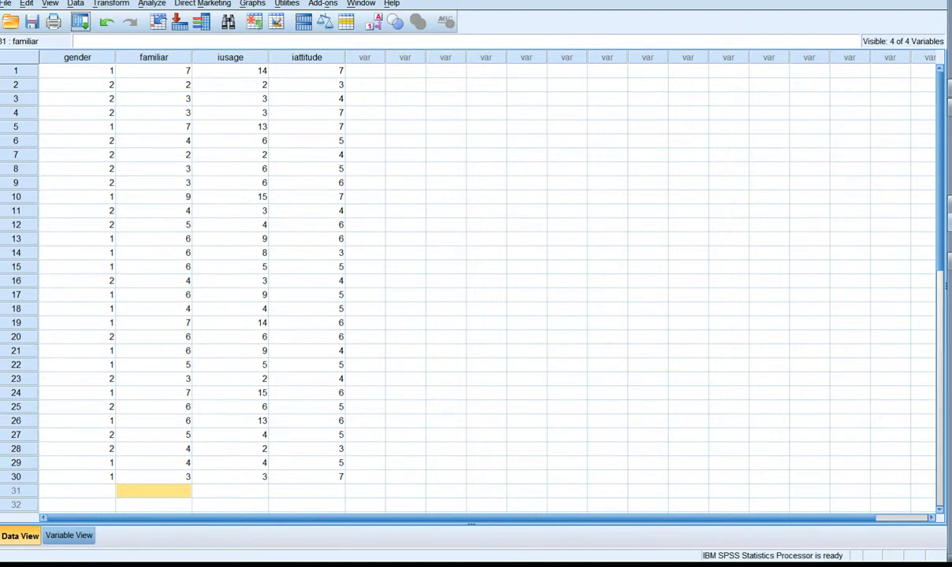
left_click(202, 4)
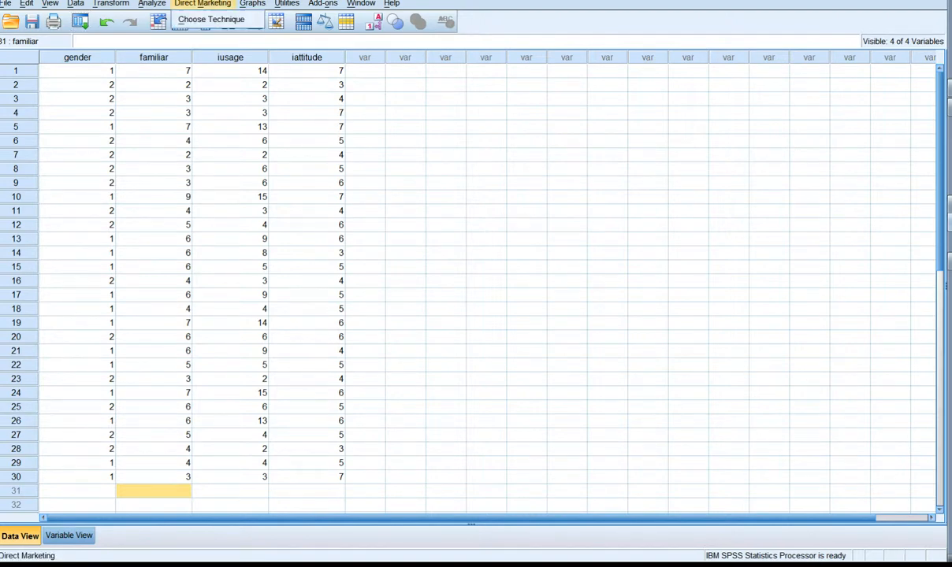
mouse_move(152, 4)
mouse_move(190, 33)
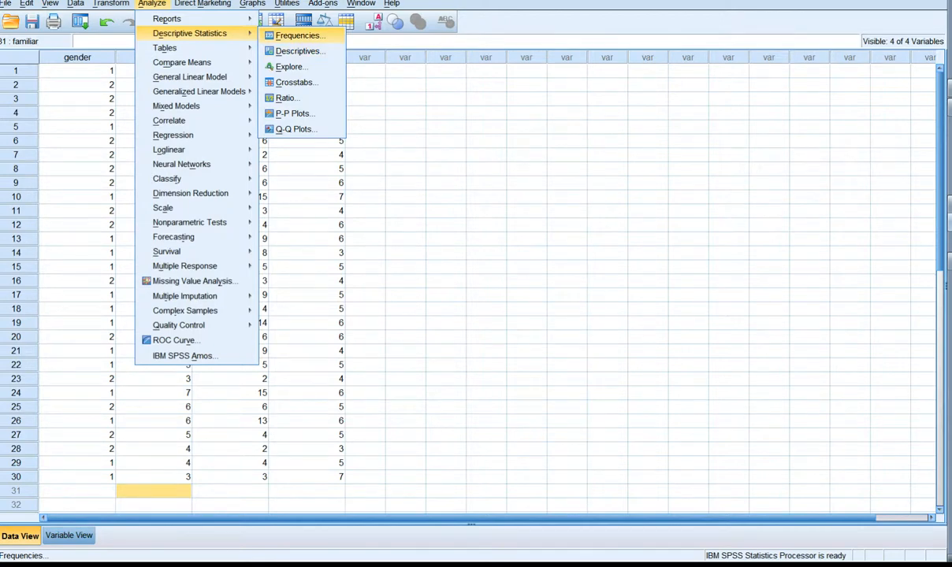
left_click(297, 36)
left_click(501, 169)
left_click(444, 266)
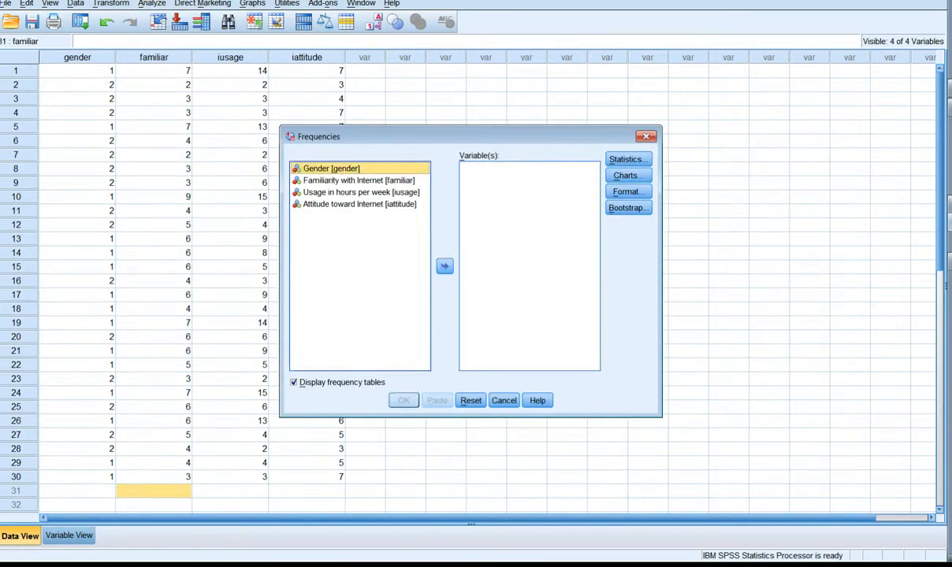
left_click(358, 180)
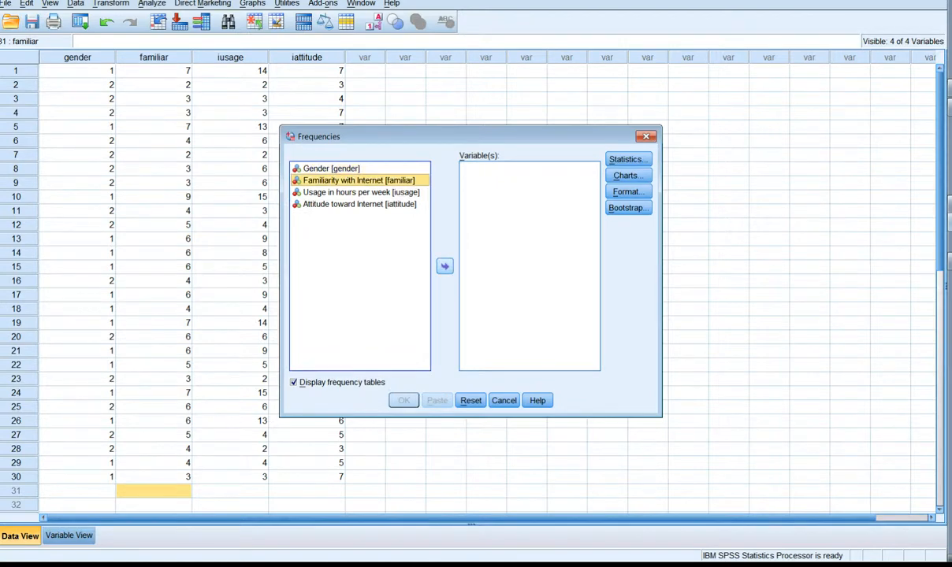
left_click(444, 266)
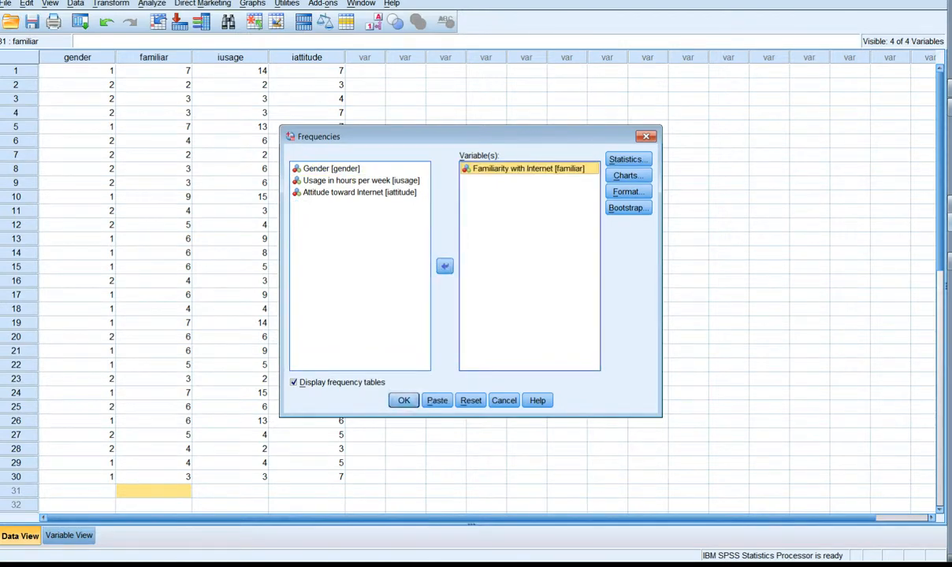
left_click(403, 401)
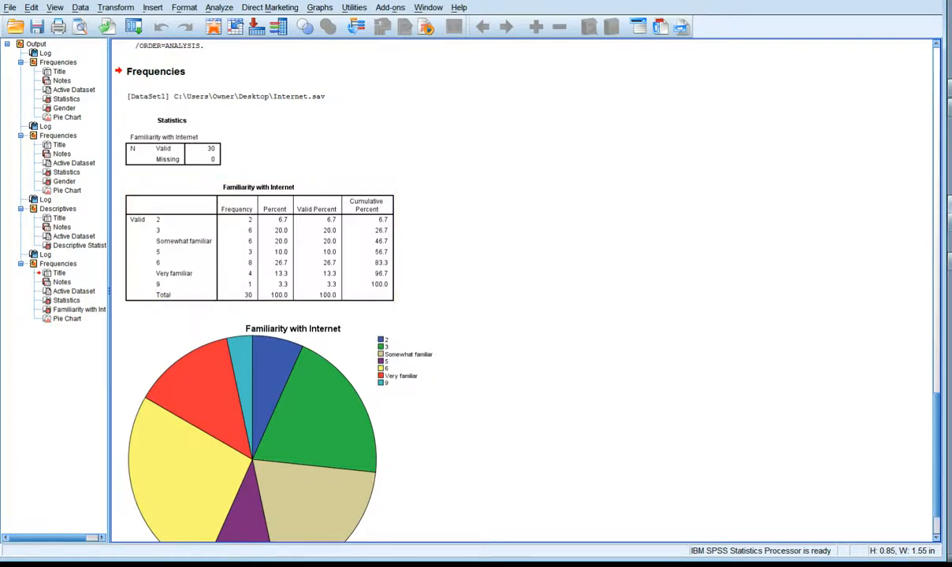
- In the dataset's variable definitions, set 9 as a discrete missing value for the familiar variable
key("alt+Tab")
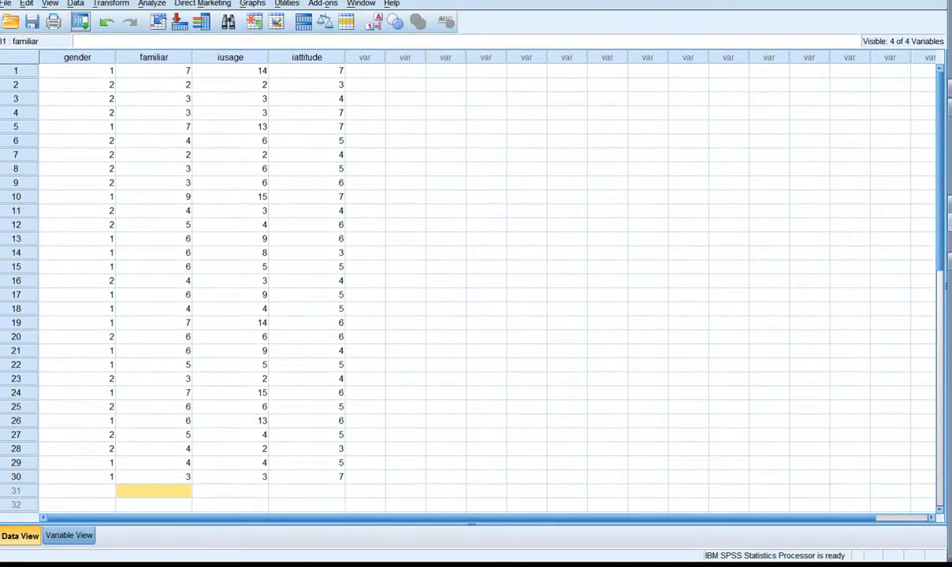
key("ctrl+t")
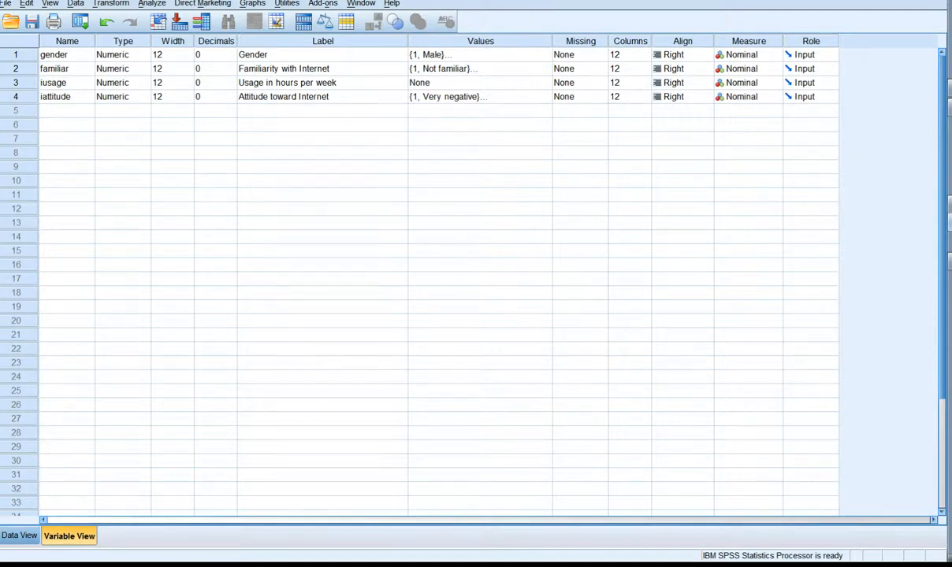
left_click(597, 69)
left_click(601, 69)
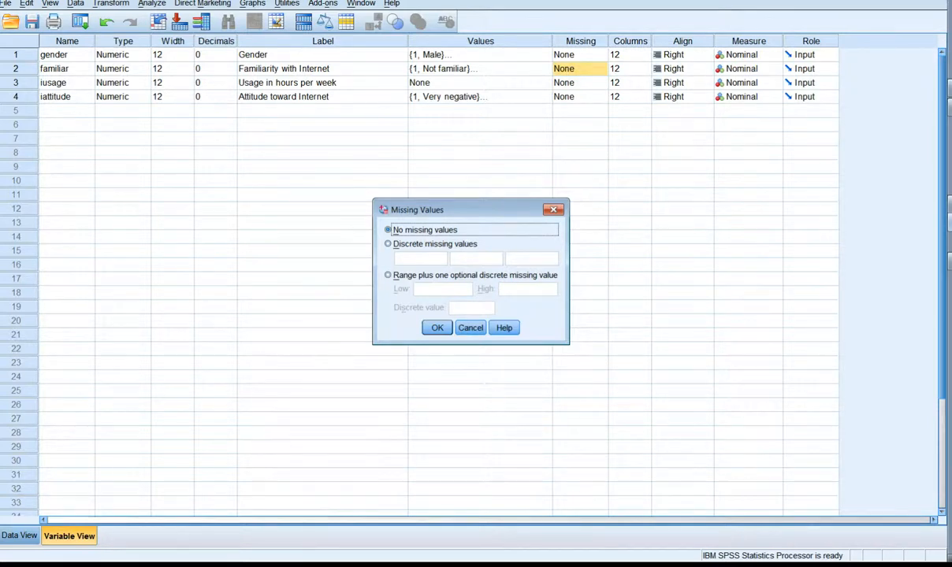
left_click_drag(472, 210, 470, 194)
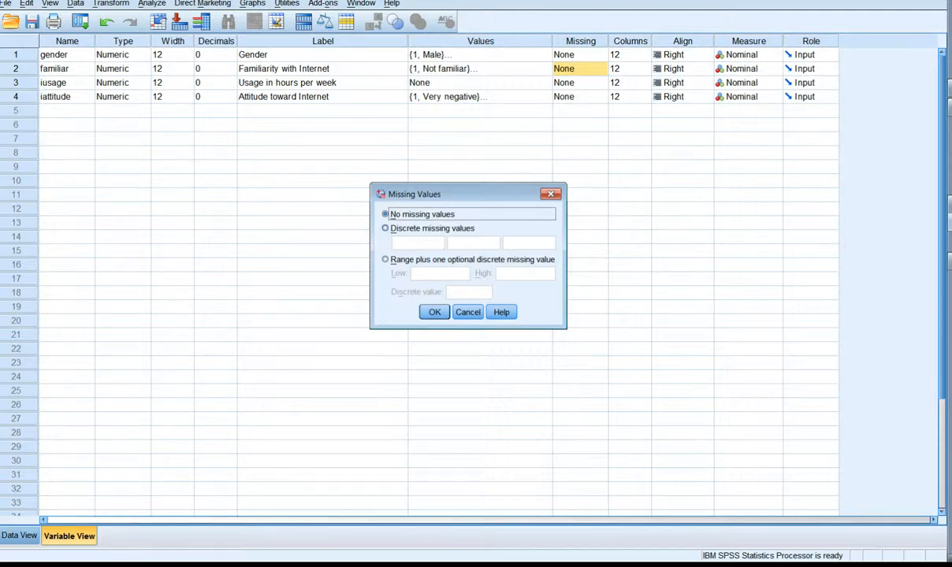
left_click(386, 229)
left_click(418, 244)
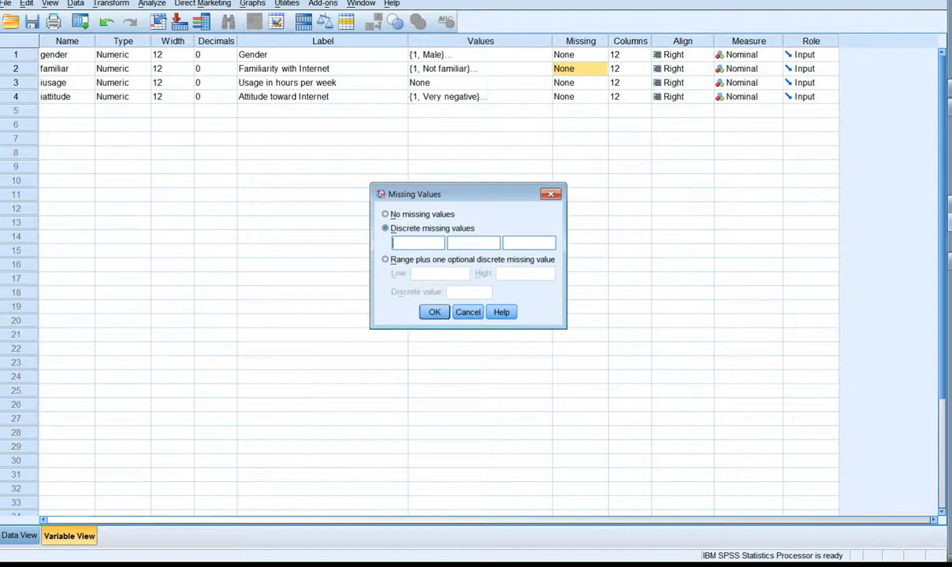
type("9")
left_click(434, 312)
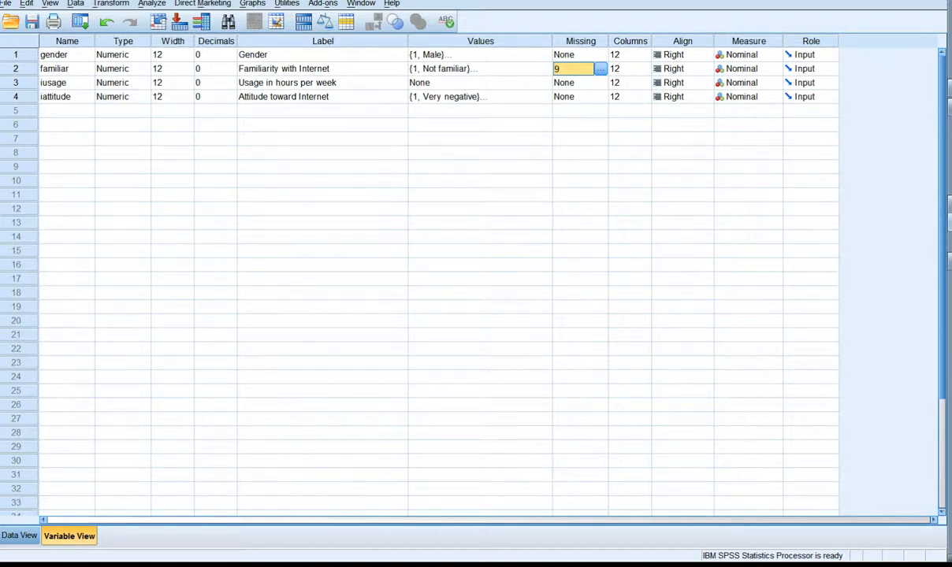
- Rerun the Frequencies analysis for Familiarity with Internet, with its frequency table and pie chart
left_click(79, 21)
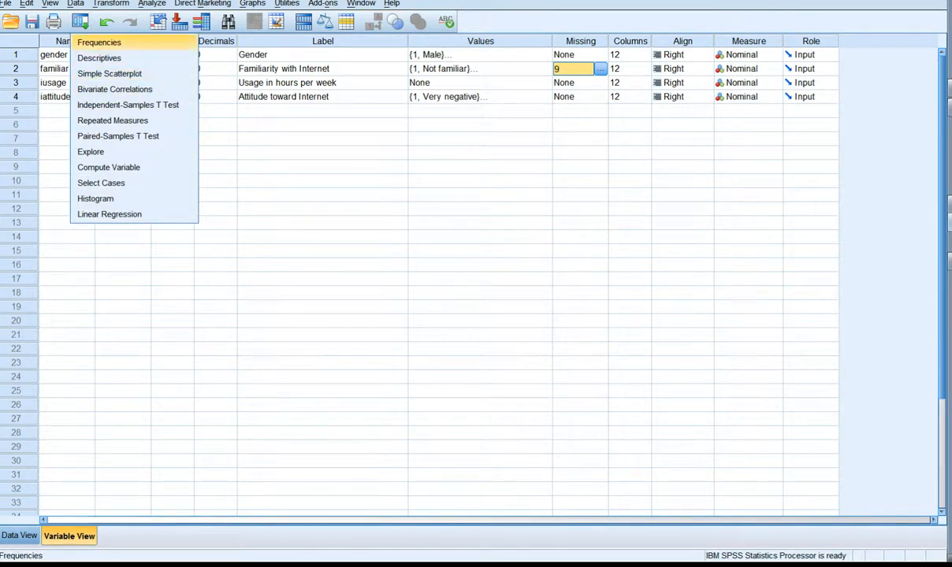
left_click(98, 42)
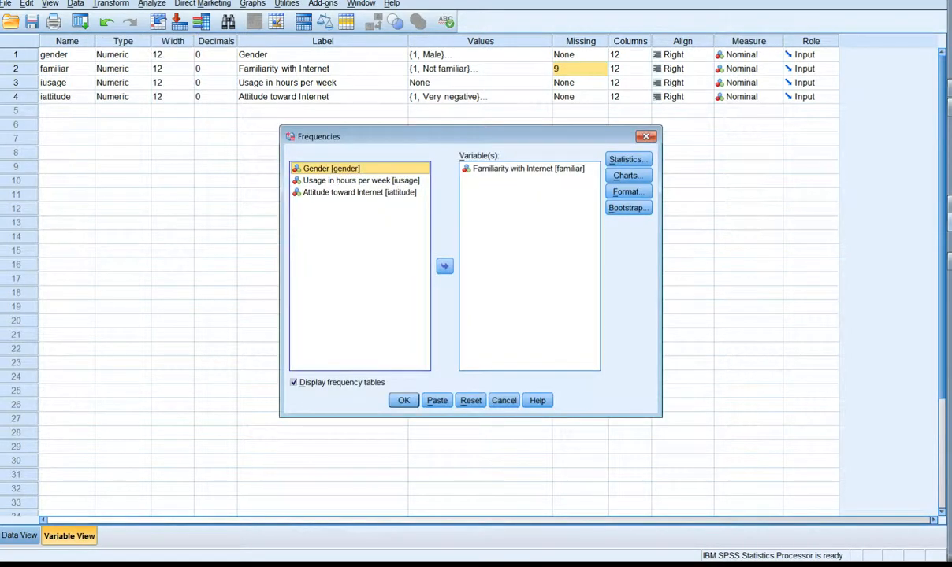
left_click(402, 403)
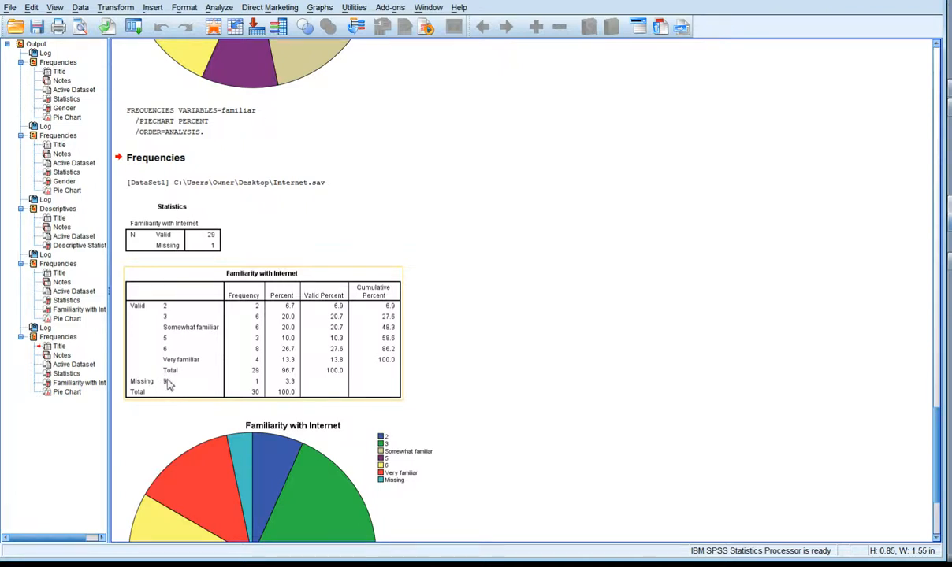
- Rerun the Descriptives analysis for Familiarity with Internet, Usage in hours per week and Attitude toward Internet
left_click(219, 10)
mouse_move(229, 44)
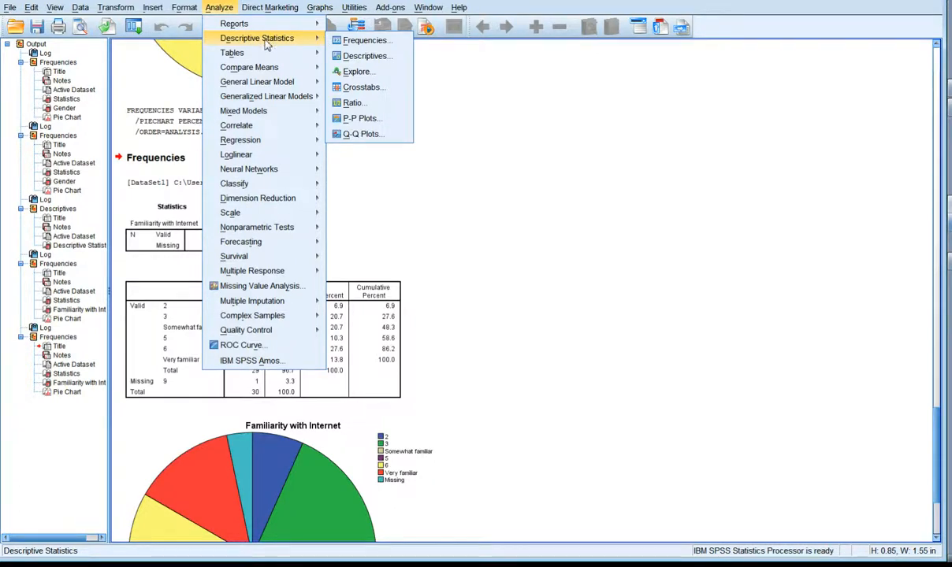
left_click(365, 57)
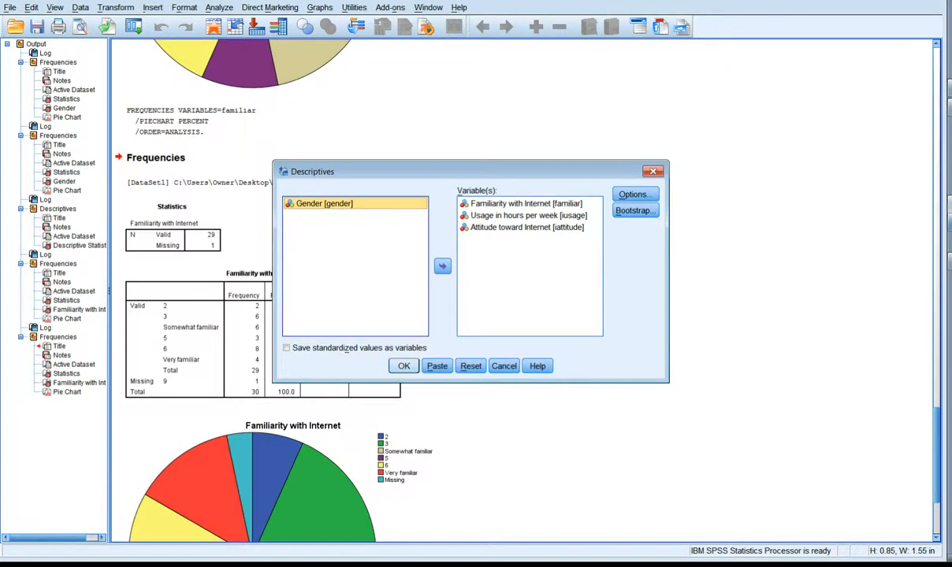
left_click(403, 366)
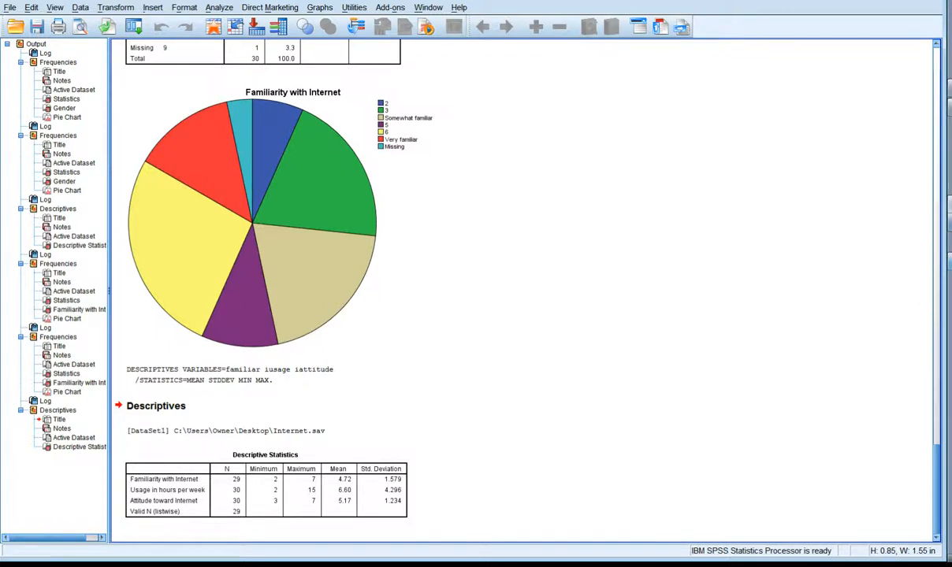
key("alt+Tab")
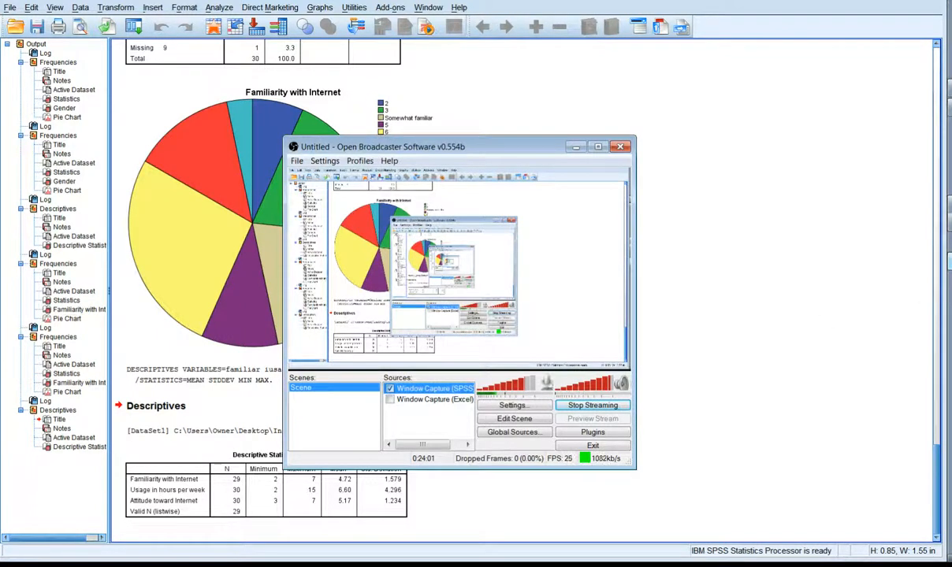